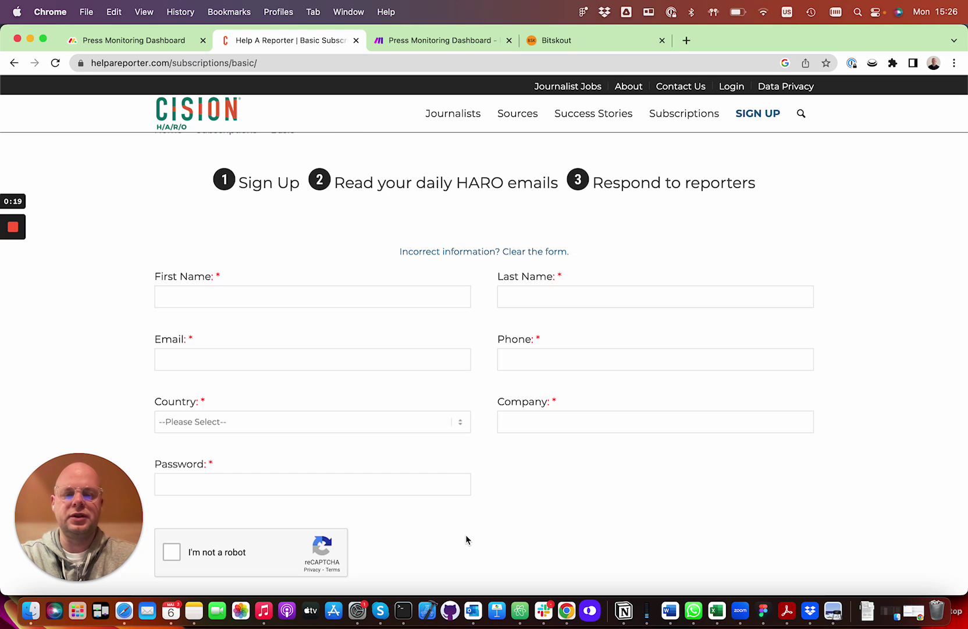
- Browse the HARO Monday Morning Edition query list in Outlook, then return to the HARO sign-up form
key(super+Tab)
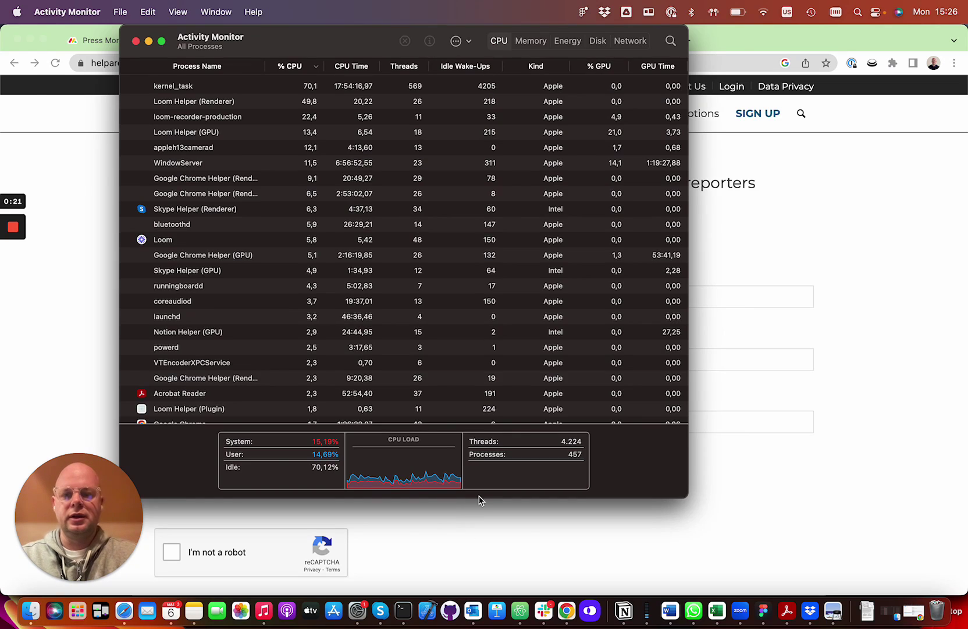
key(super+Tab)
key(super+Tab)
key(super+Tab)
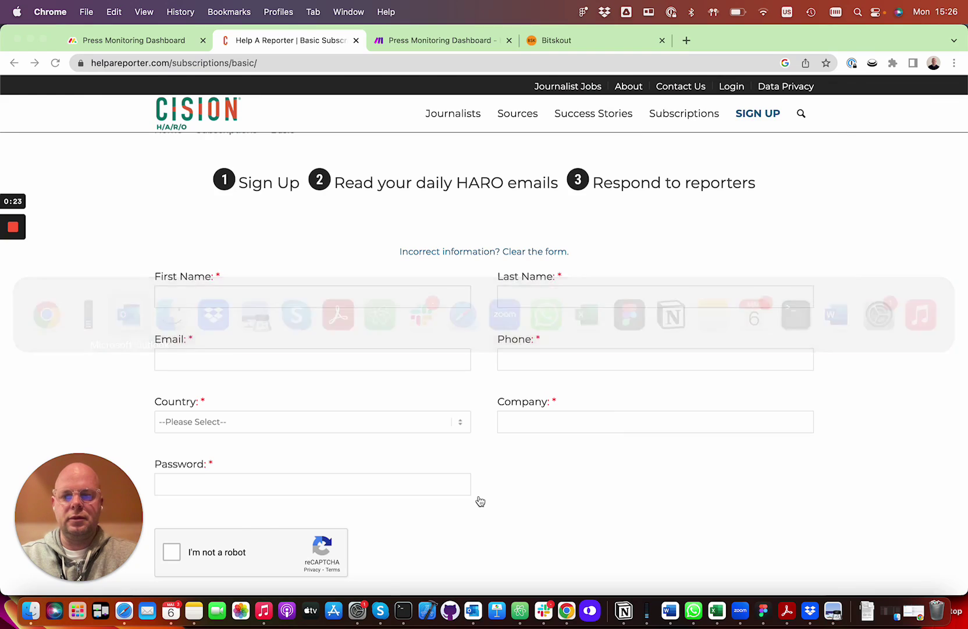
scroll(494, 345, down, 10)
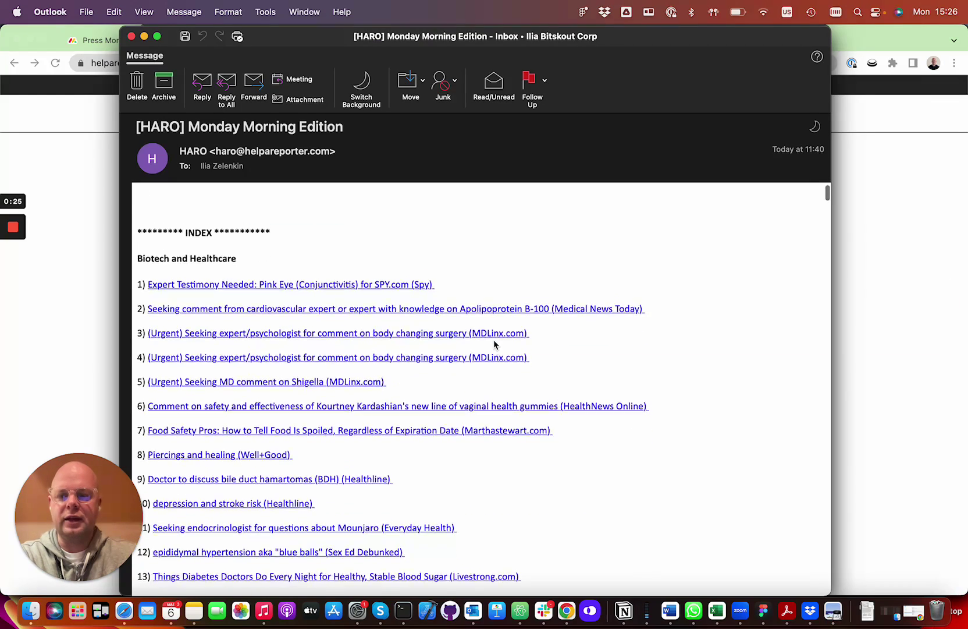
scroll(494, 345, down, 4)
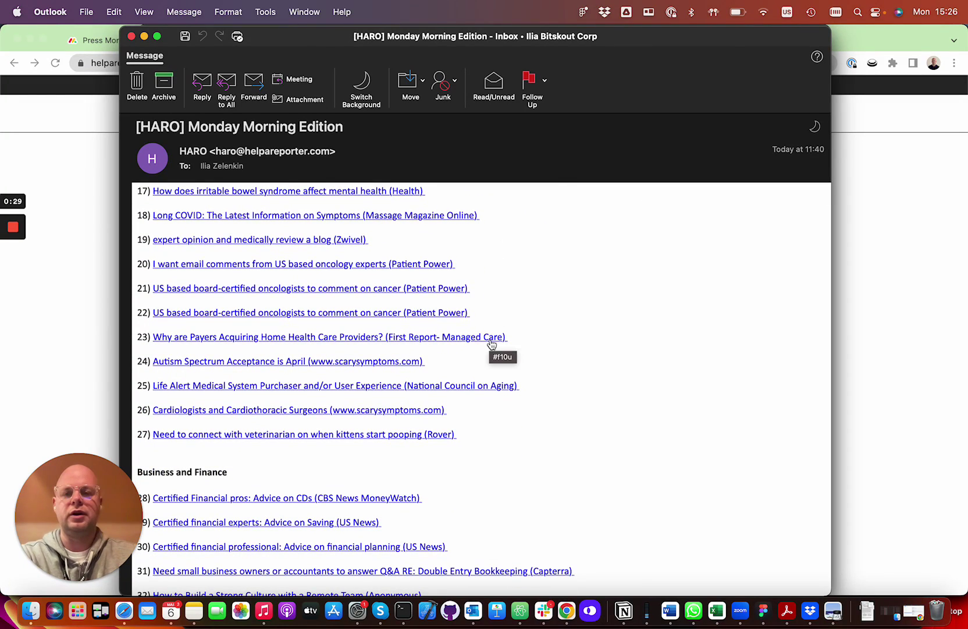
scroll(578, 359, down, 3)
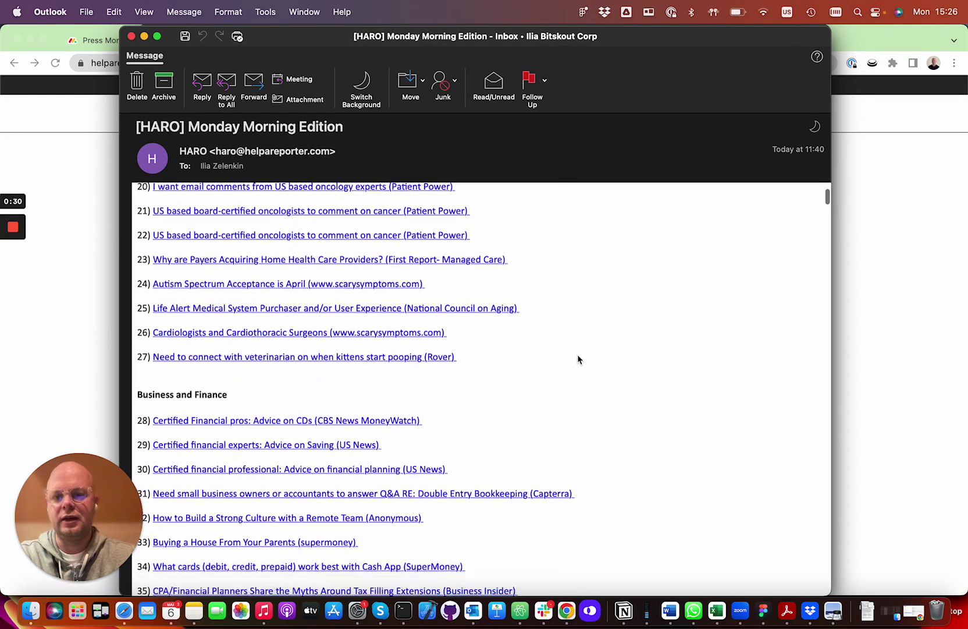
scroll(578, 359, down, 6)
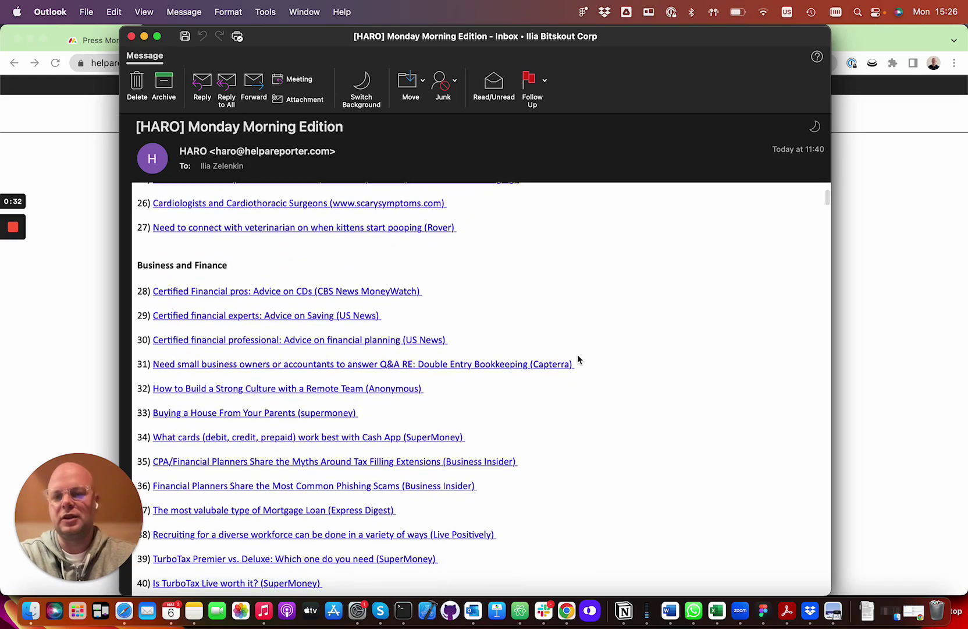
scroll(578, 359, down, 14)
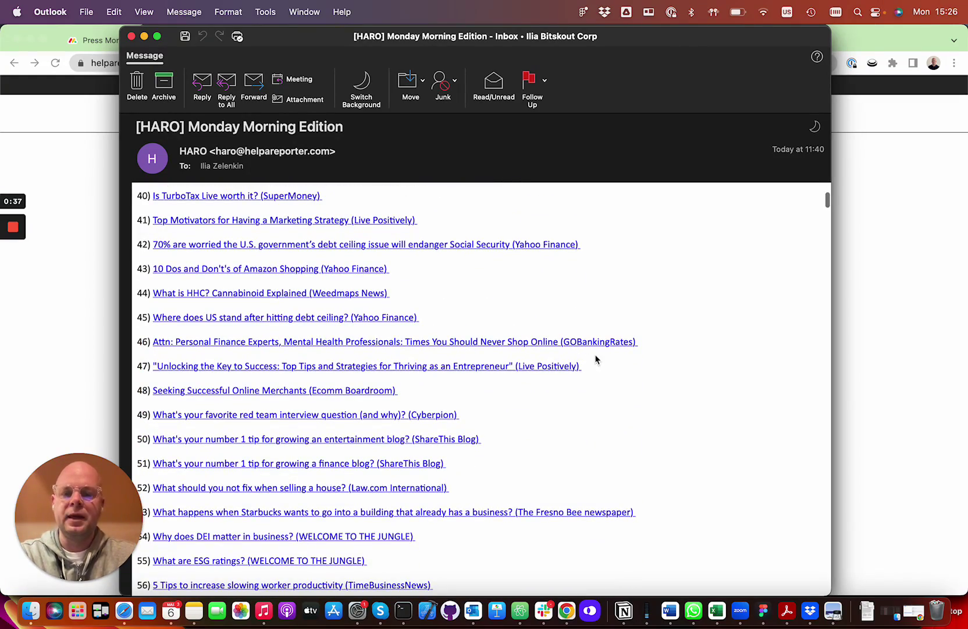
scroll(606, 362, down, 2)
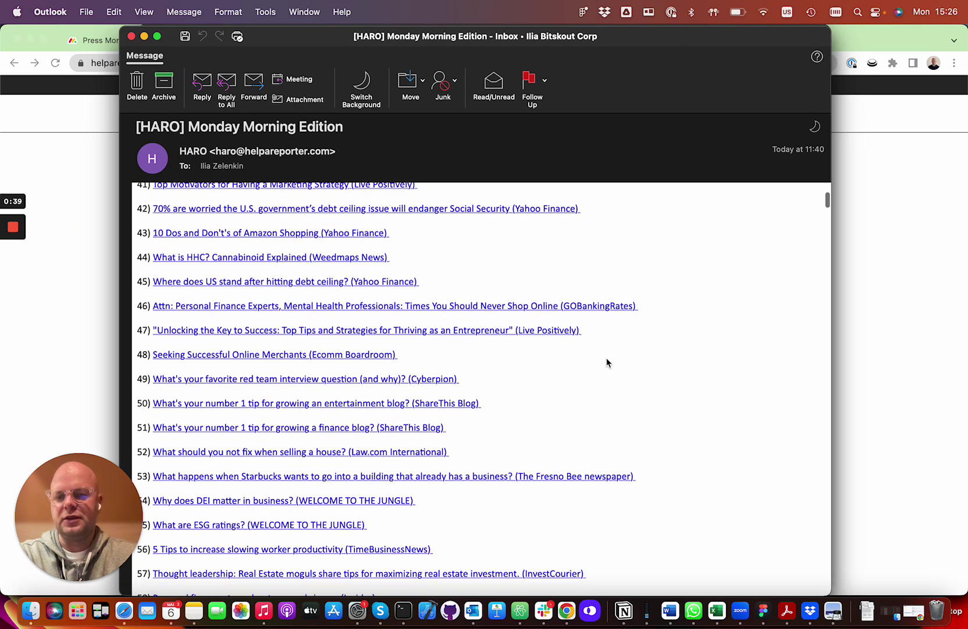
scroll(605, 362, down, 1)
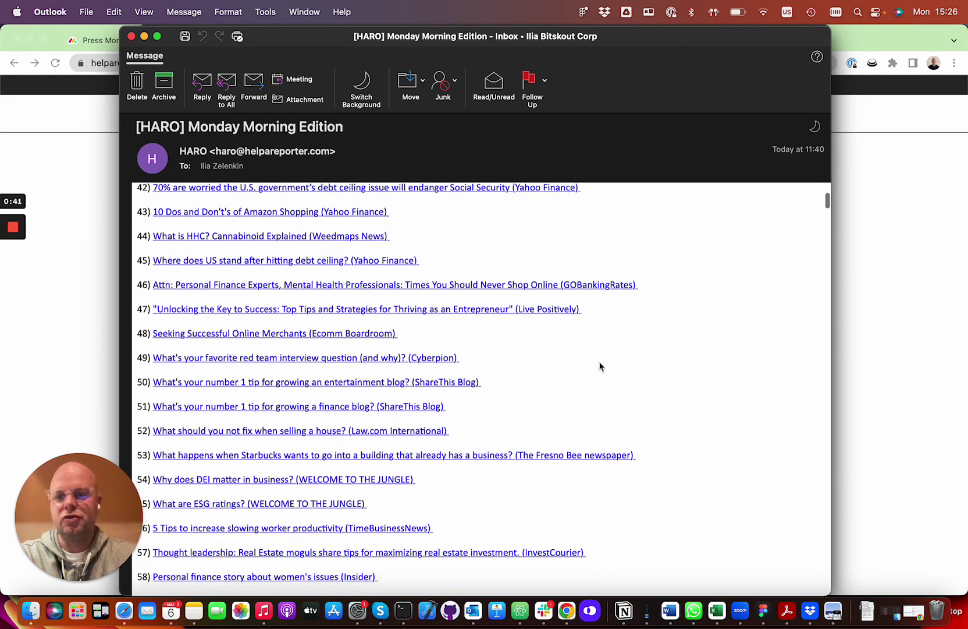
click(96, 299)
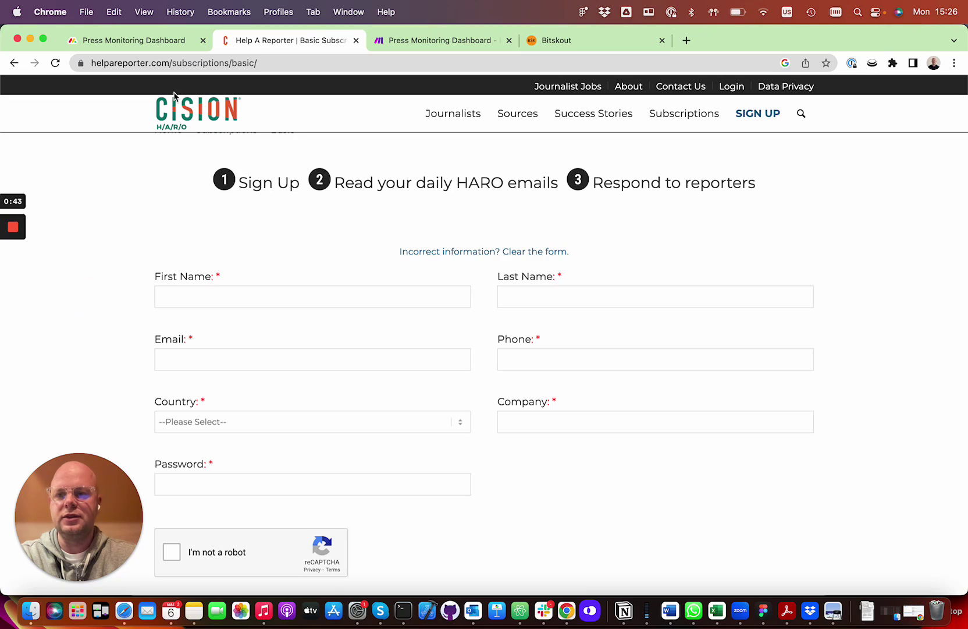
- Scan the Press Monitoring Dashboard's Incoming and Deadline Today queries, then switch the board to Chart view
click(163, 40)
scroll(365, 226, right, 10)
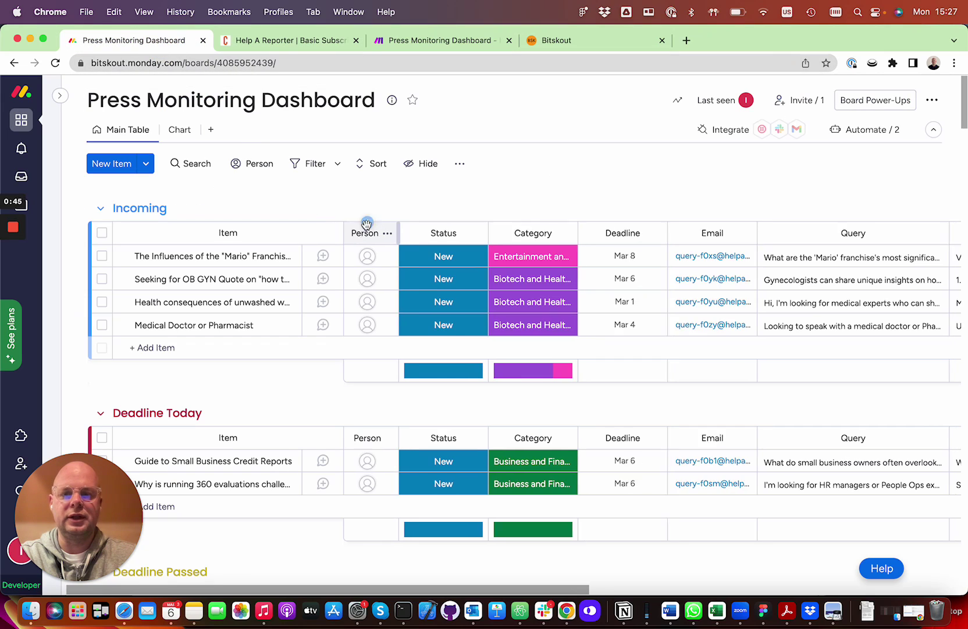
scroll(364, 223, left, 10)
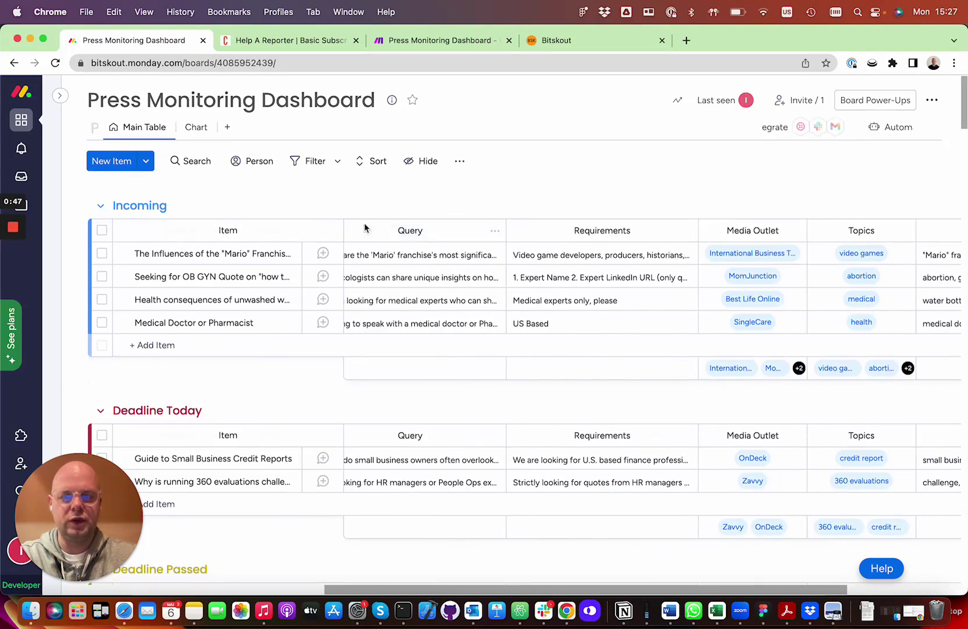
scroll(364, 225, down, 1)
scroll(366, 226, left, 3)
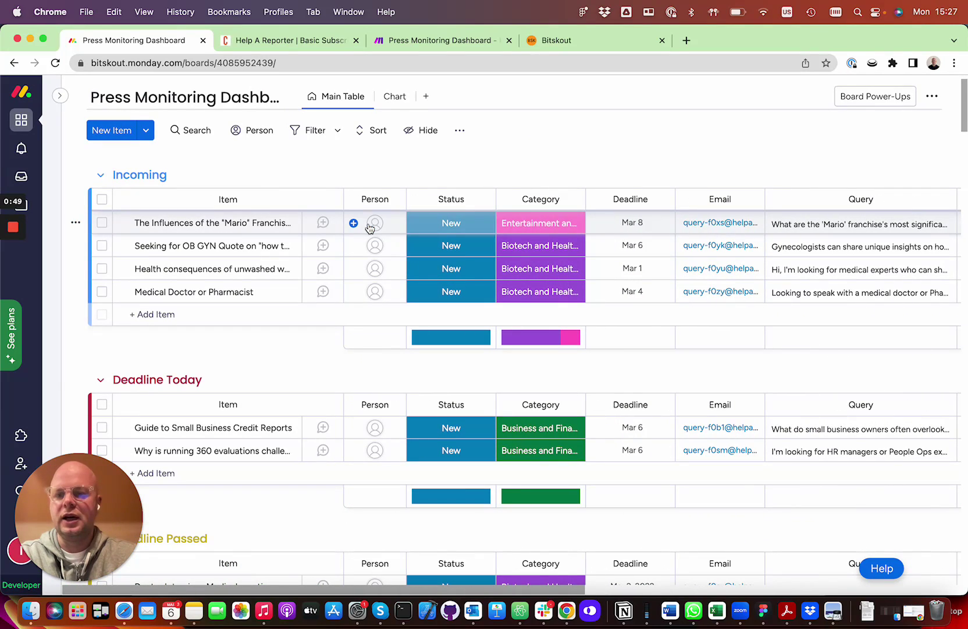
scroll(201, 142, up, 1)
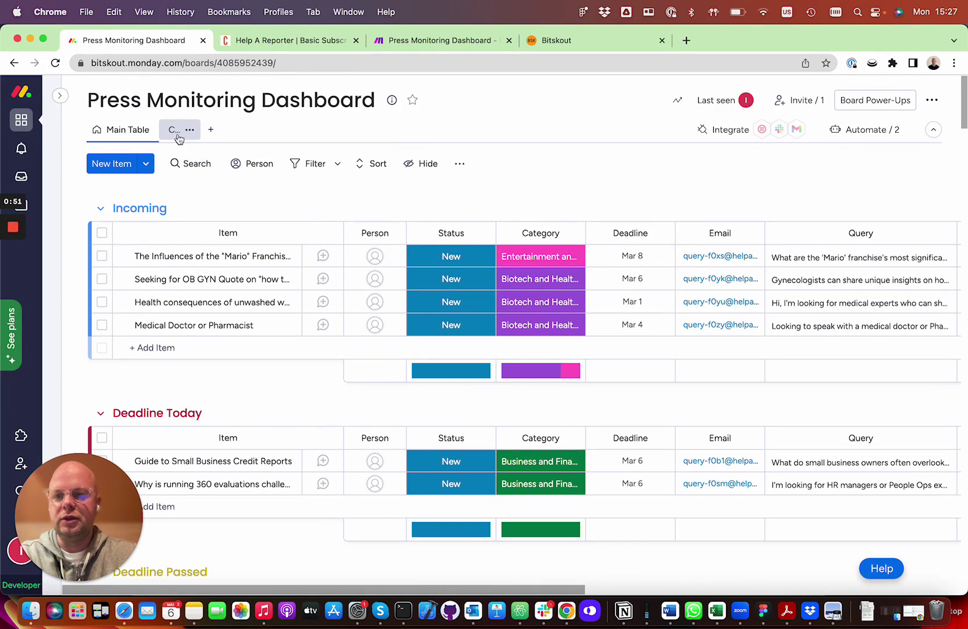
click(178, 130)
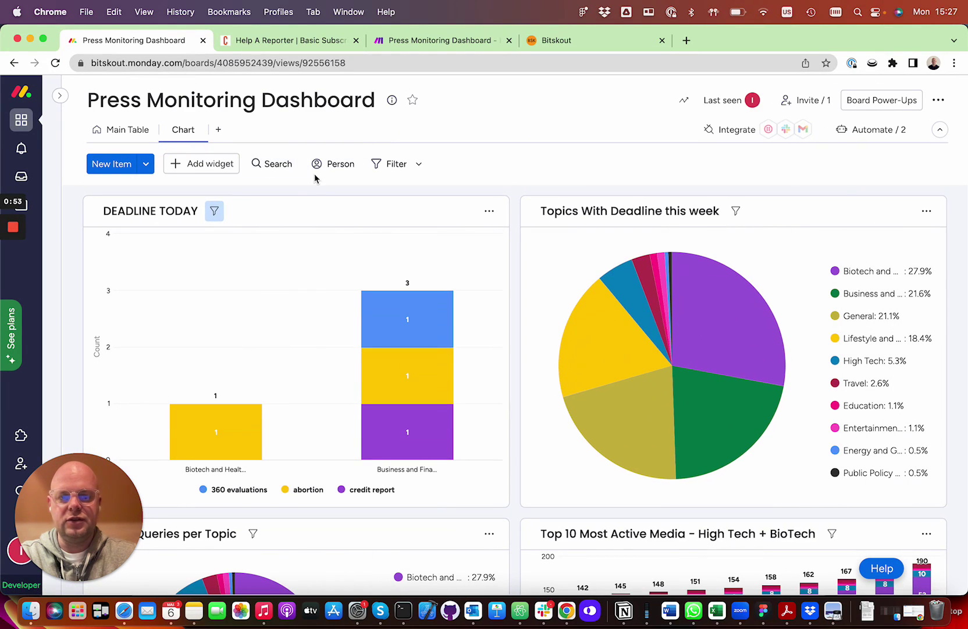
- Filter the Top 10 Most Active Media chart's Category to Biotech and Healthcare, then exit full screen
mouse_move(450, 367)
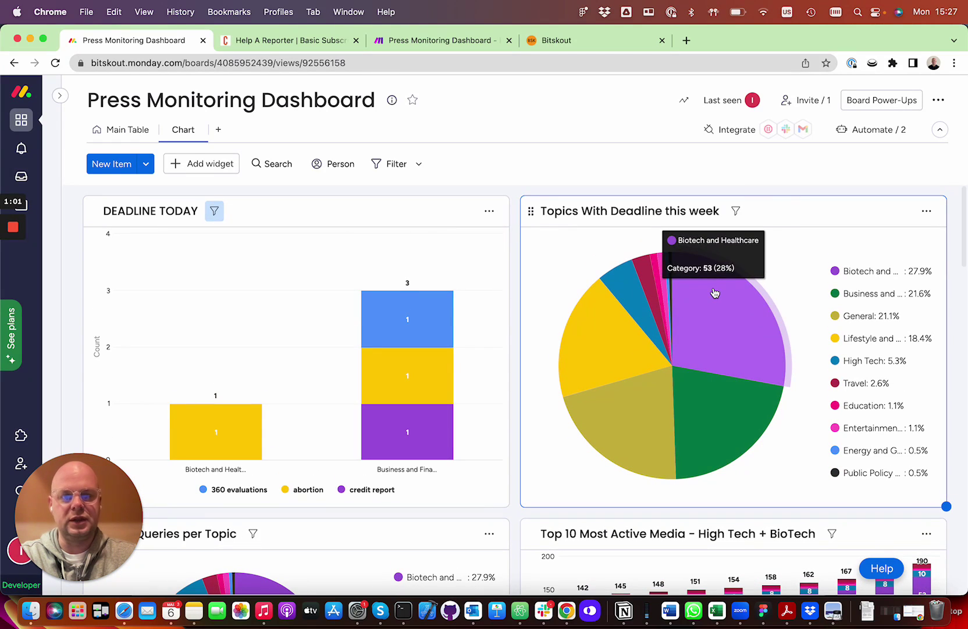
scroll(879, 313, down, 3)
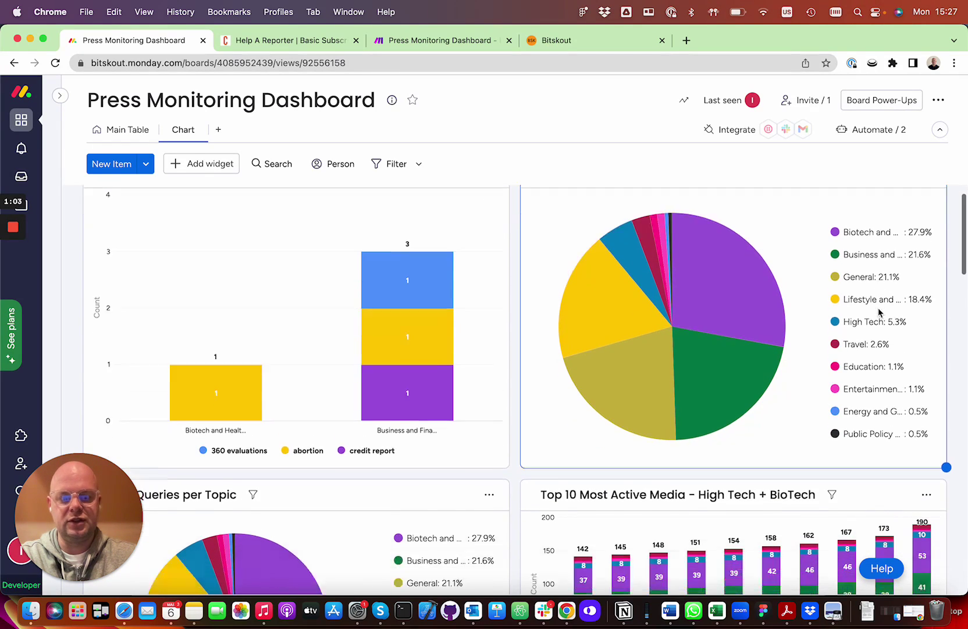
scroll(879, 313, down, 2)
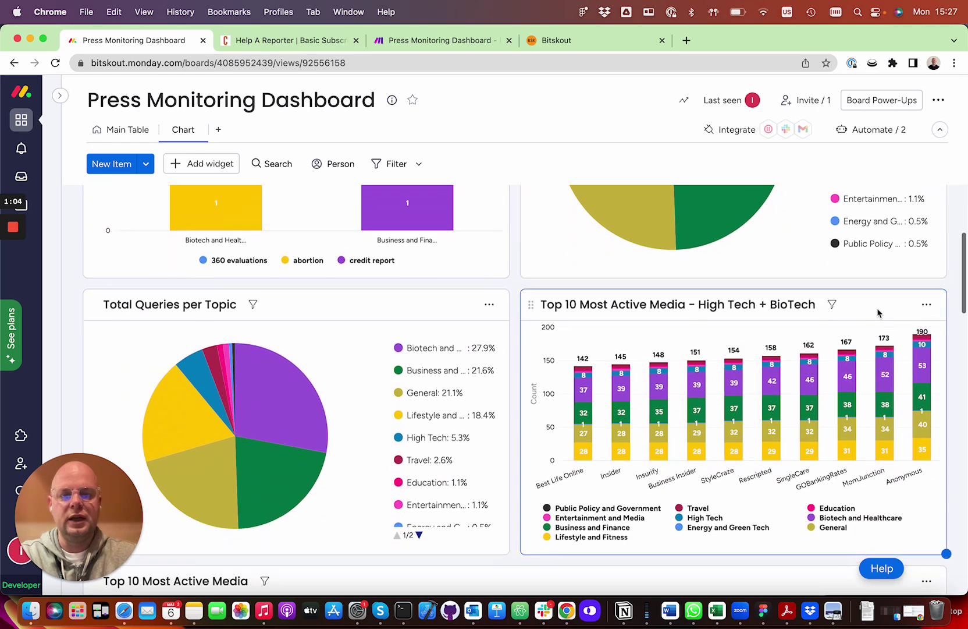
click(833, 305)
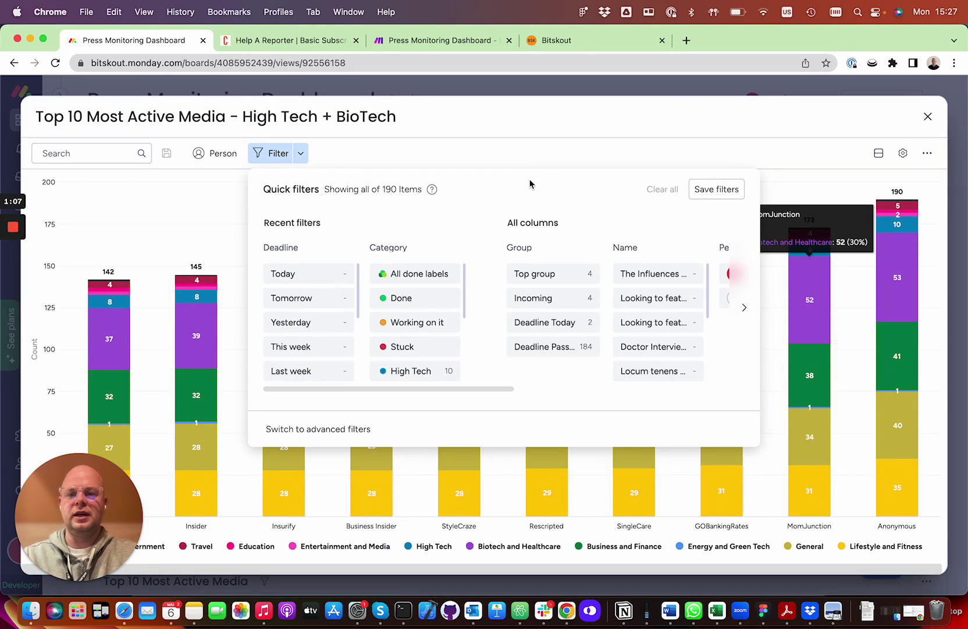
scroll(426, 311, down, 5)
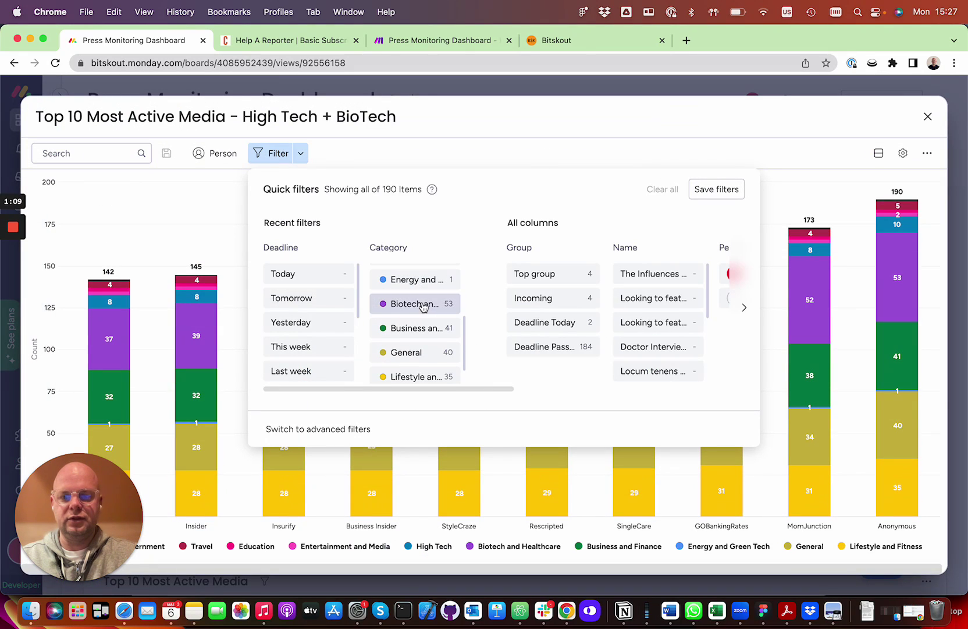
click(420, 306)
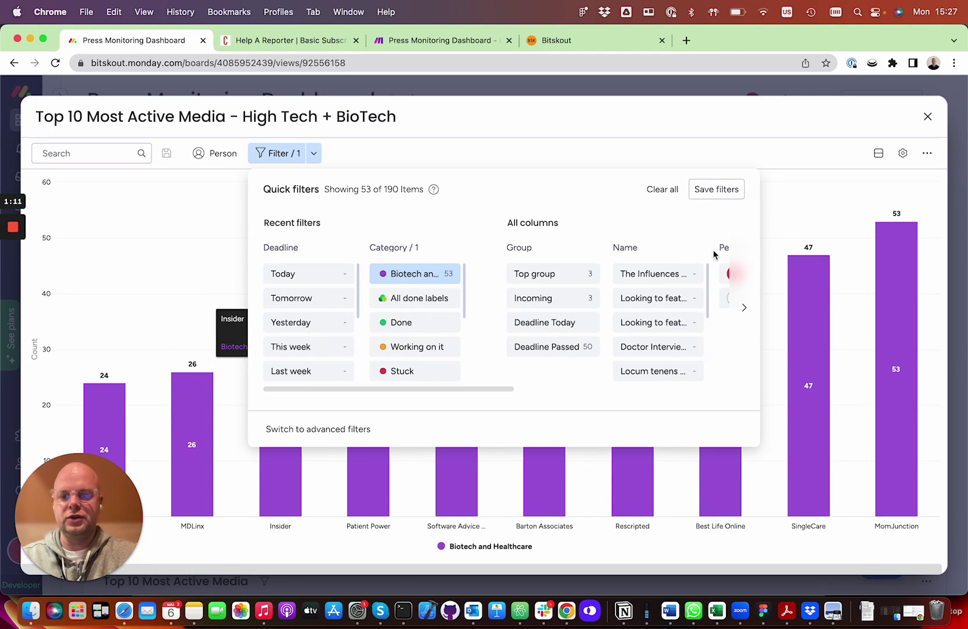
click(825, 187)
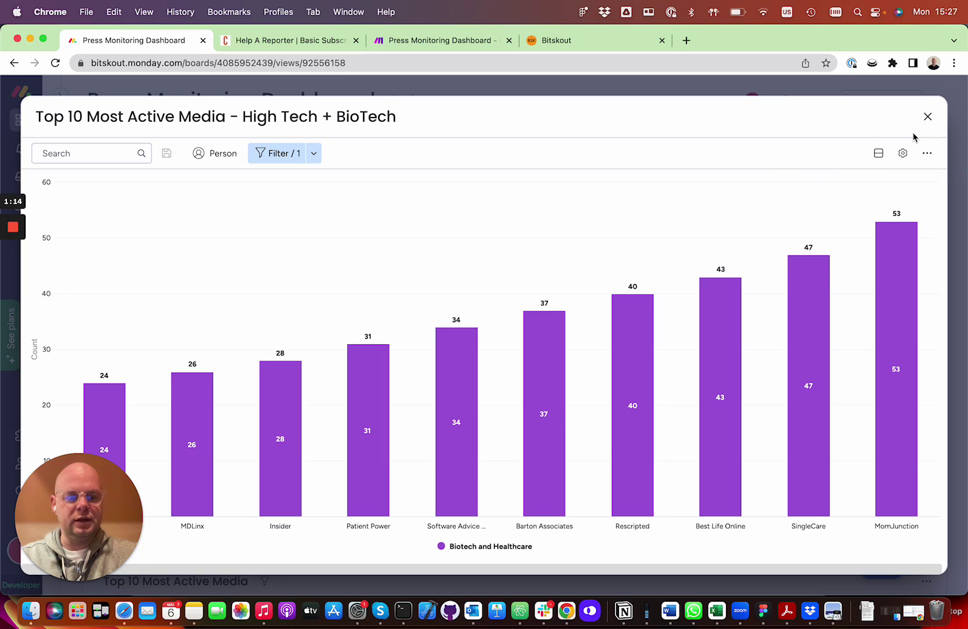
mouse_move(915, 264)
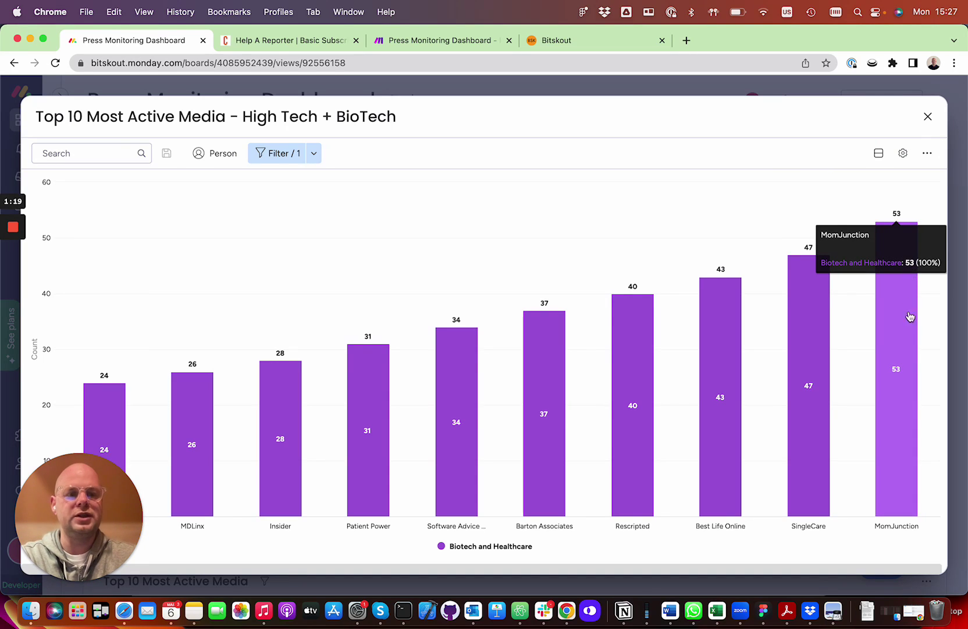
click(929, 117)
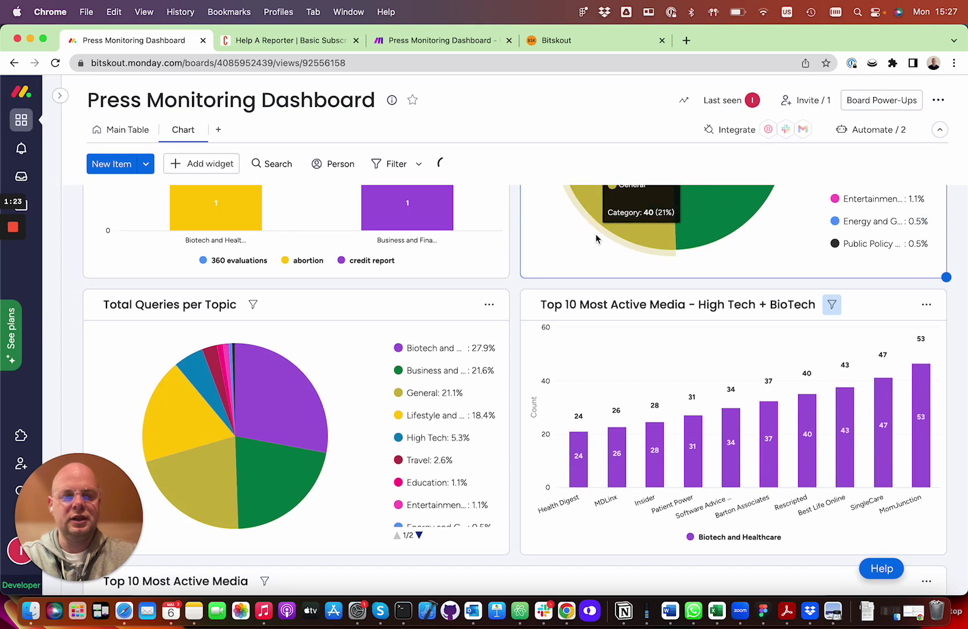
scroll(614, 270, down, 5)
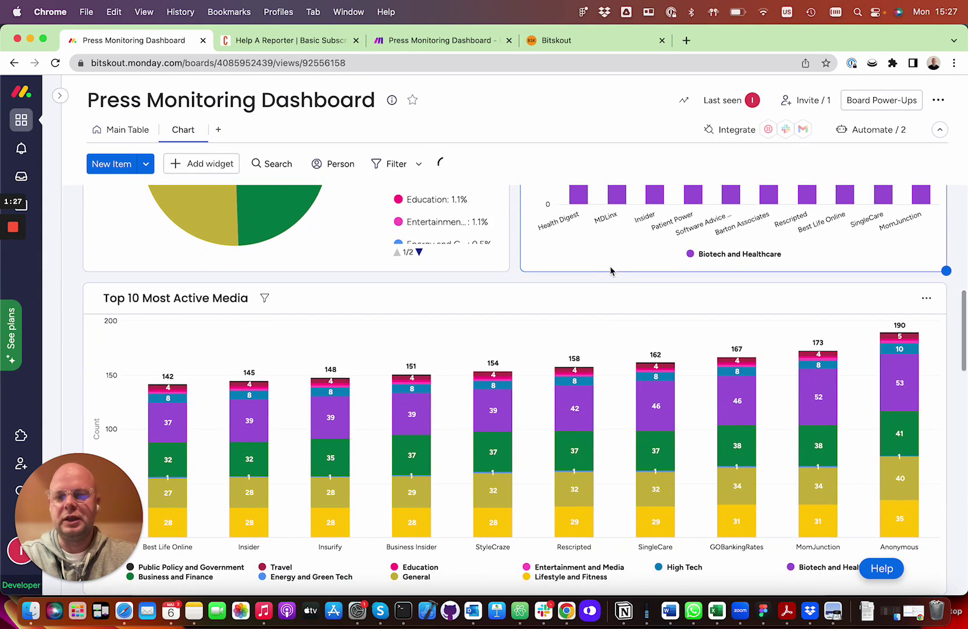
scroll(614, 270, down, 7)
scroll(612, 270, down, 3)
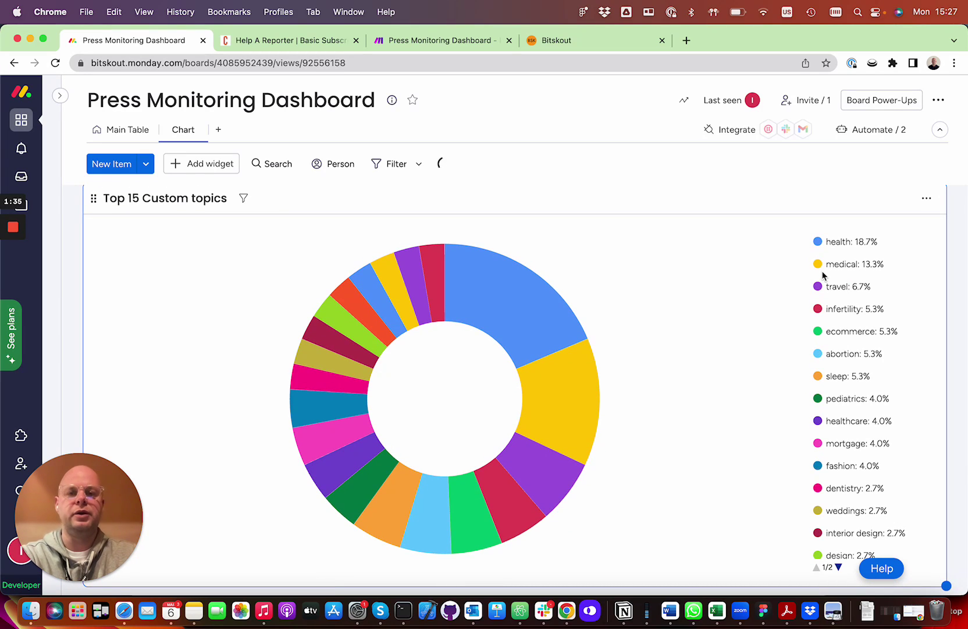
scroll(789, 297, down, 1)
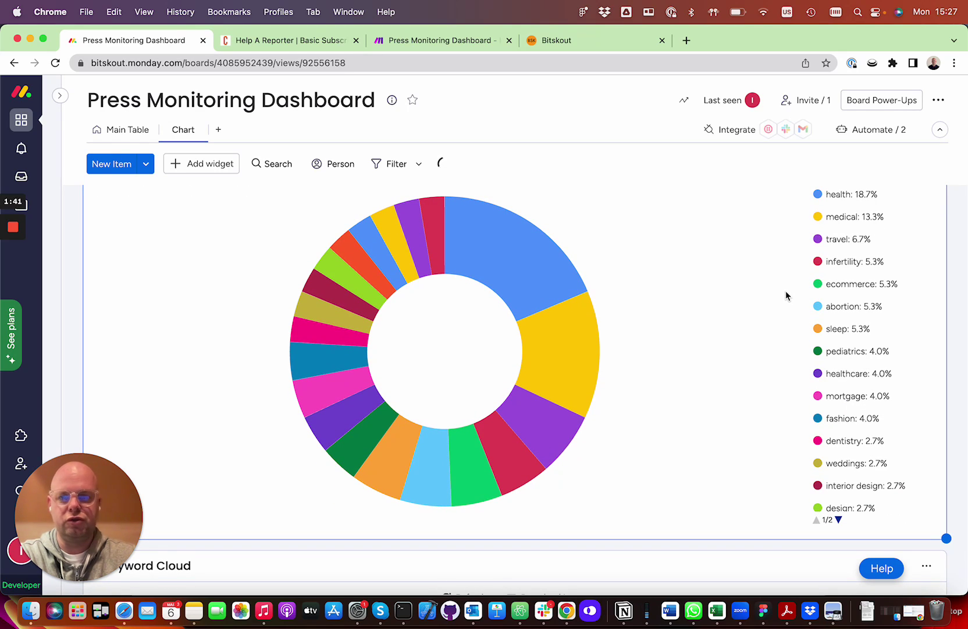
scroll(785, 291, down, 5)
scroll(786, 295, down, 3)
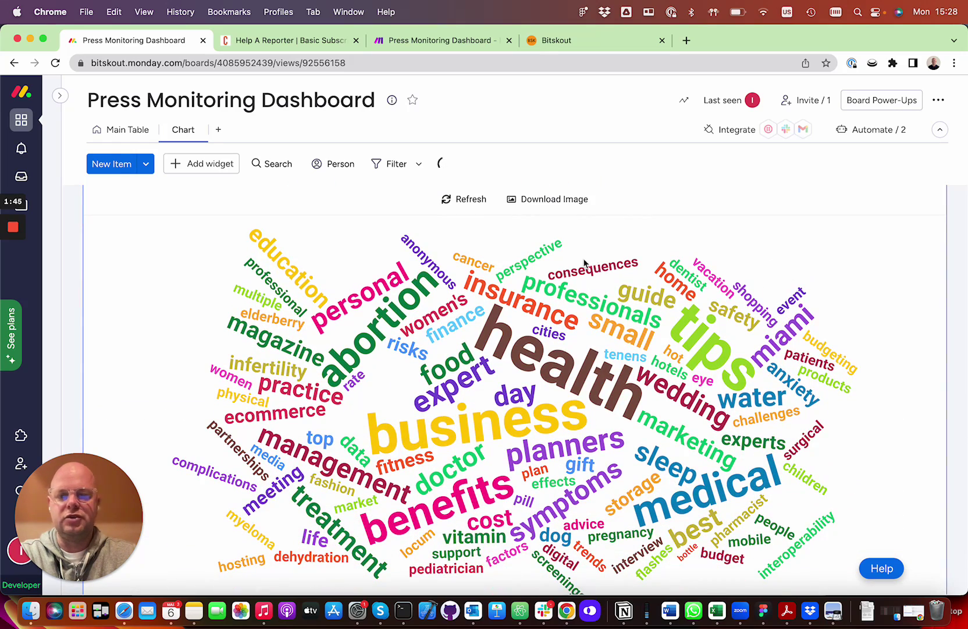
scroll(584, 259, up, 6)
scroll(586, 264, up, 1)
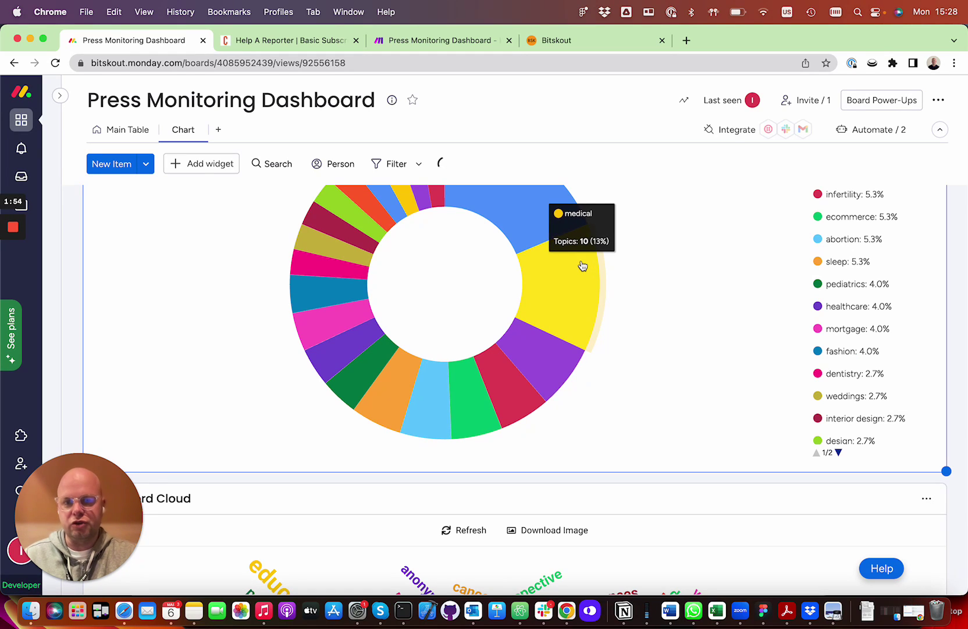
scroll(491, 248, up, 5)
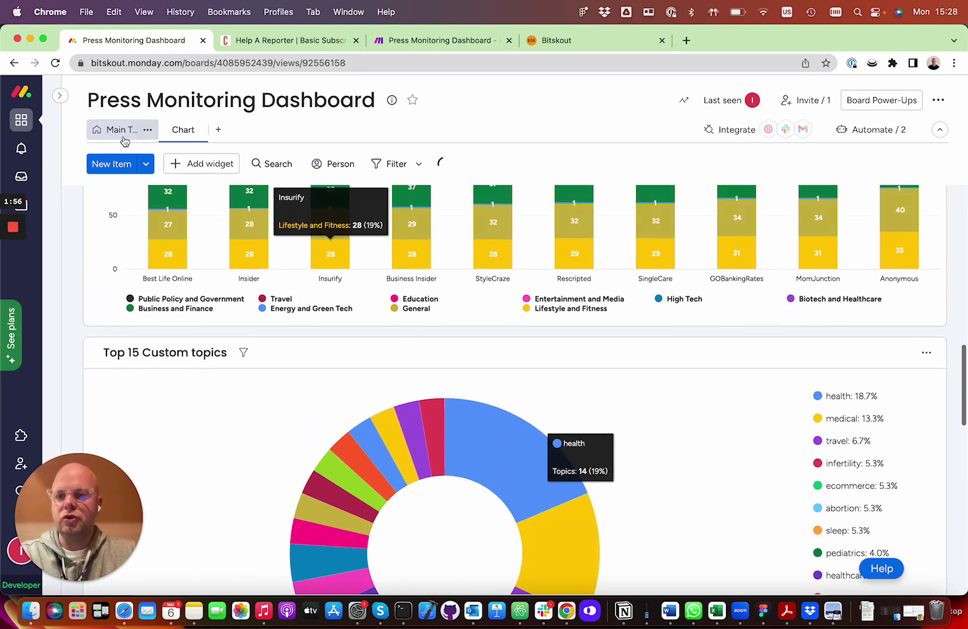
- On the Main Table, scroll across the columns and expand the Incoming group of HARO queries
click(131, 130)
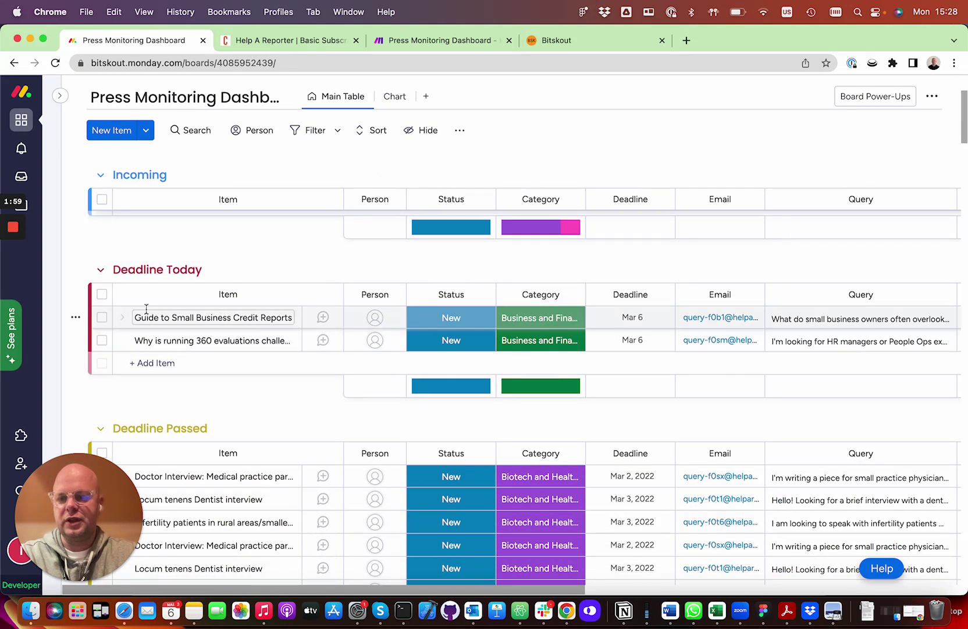
scroll(477, 299, right, 5)
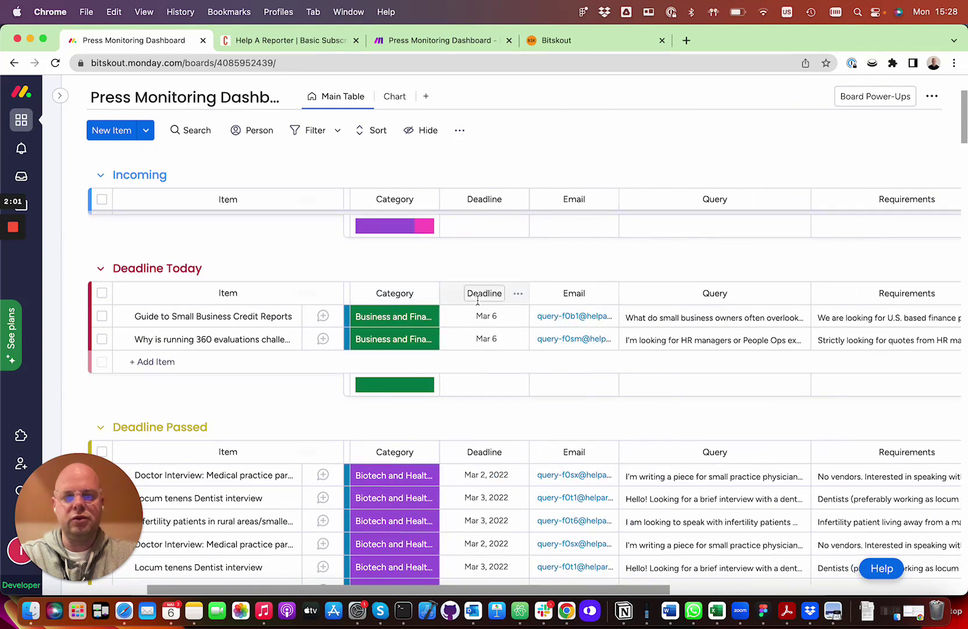
scroll(548, 323, right, 6)
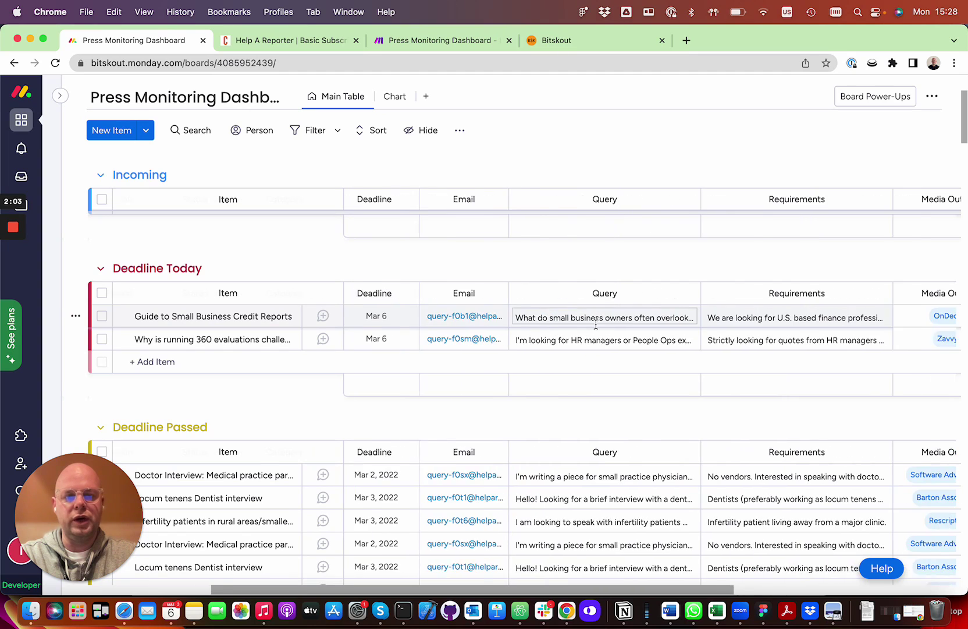
scroll(584, 327, right, 1)
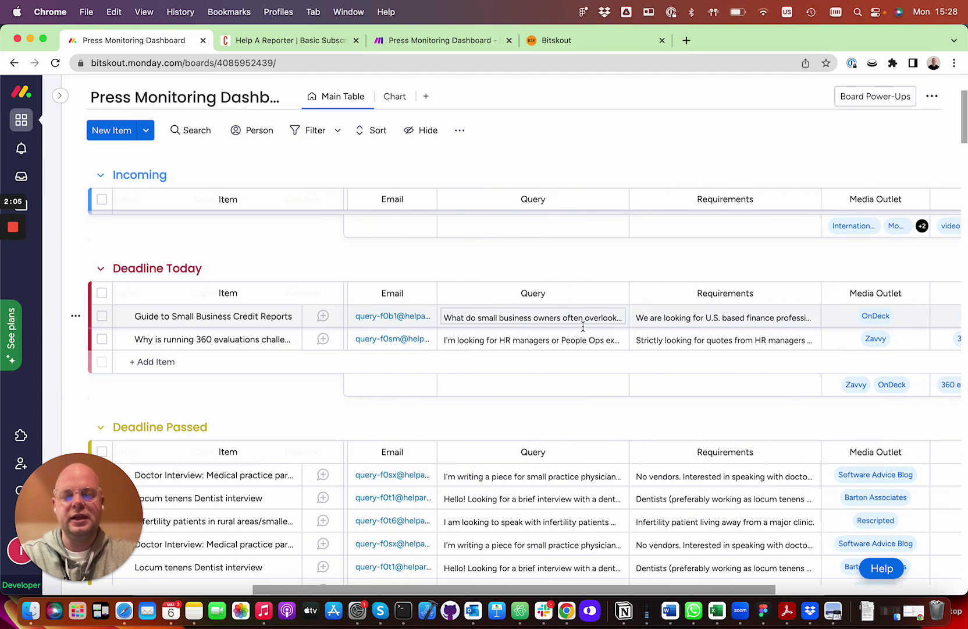
scroll(585, 328, right, 1)
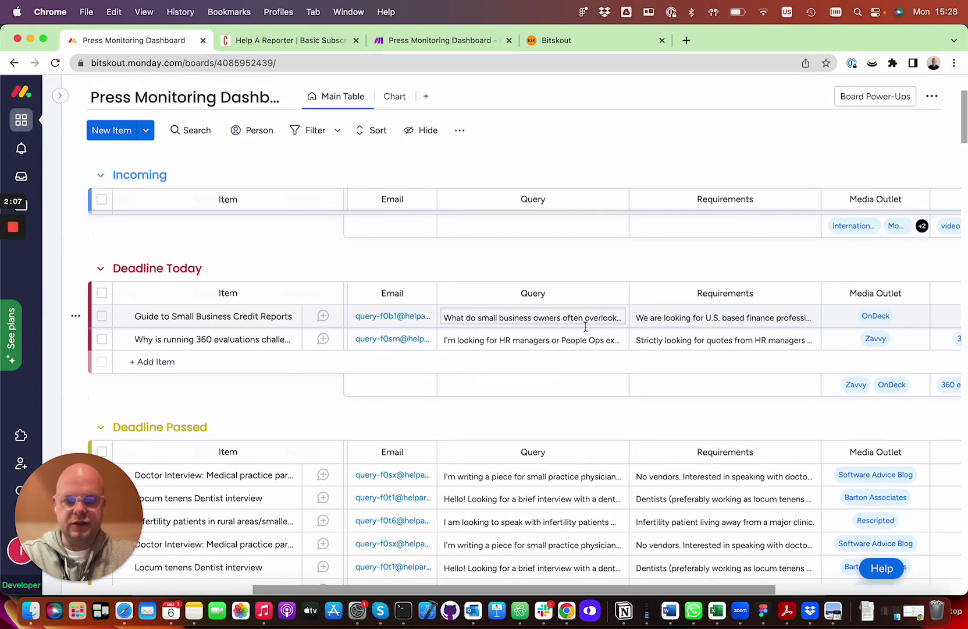
scroll(586, 327, right, 10)
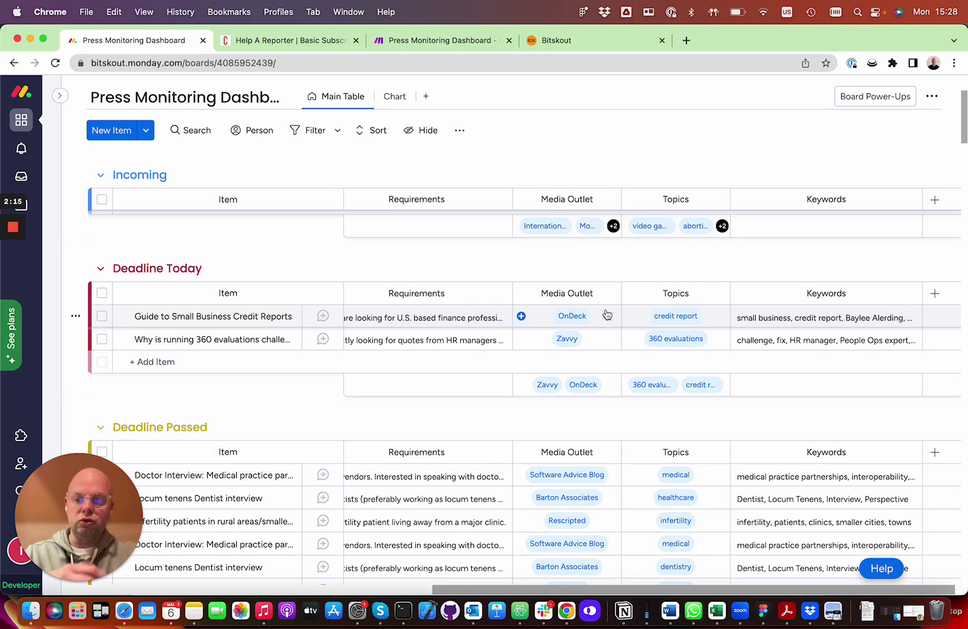
click(219, 212)
scroll(219, 211, up, 2)
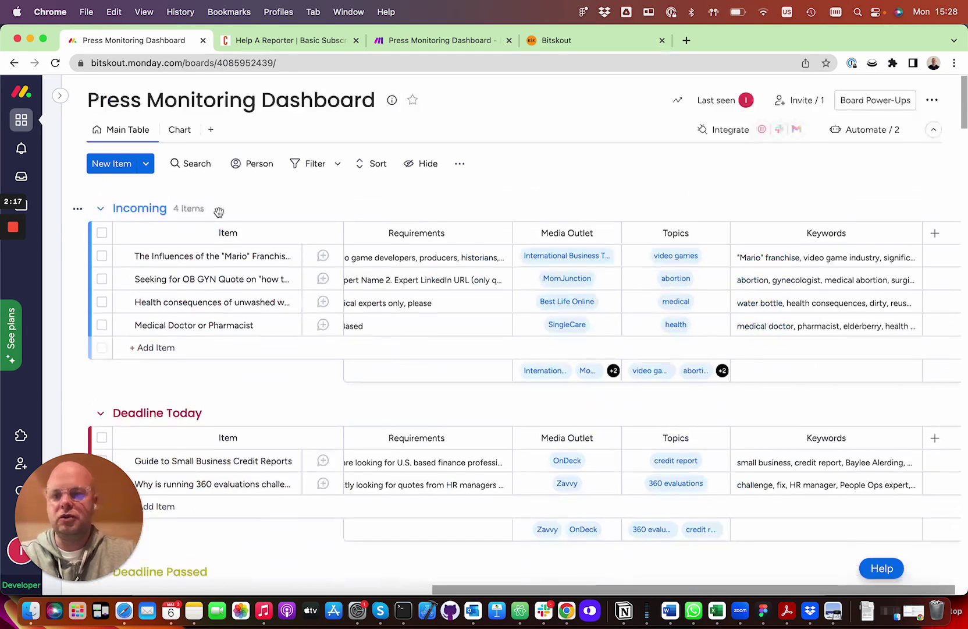
- Return to the charts and bring up the Press Monitoring Dashboard - HARO scenario in Make.com, centred
click(180, 132)
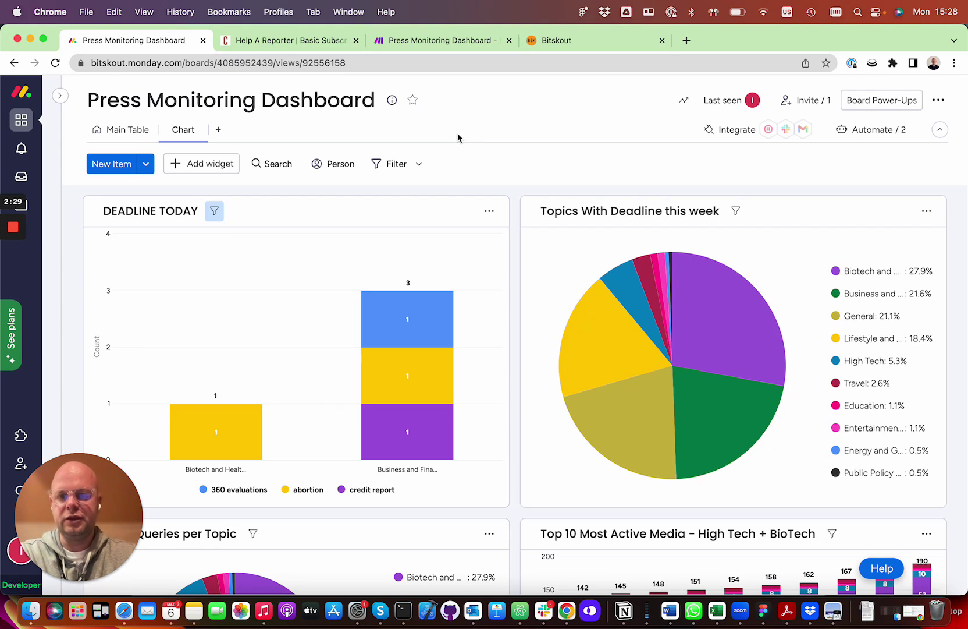
click(451, 41)
drag(283, 192, 318, 176)
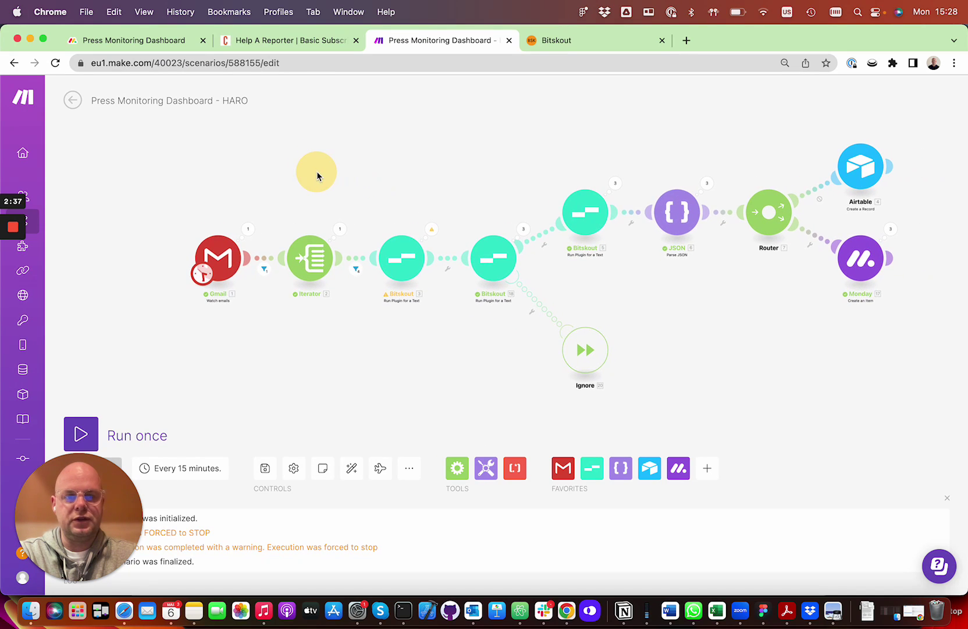
- Pan and zoom the canvas to the Gmail module and open its Watch emails settings
scroll(322, 174, down, 2)
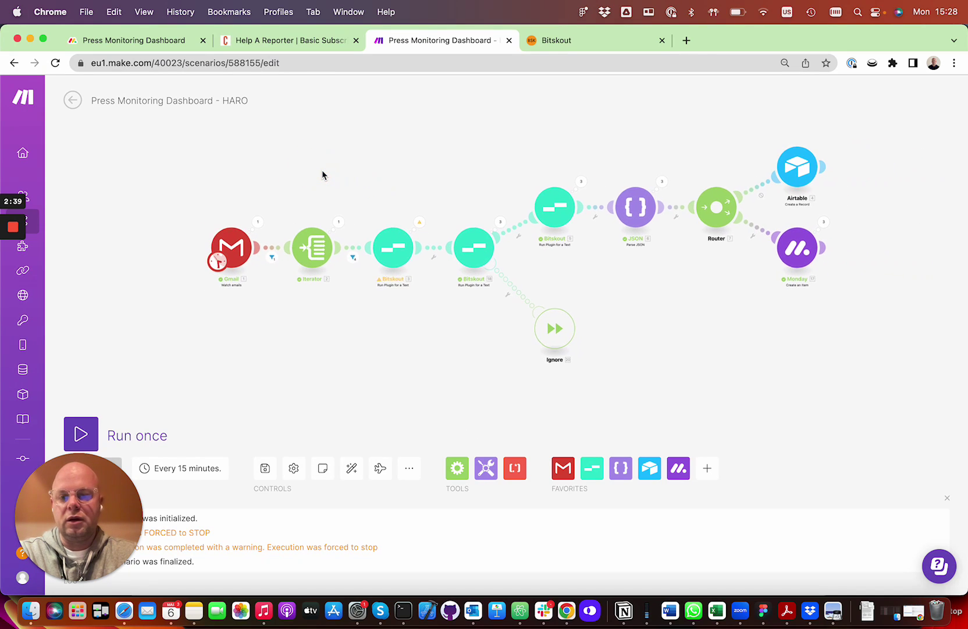
scroll(322, 175, up, 2)
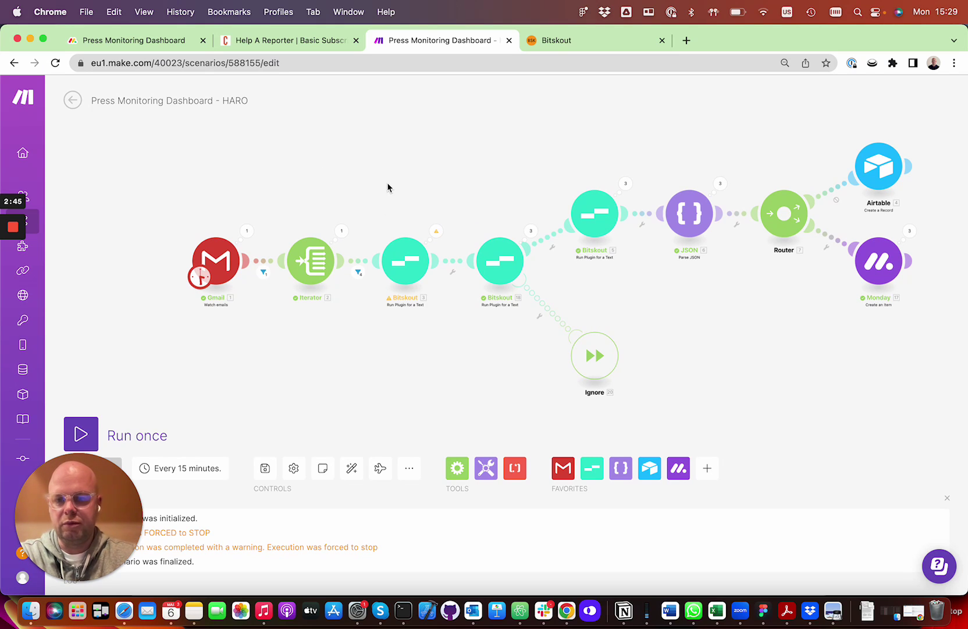
drag(388, 183, 388, 171)
scroll(298, 175, up, 1)
drag(298, 178, 355, 187)
click(256, 270)
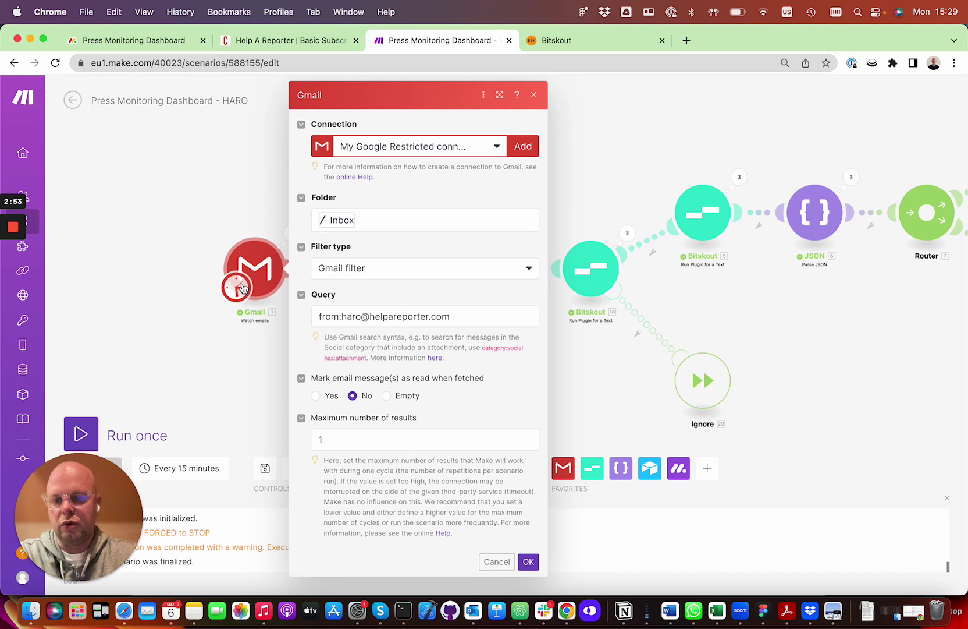
- Check the HARO sender address in the Gmail query, close it, and open the Iterator's split settings
double_click(324, 315)
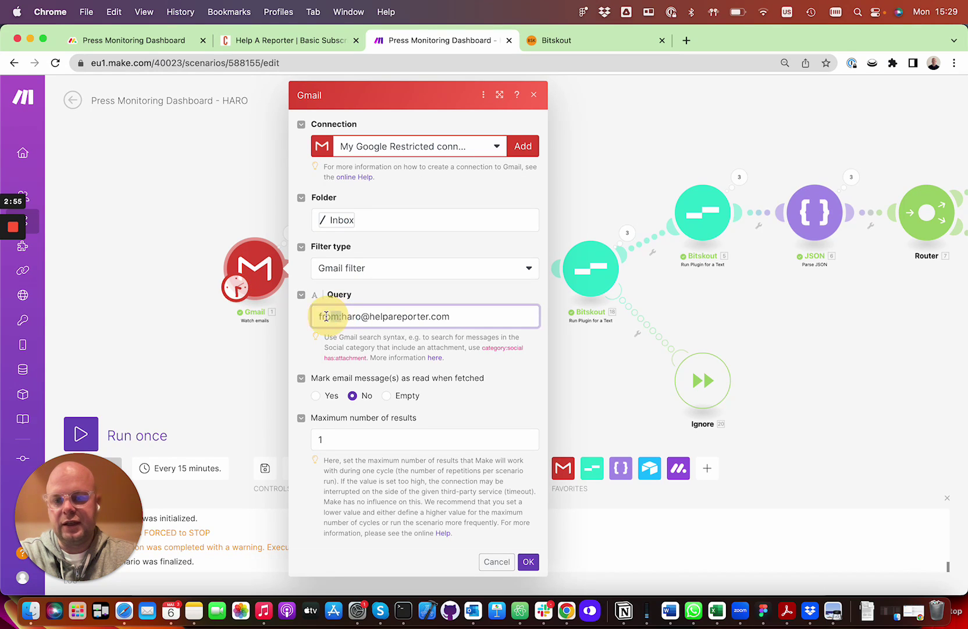
drag(460, 320, 342, 317)
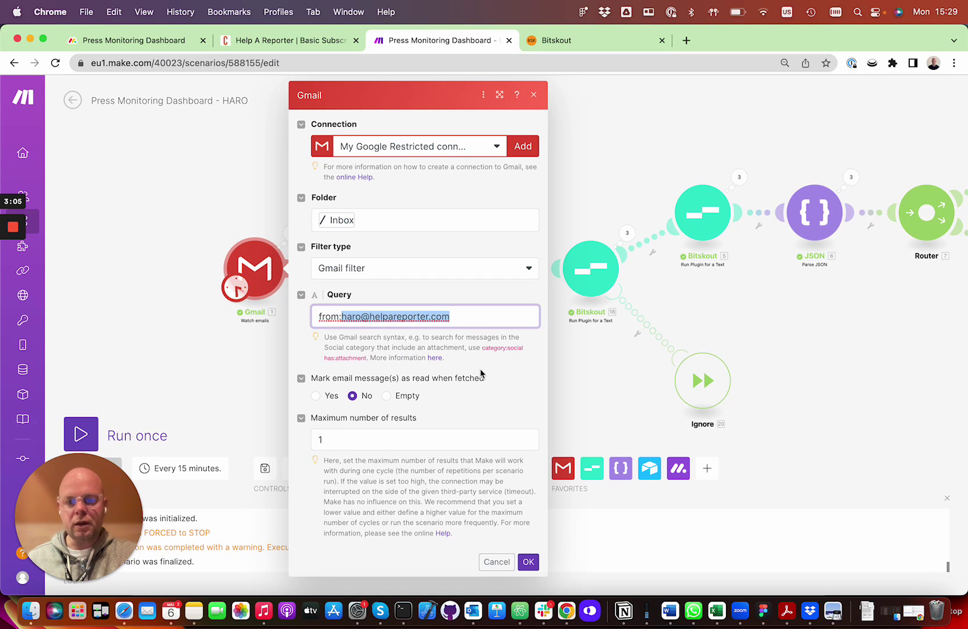
click(532, 565)
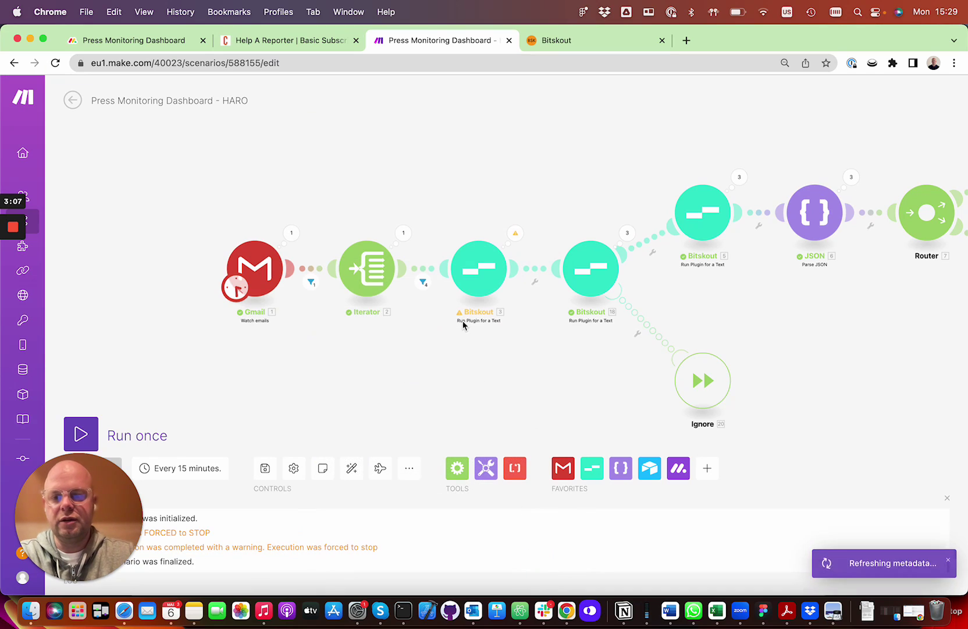
click(367, 273)
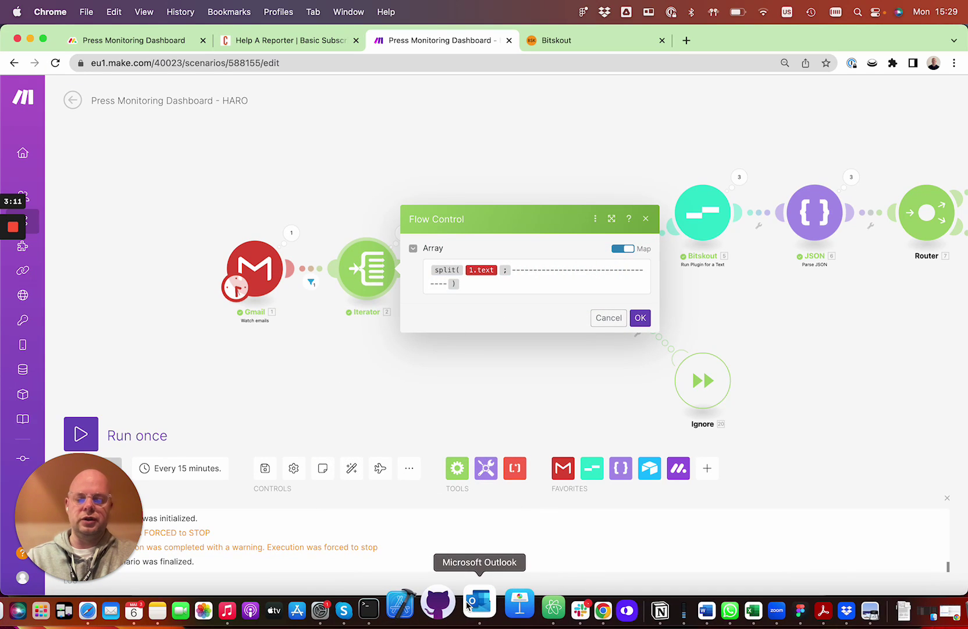
key(super+Tab)
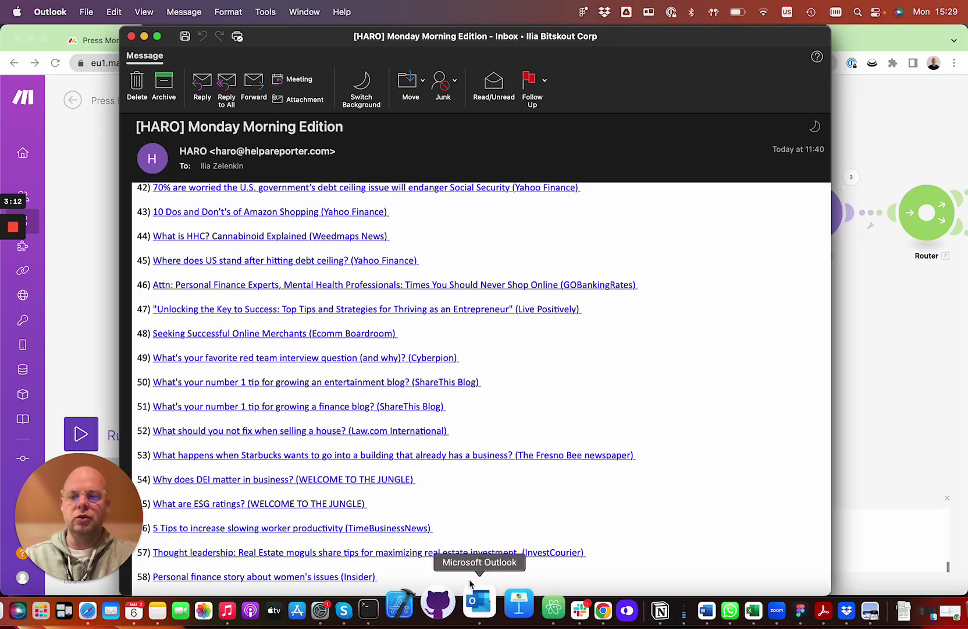
- Inspect the HARO email's query sections, highlight the dashed separator line, then return to Make.com
scroll(489, 370, down, 20)
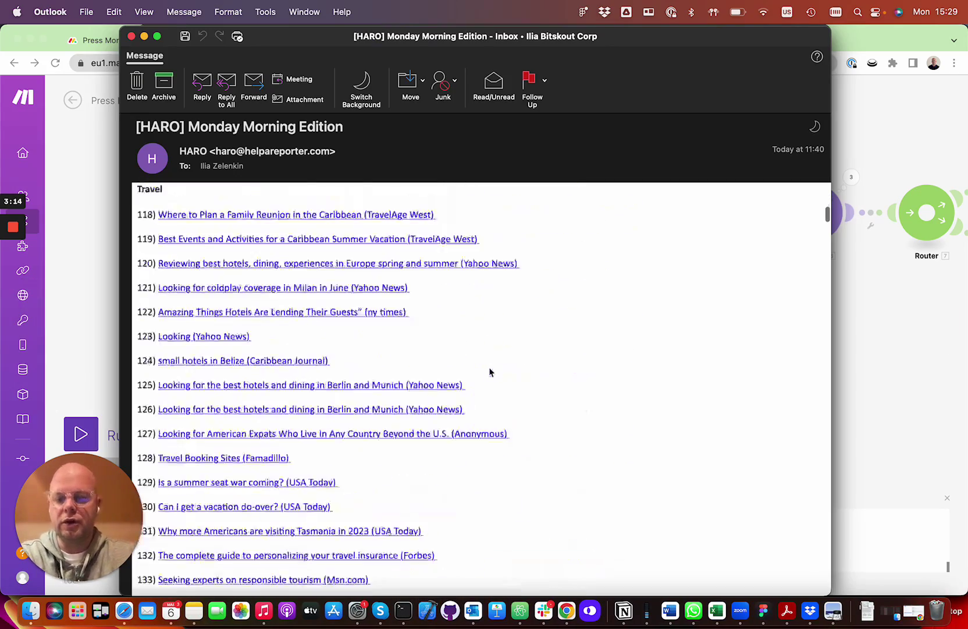
scroll(489, 369, up, 10)
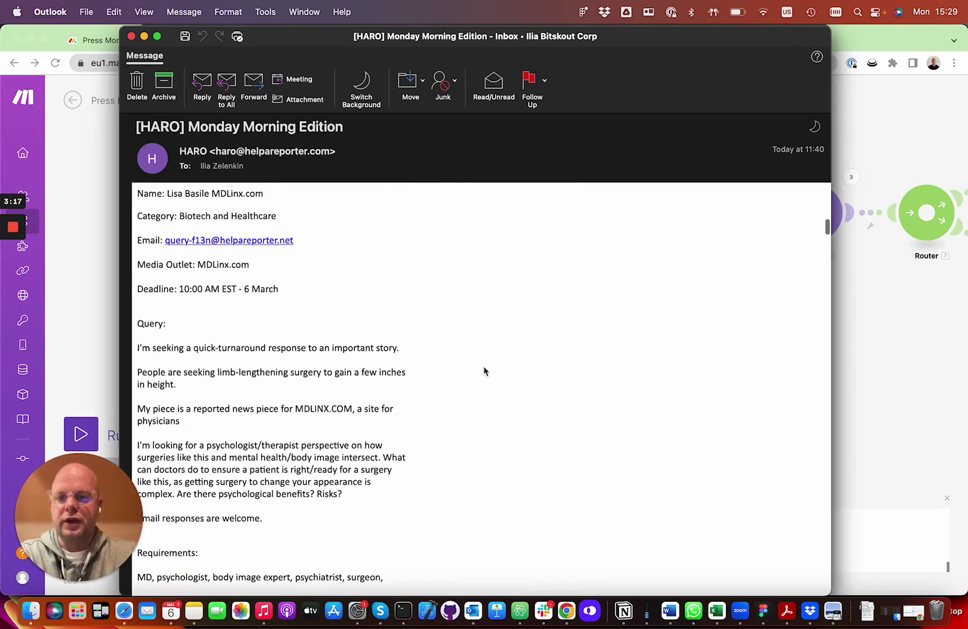
scroll(189, 287, down, 1)
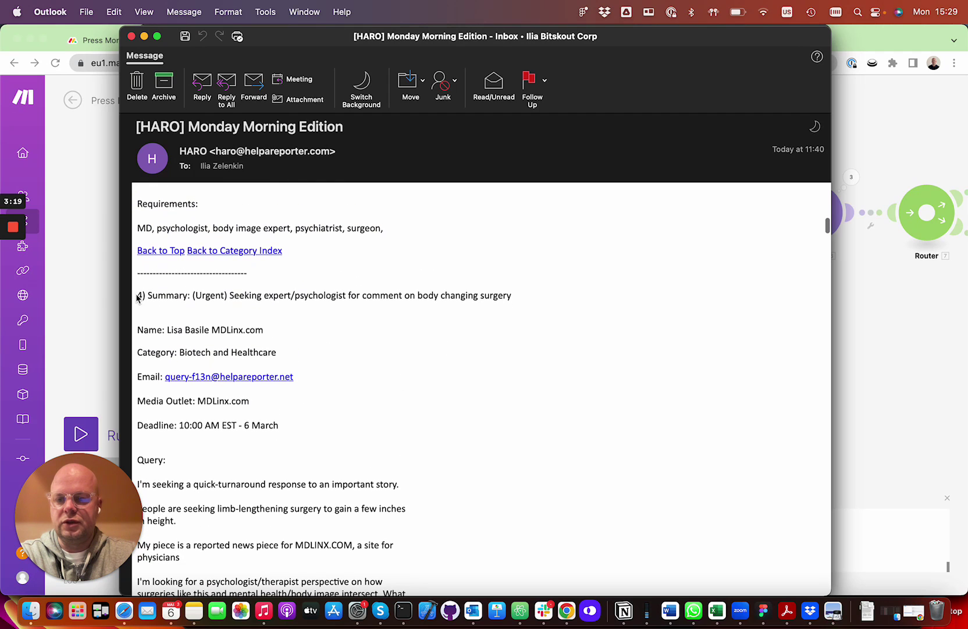
drag(135, 295, 426, 503)
scroll(427, 503, down, 10)
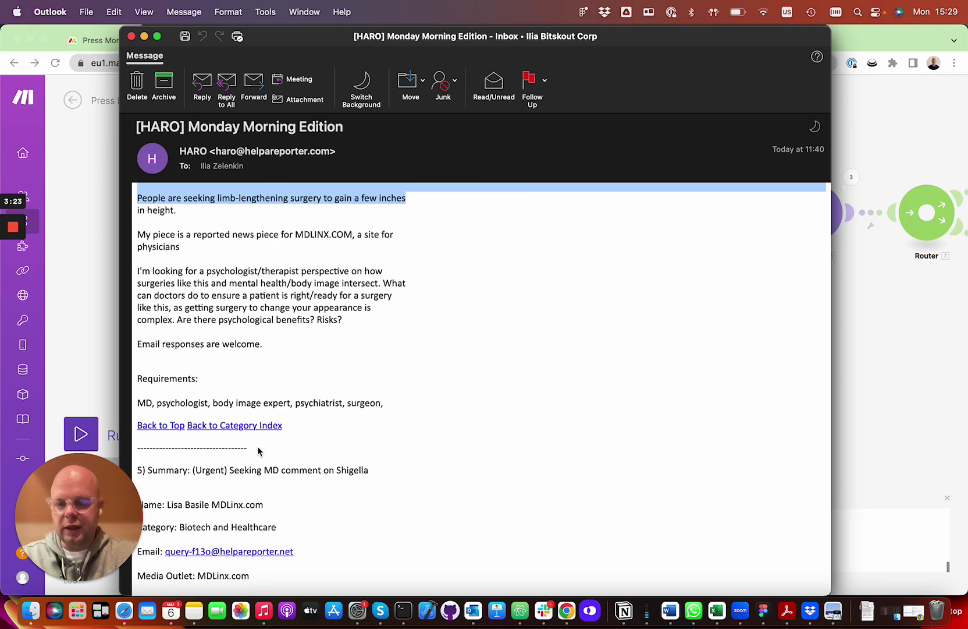
drag(250, 447, 135, 447)
scroll(270, 461, down, 4)
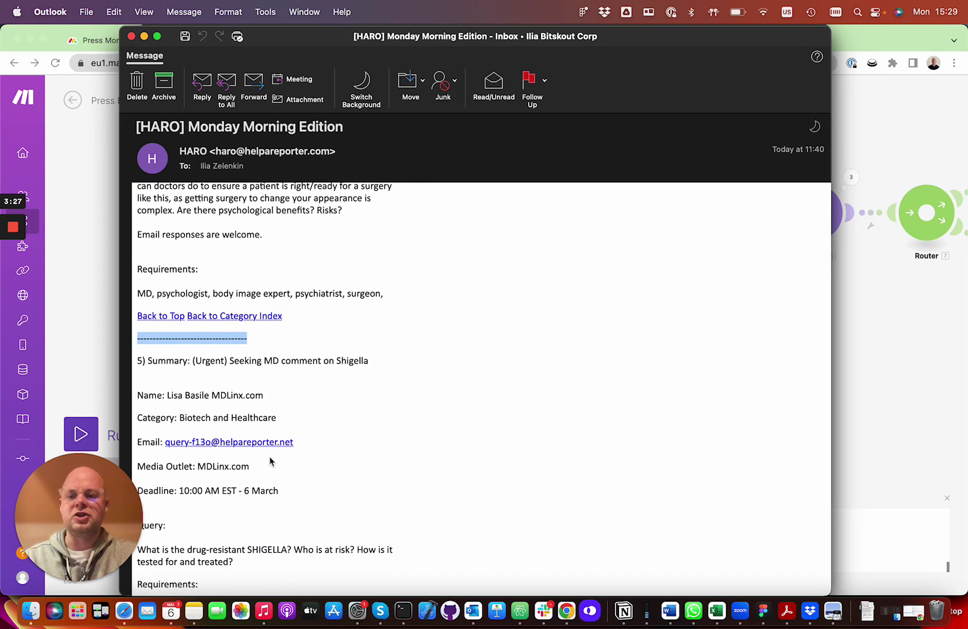
scroll(269, 461, down, 3)
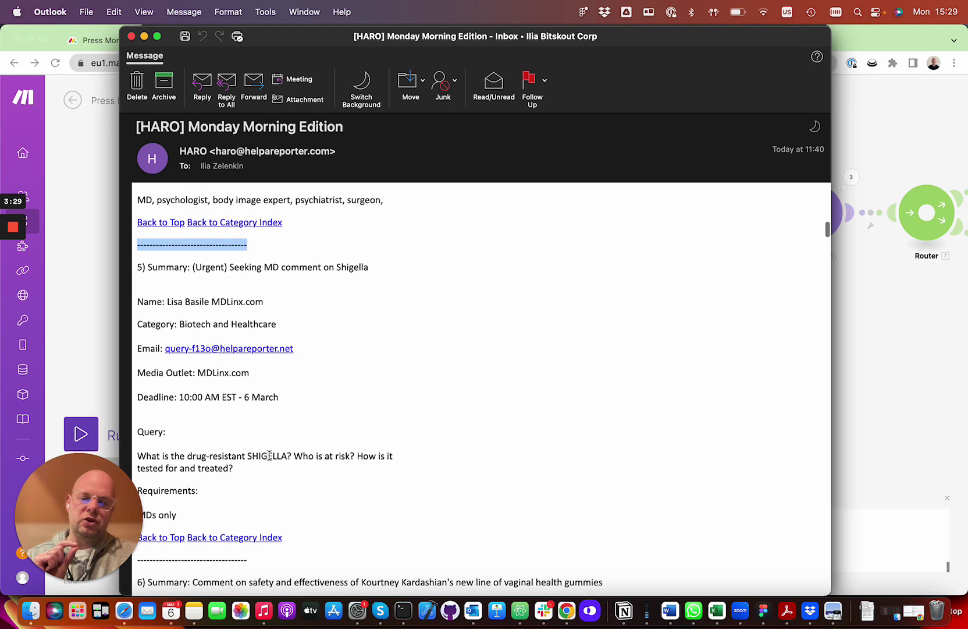
scroll(270, 455, down, 1)
scroll(270, 459, up, 1)
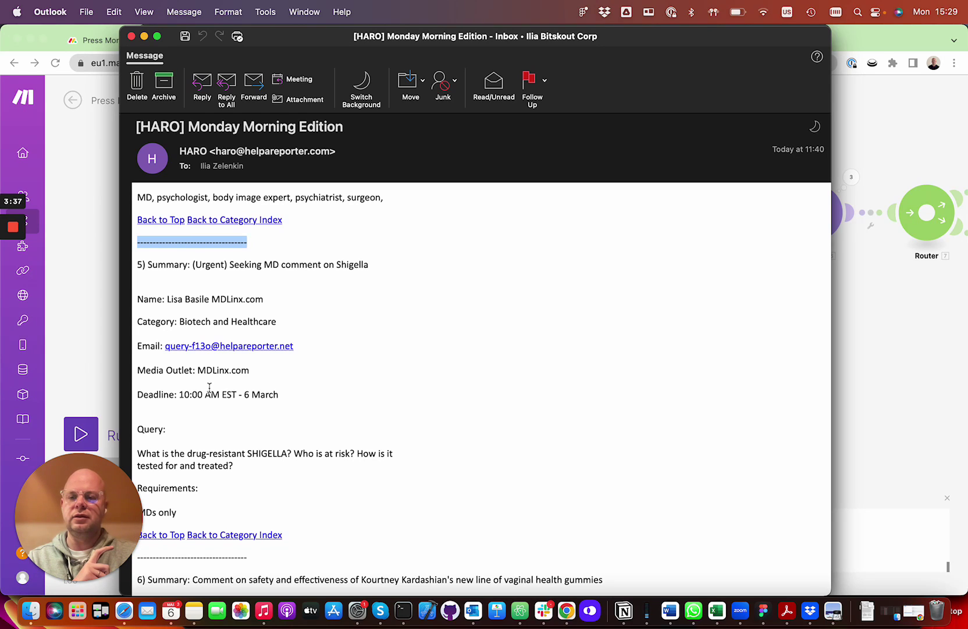
click(81, 284)
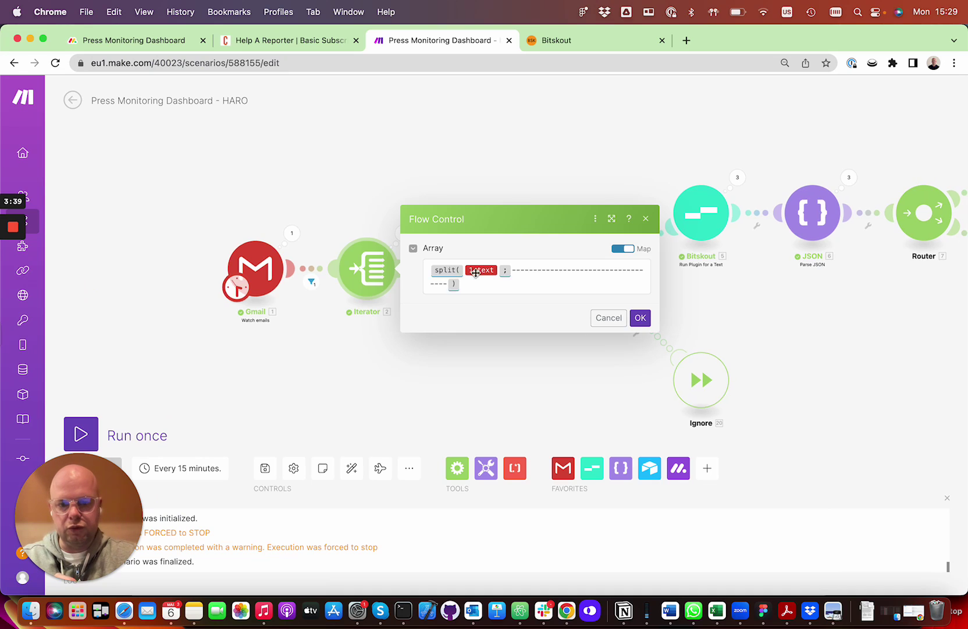
- Review the dashed separator in the Iterator's split() formula, then check Bitskout module 3 runs Parsing HARO Query
click(501, 273)
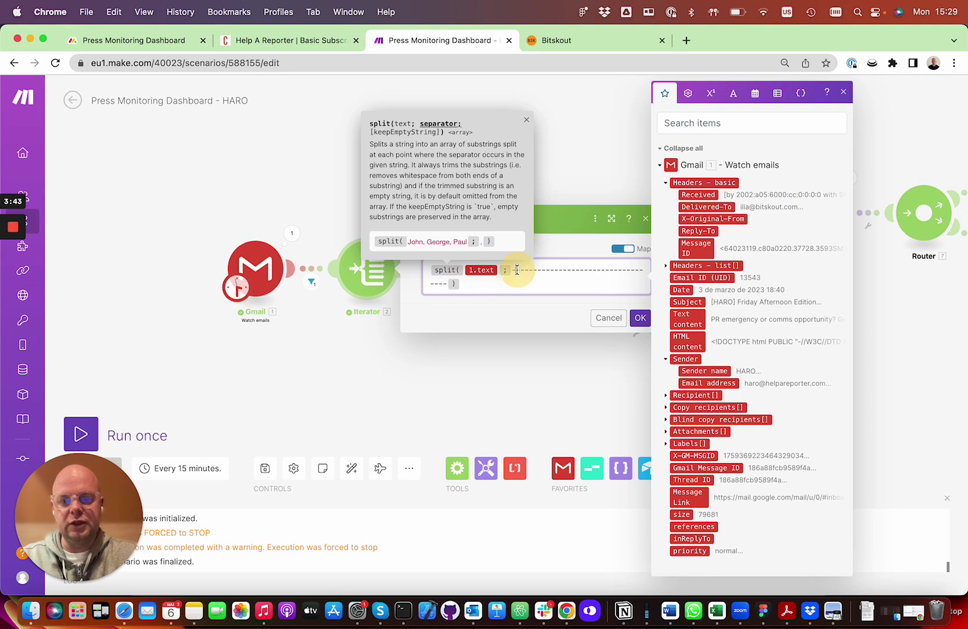
click(513, 269)
drag(513, 269, 449, 285)
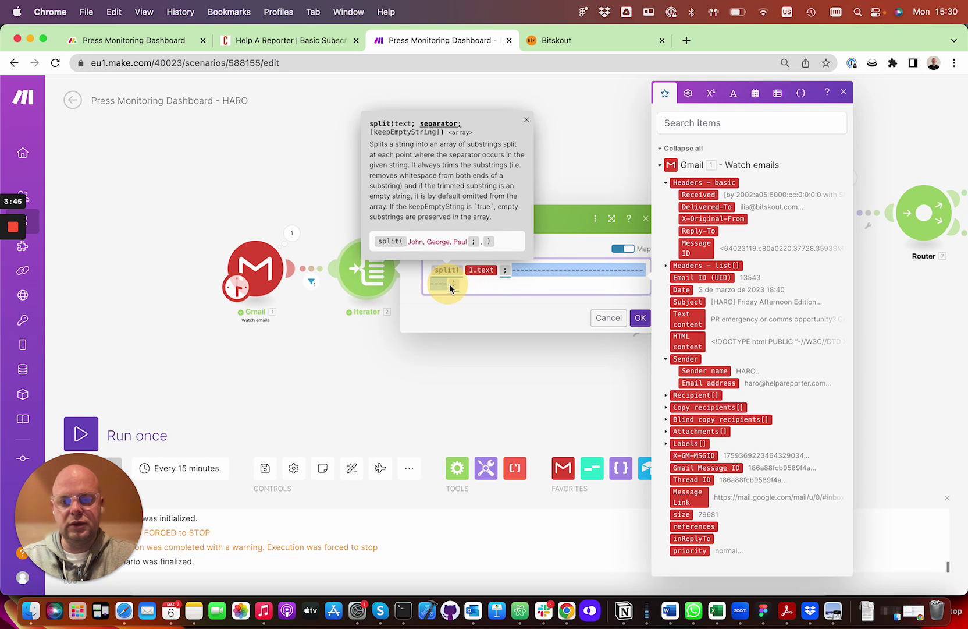
click(639, 320)
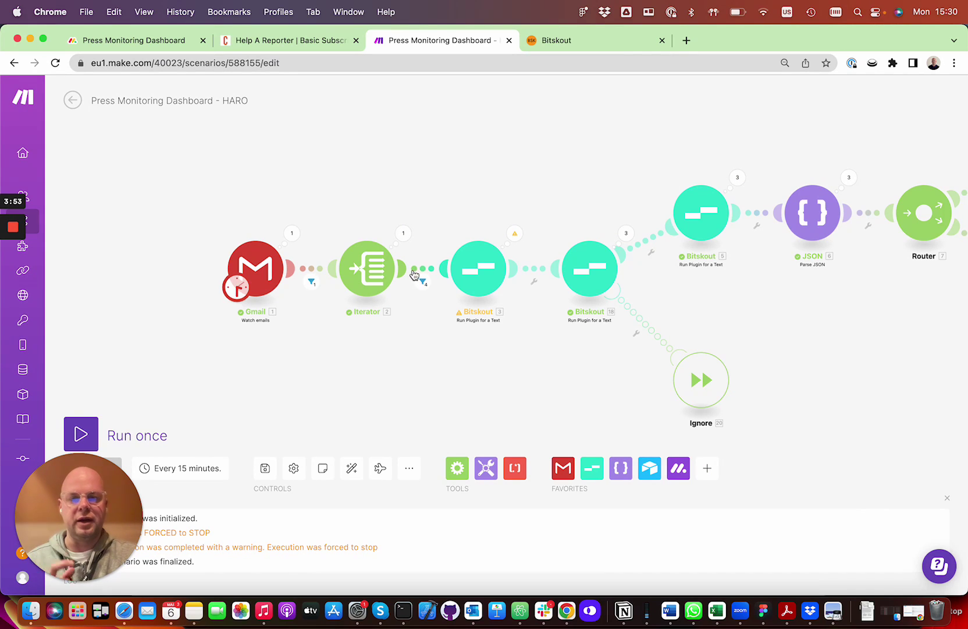
click(492, 275)
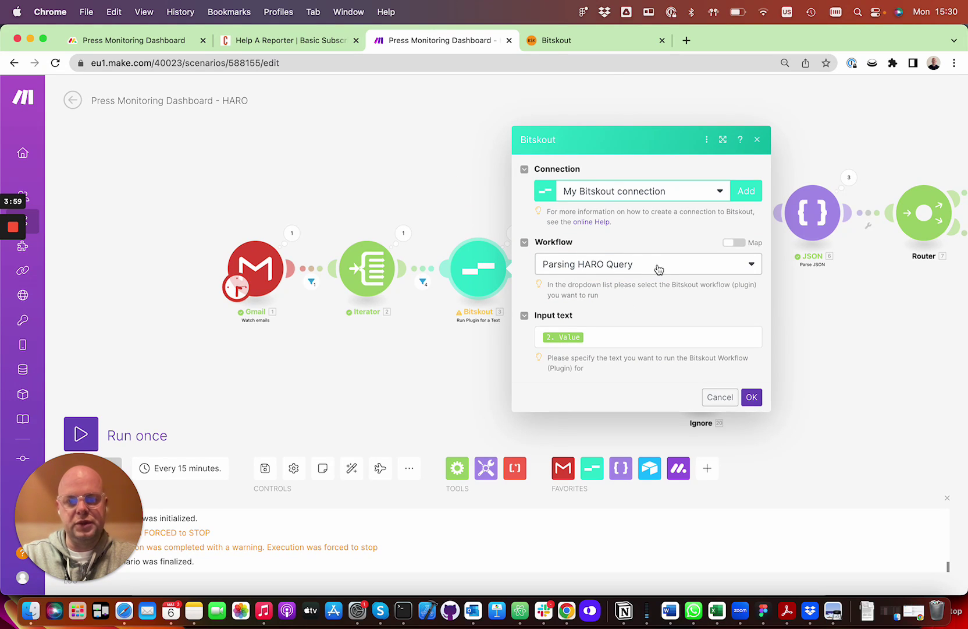
click(602, 40)
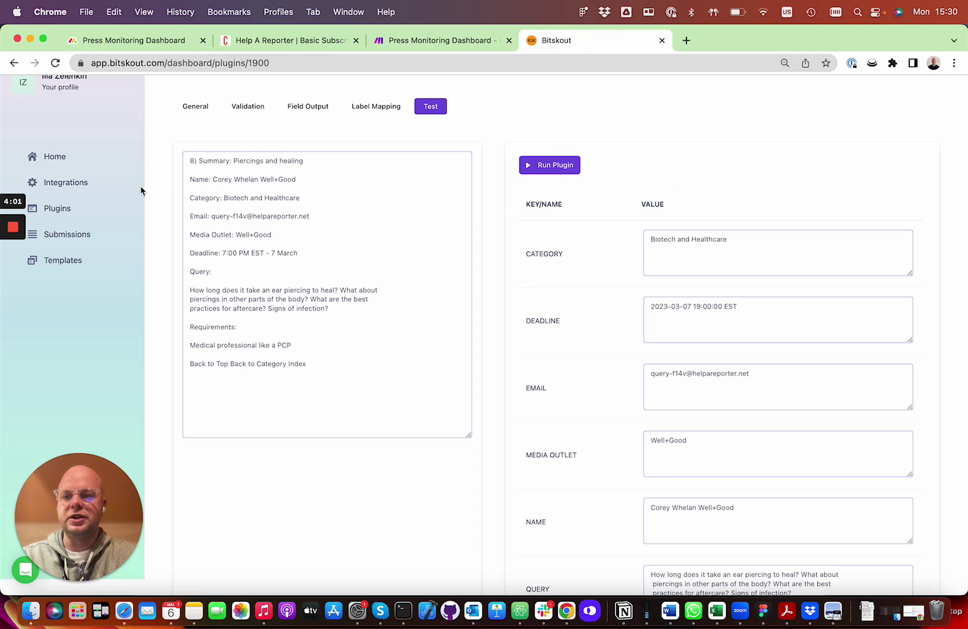
- Search templates for HARO and open the Help a Reporter Out (HARO) Message template's Test tab
click(73, 269)
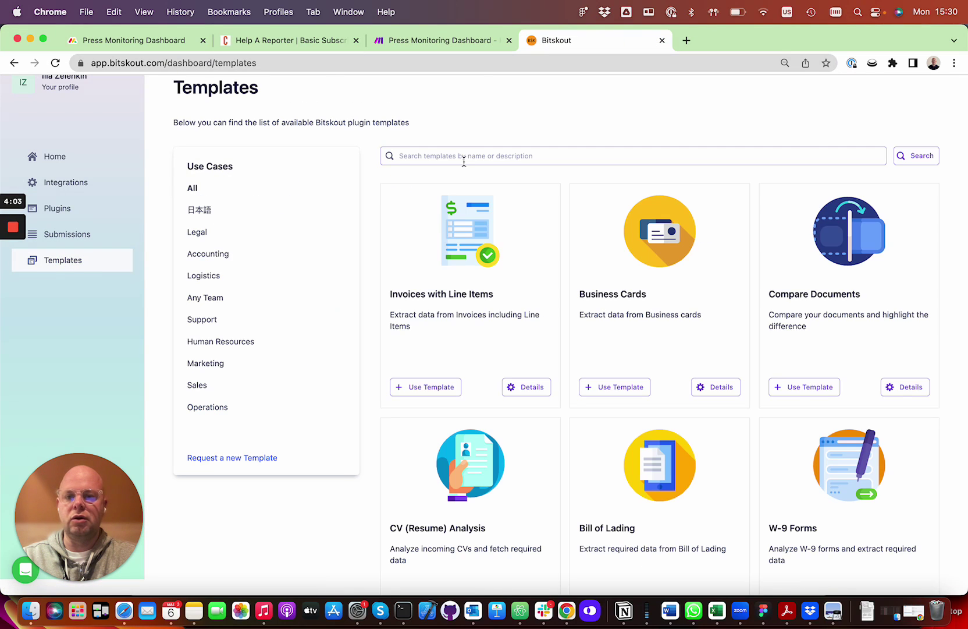
click(464, 159)
text(HARO)
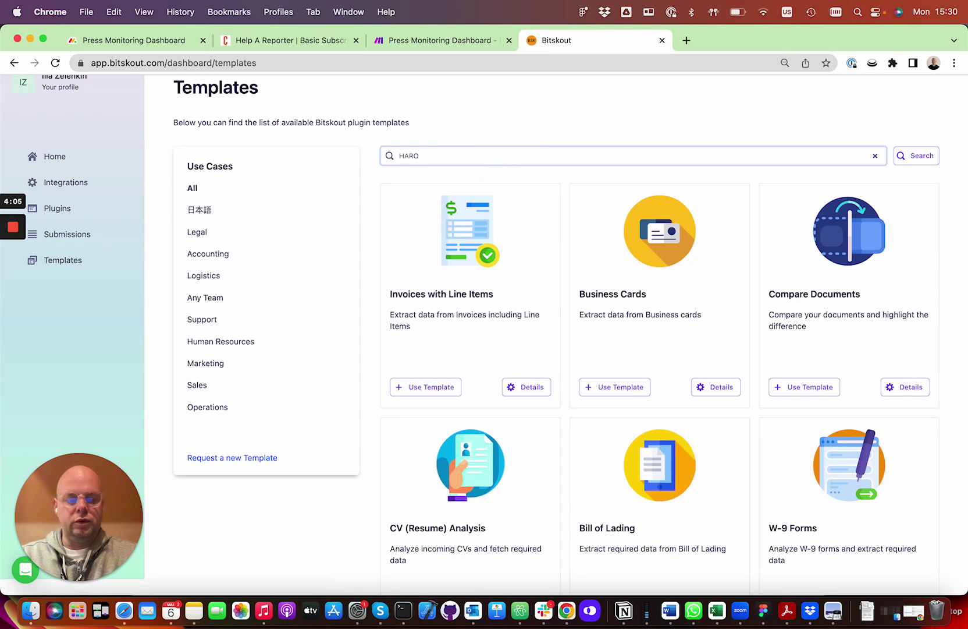
key(Return)
click(526, 387)
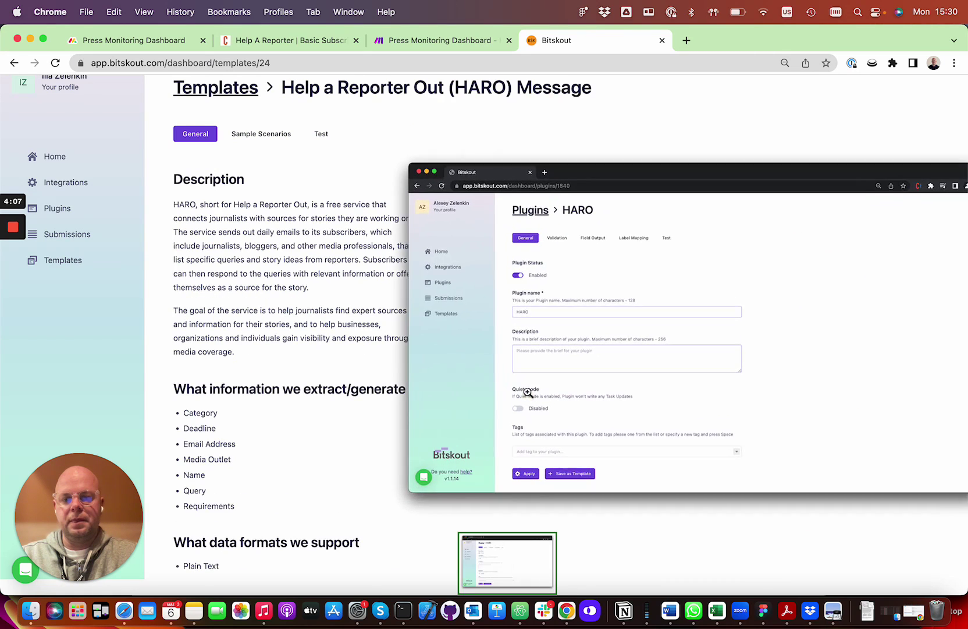
click(321, 133)
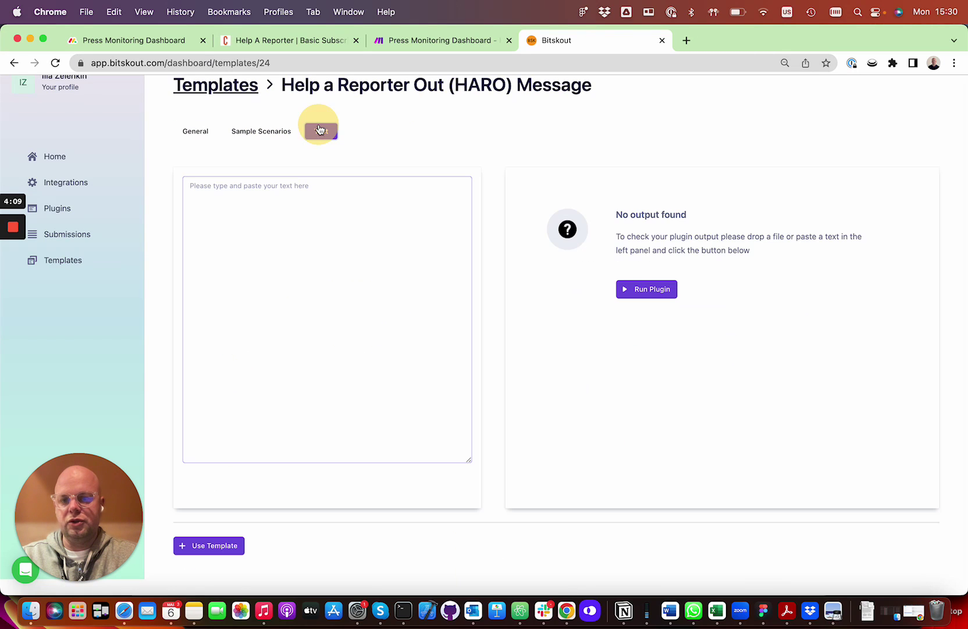
- Copy the Shigella query from the Outlook email, paste it into the test box, and run the plugin
click(473, 610)
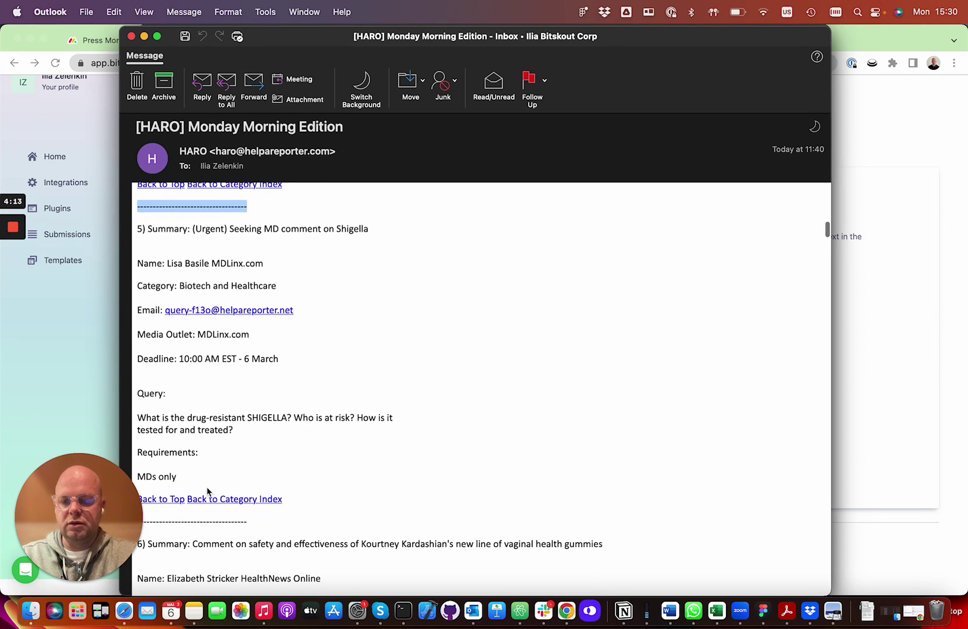
scroll(209, 492, down, 1)
drag(302, 498, 122, 218)
key(super+c)
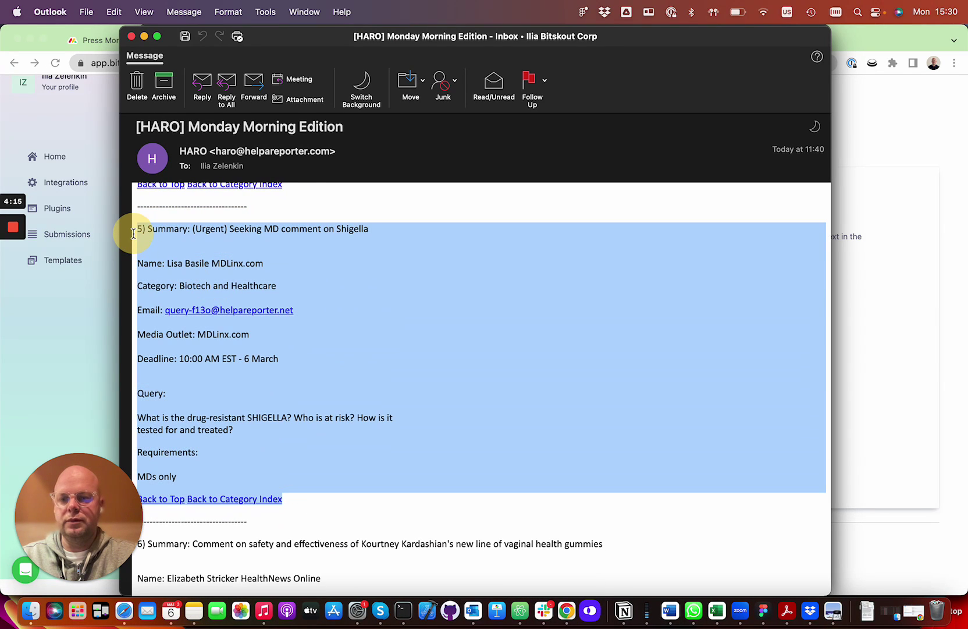
click(96, 287)
click(204, 237)
key(super+v)
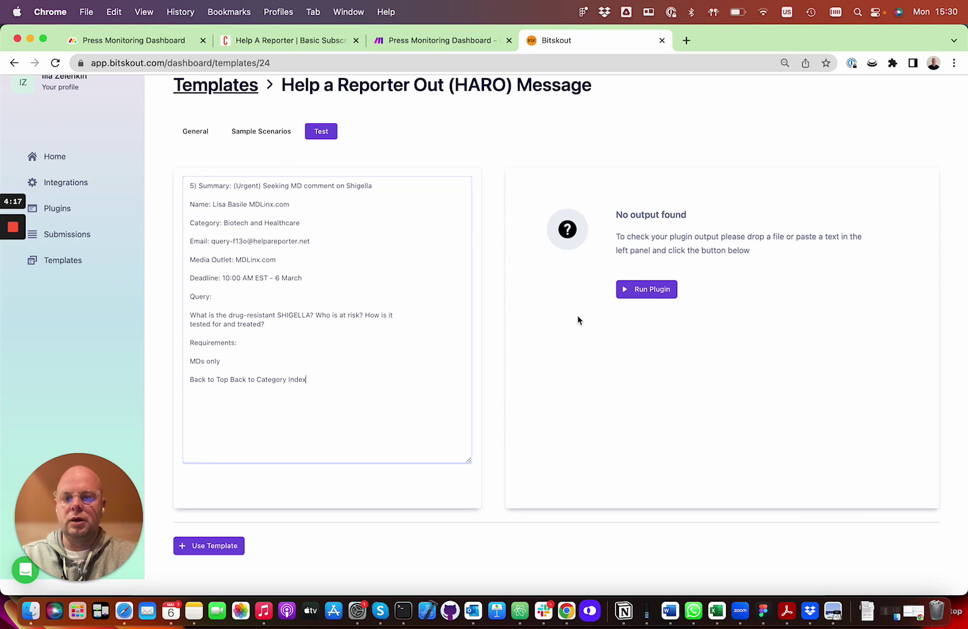
click(642, 289)
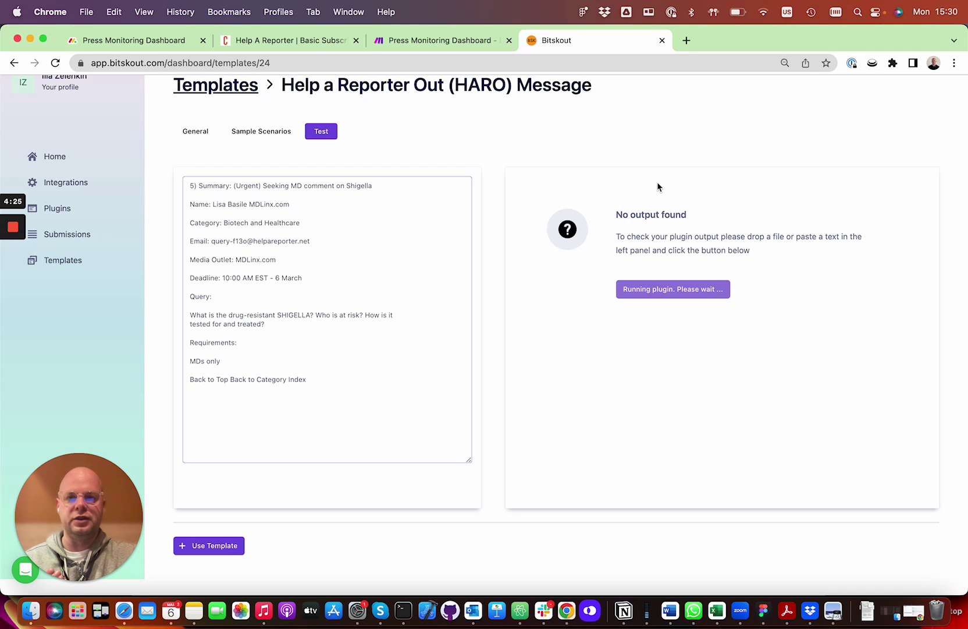
scroll(662, 203, down, 3)
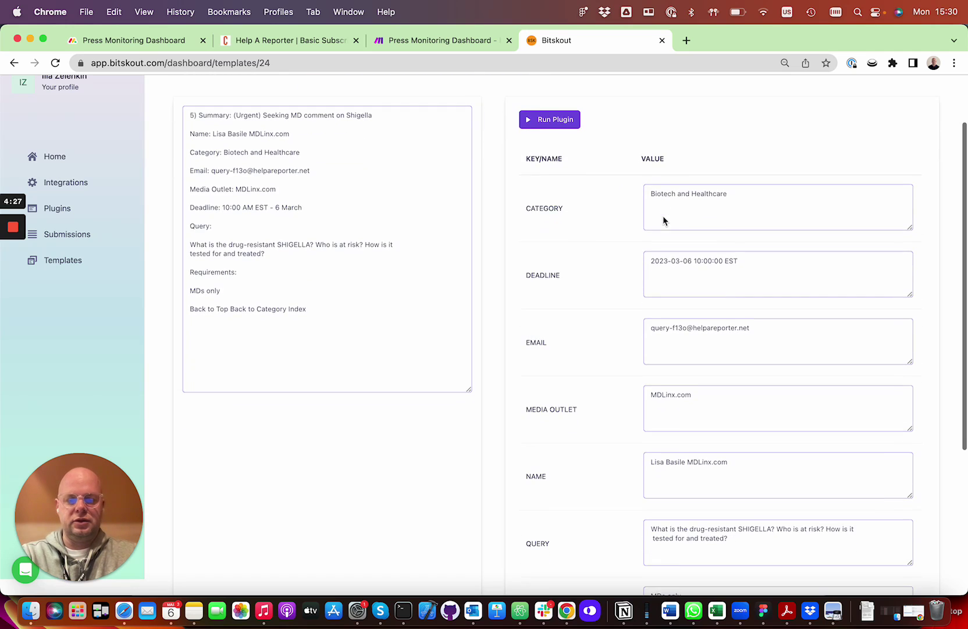
scroll(663, 216, down, 3)
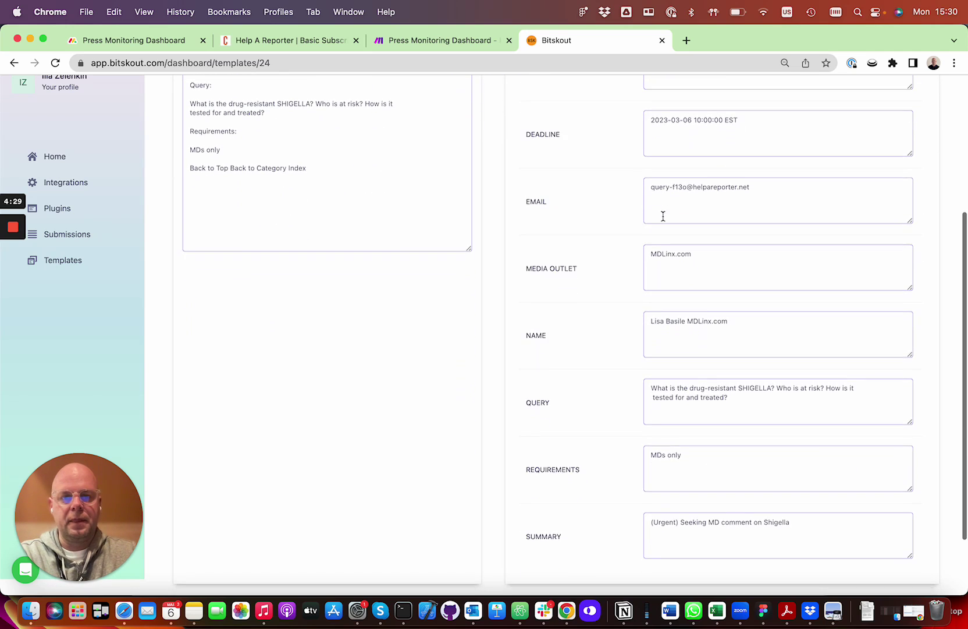
drag(747, 171, 614, 183)
click(614, 180)
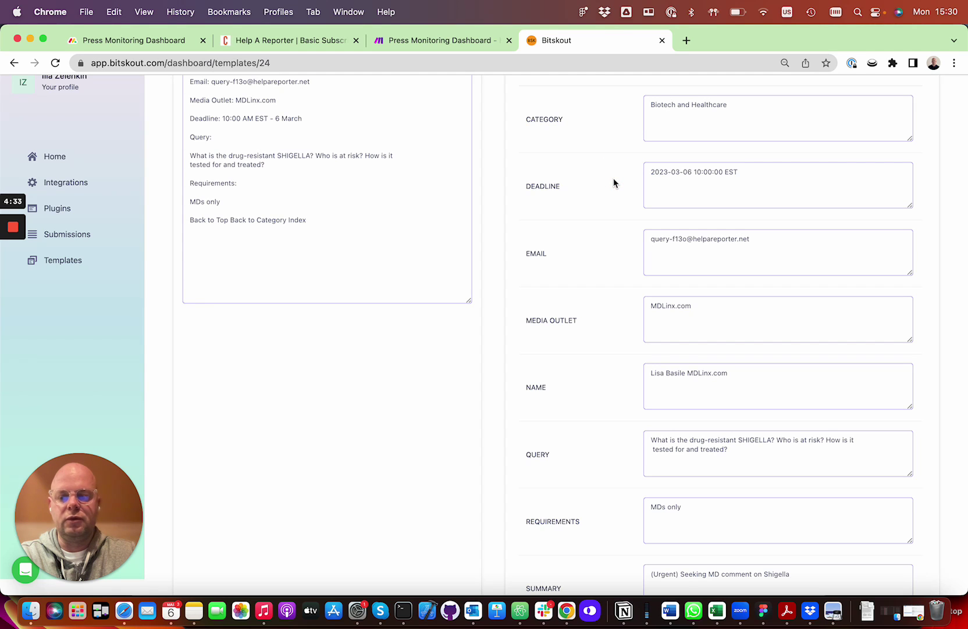
scroll(611, 183, down, 5)
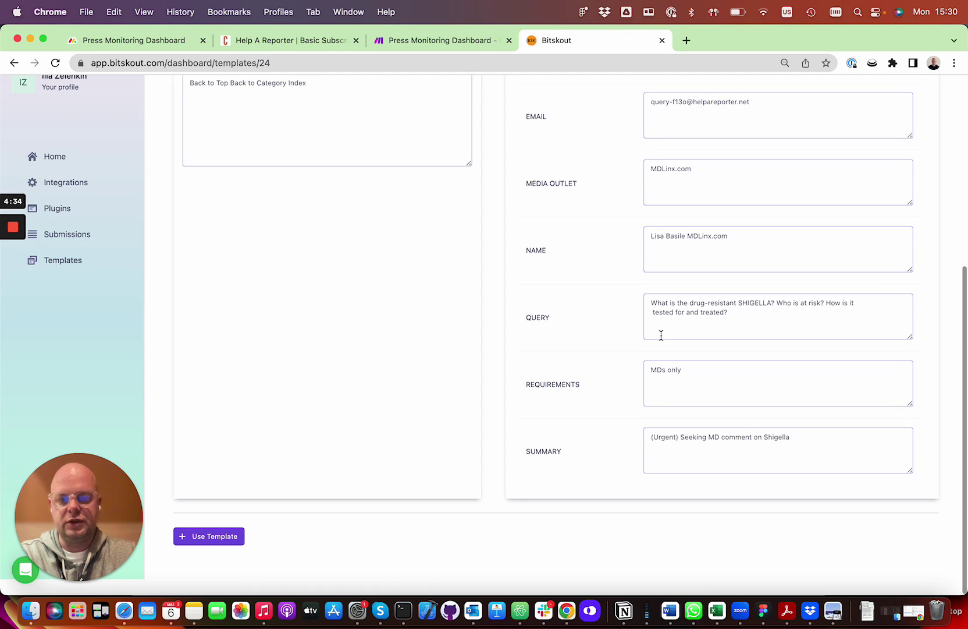
scroll(629, 307, up, 8)
scroll(631, 305, up, 1)
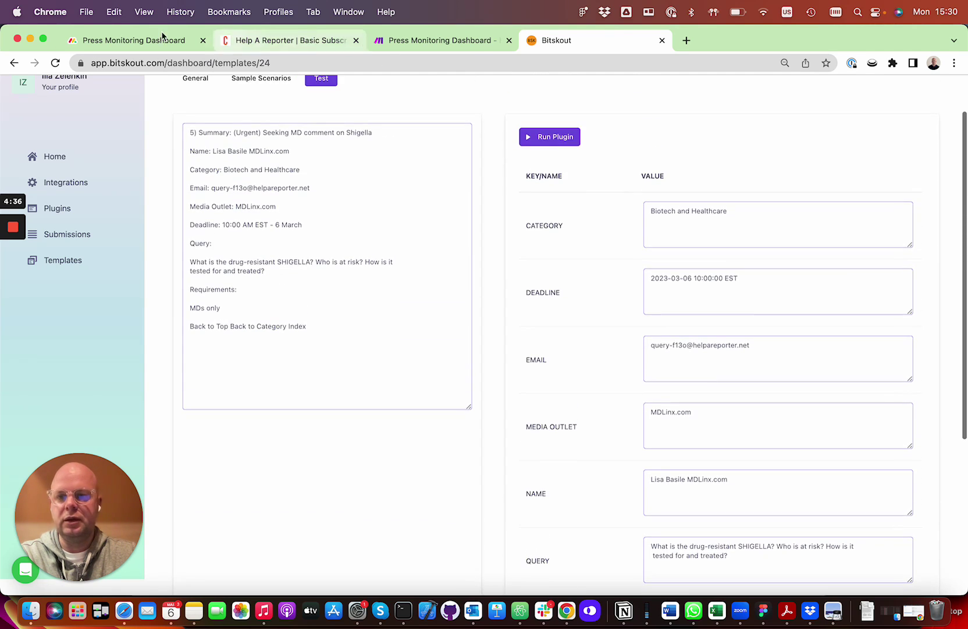
click(397, 40)
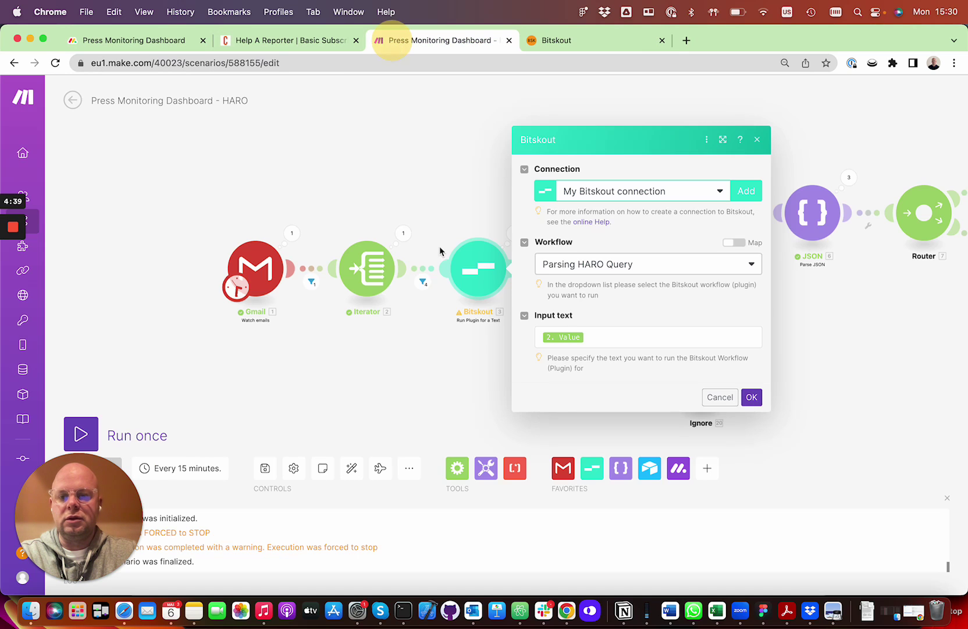
click(455, 167)
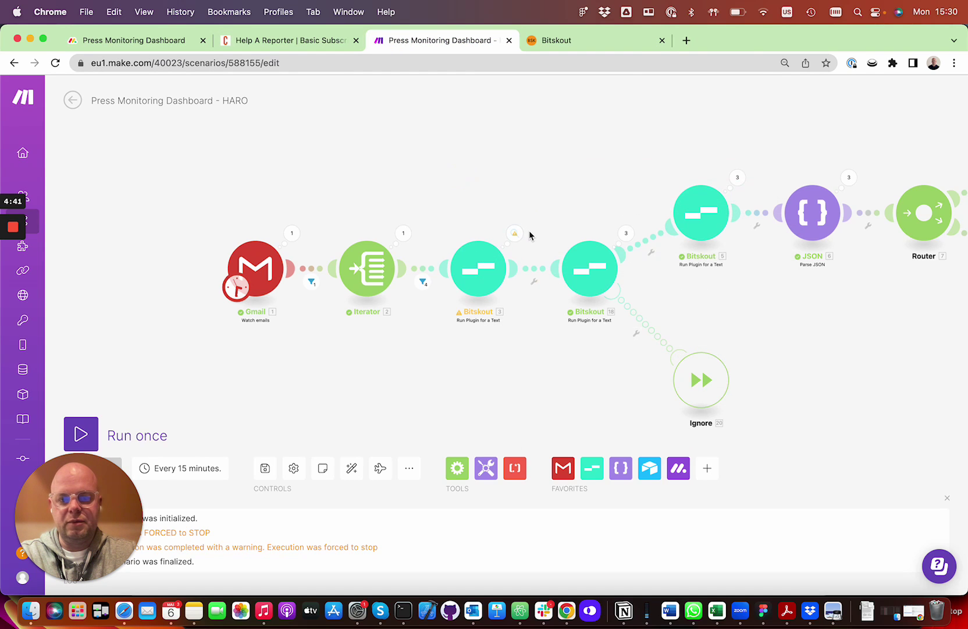
drag(584, 184, 530, 197)
click(527, 261)
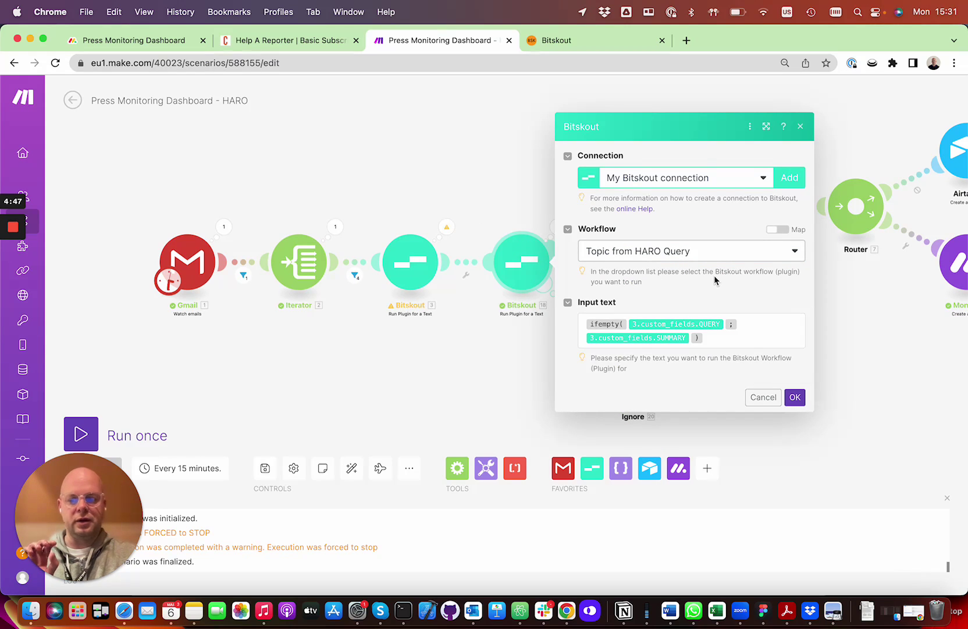
click(509, 160)
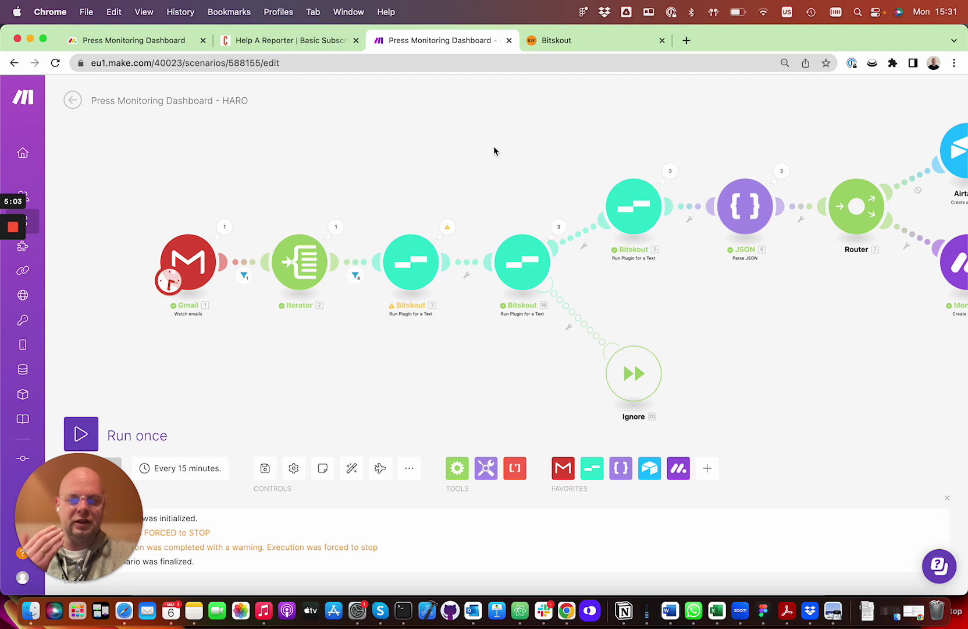
scroll(494, 149, up, 1)
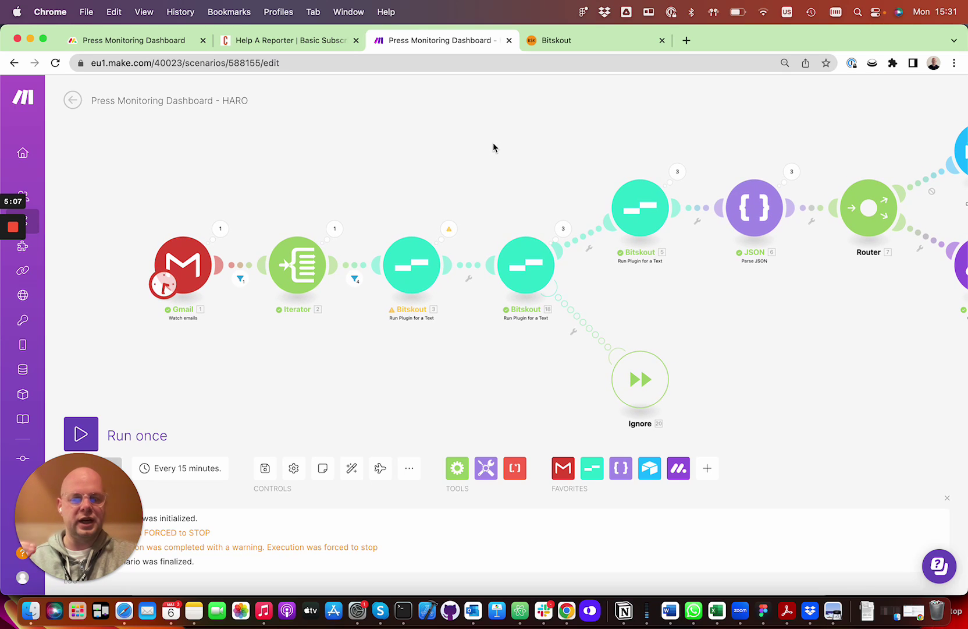
click(554, 40)
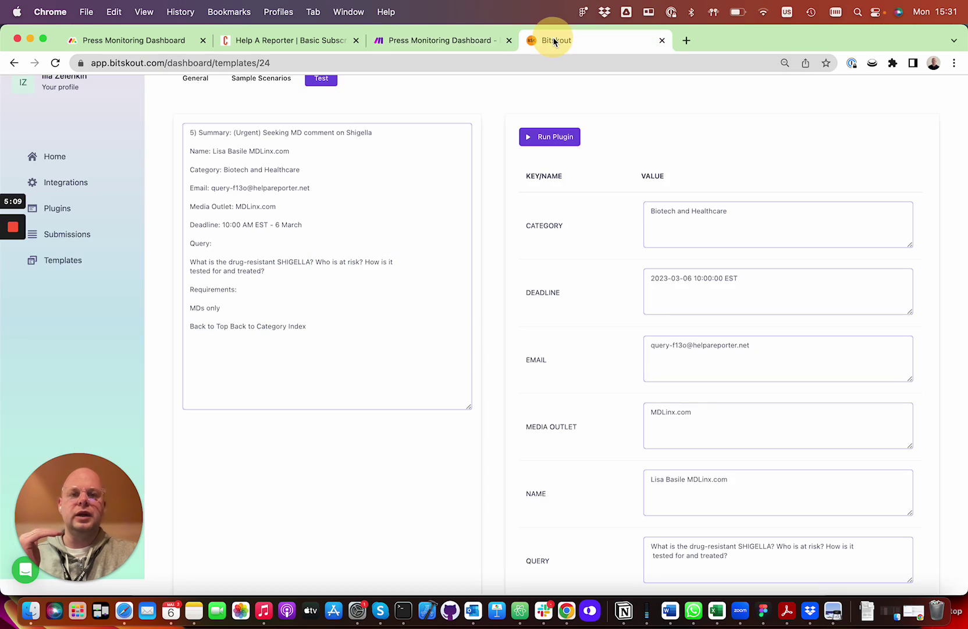
- Create a new Understand → Categorize plugin with its classification source set up manually
scroll(407, 127, up, 2)
click(82, 210)
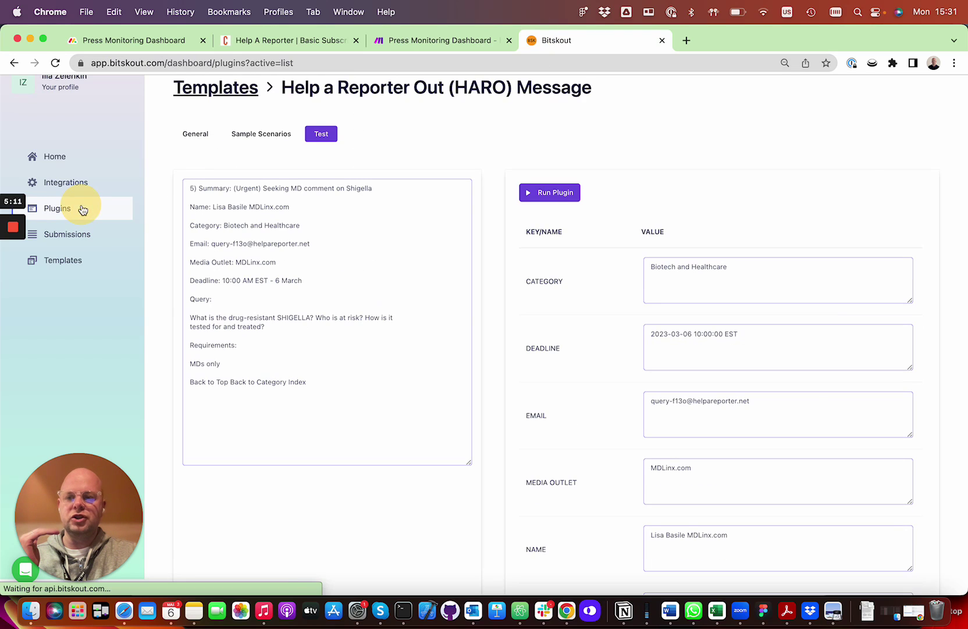
click(219, 162)
click(395, 217)
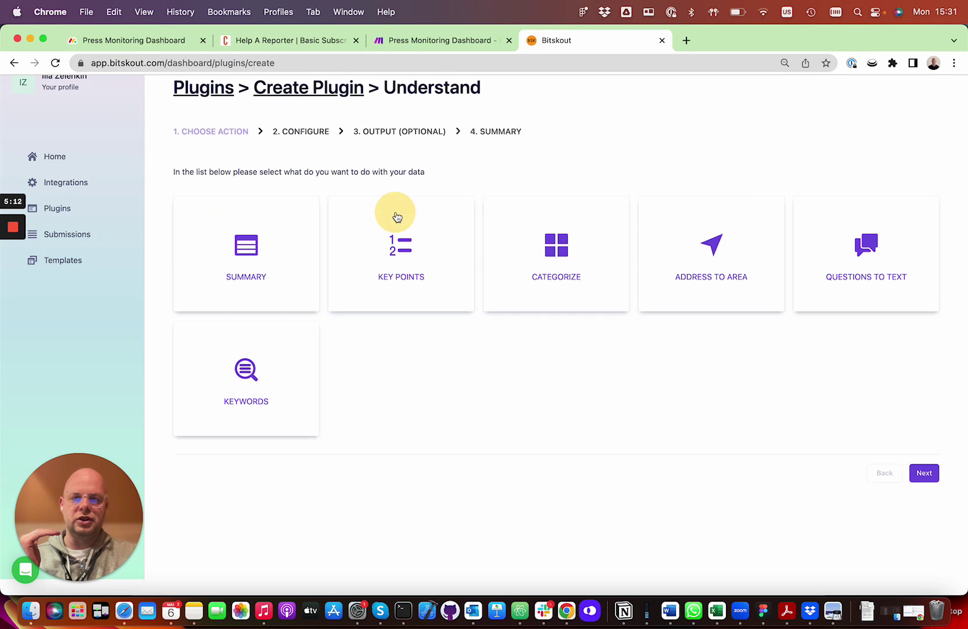
click(542, 242)
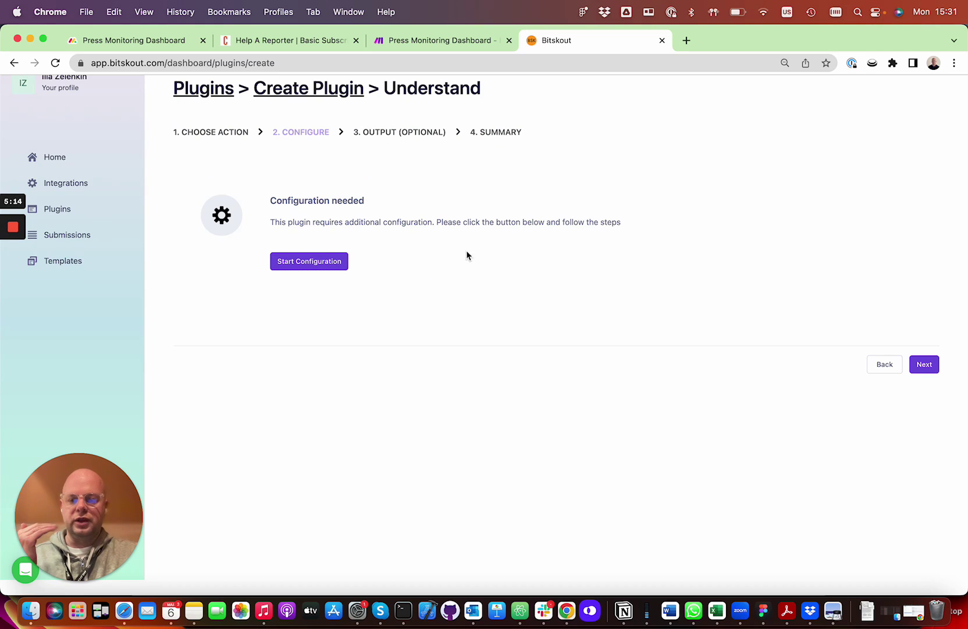
click(313, 260)
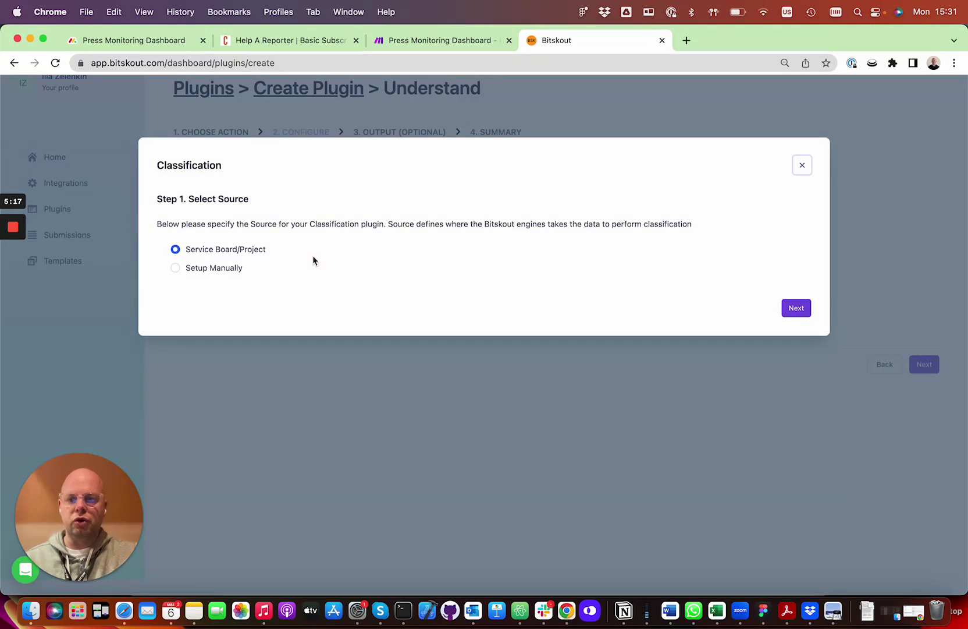
click(241, 272)
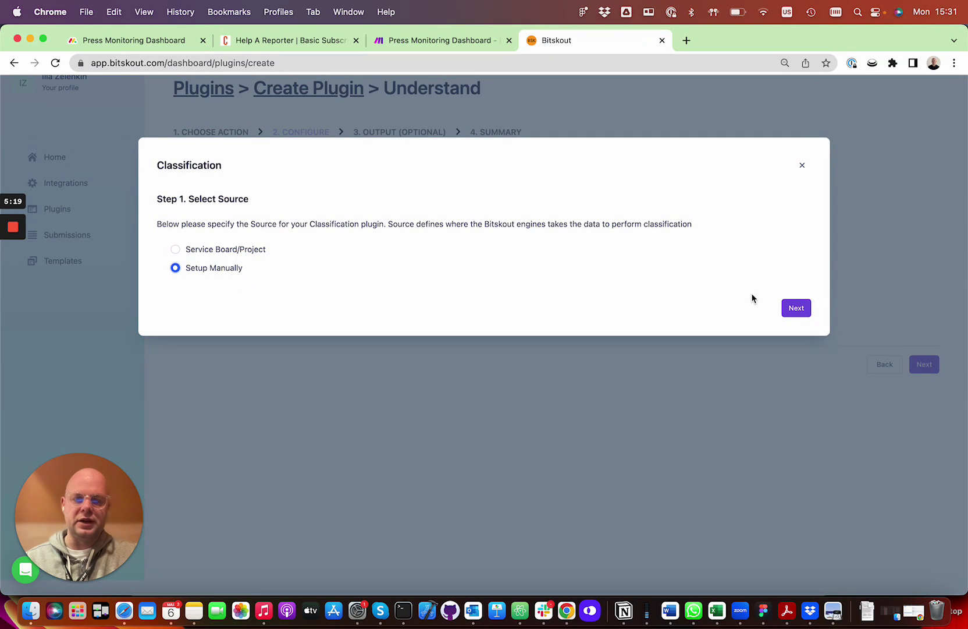
click(796, 307)
- Add an example whose text is the vaginal-health gummy vitamin query copied from the Outlook email
click(303, 457)
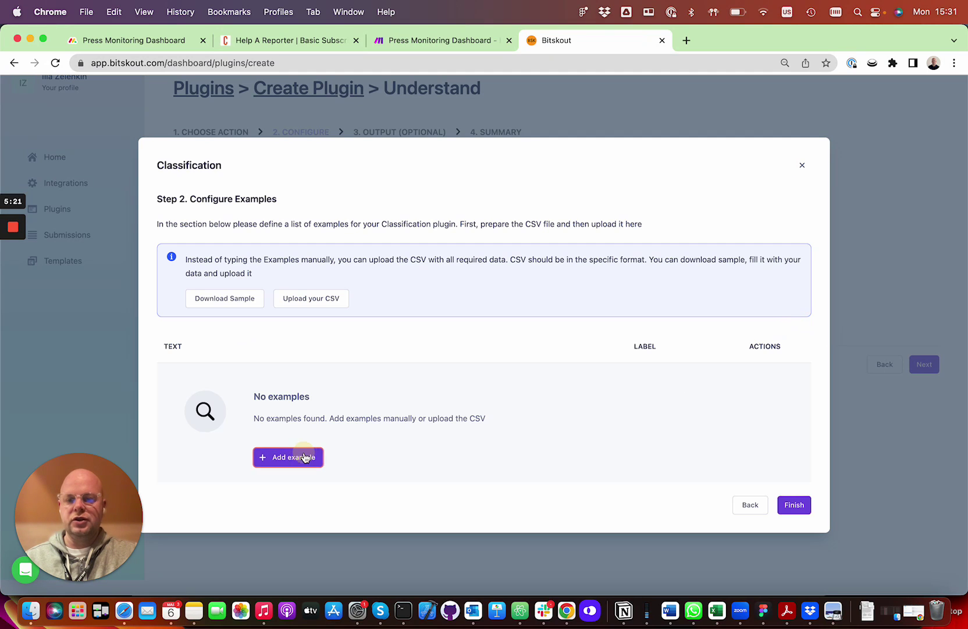
click(407, 230)
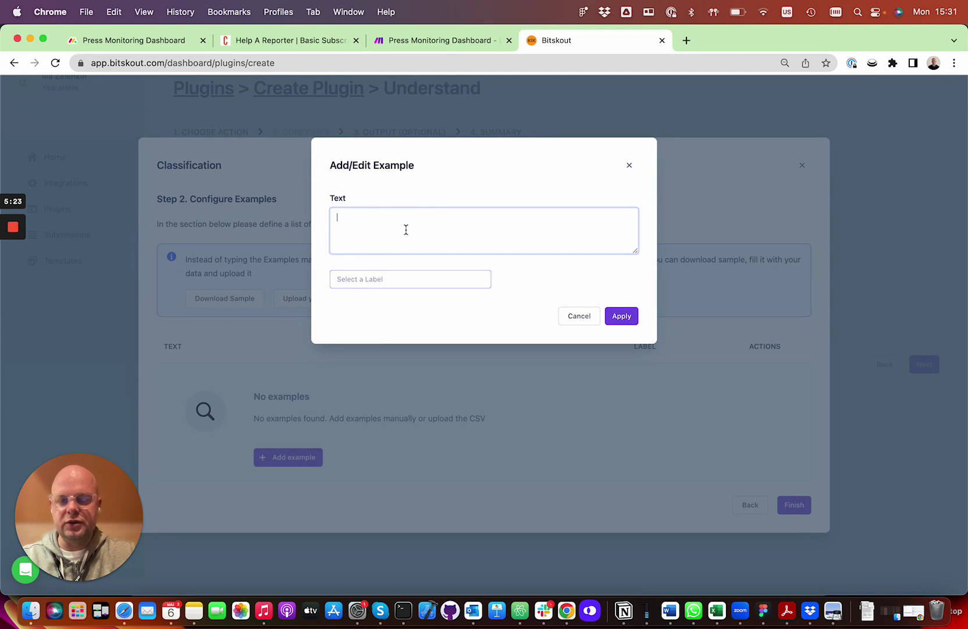
key(super+Tab)
scroll(283, 320, down, 3)
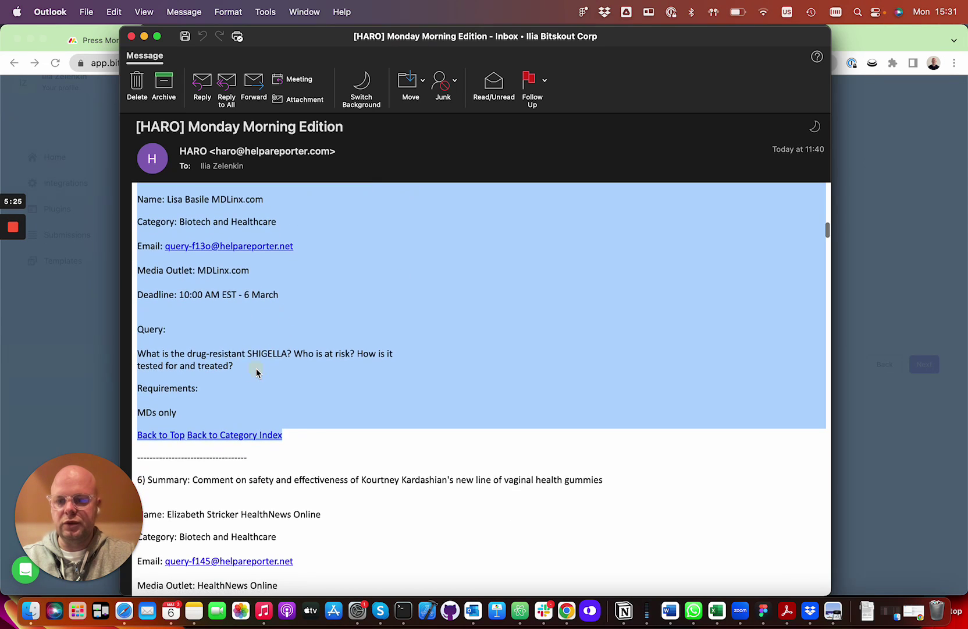
click(256, 369)
scroll(256, 373, down, 5)
scroll(255, 369, down, 4)
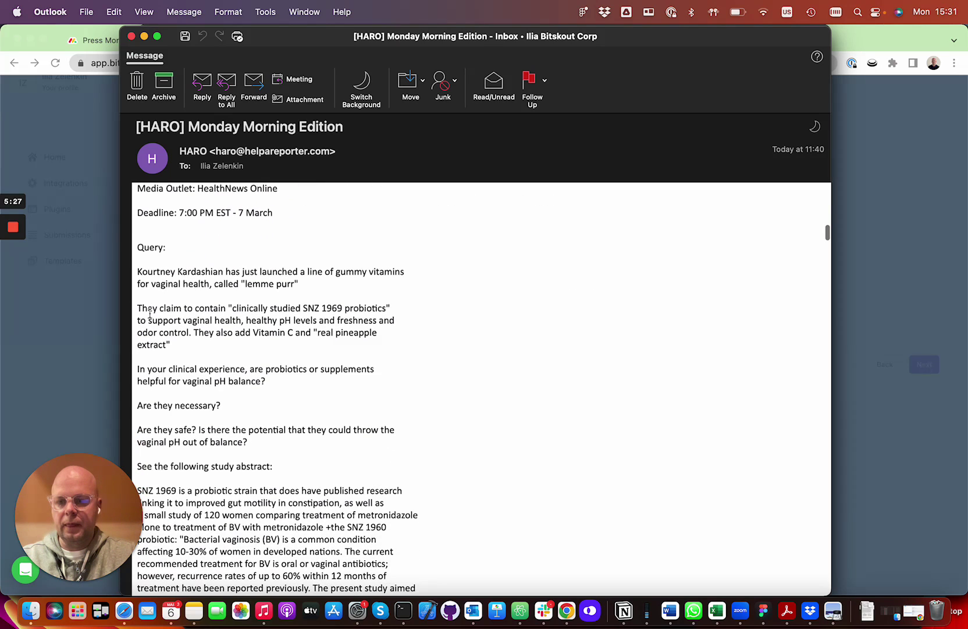
drag(139, 270, 408, 443)
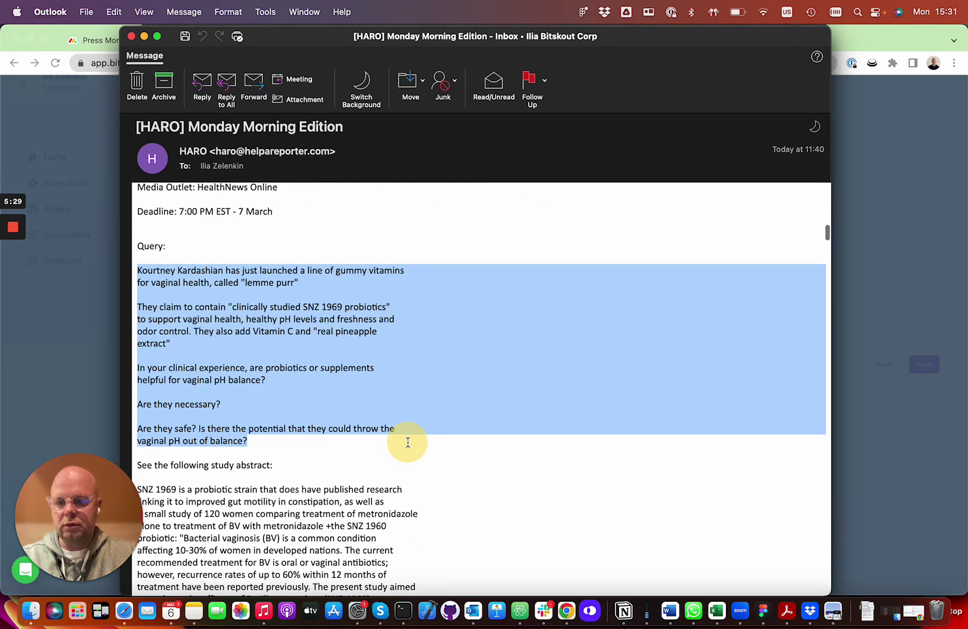
key(super+c)
key(super+Tab)
key(super+v)
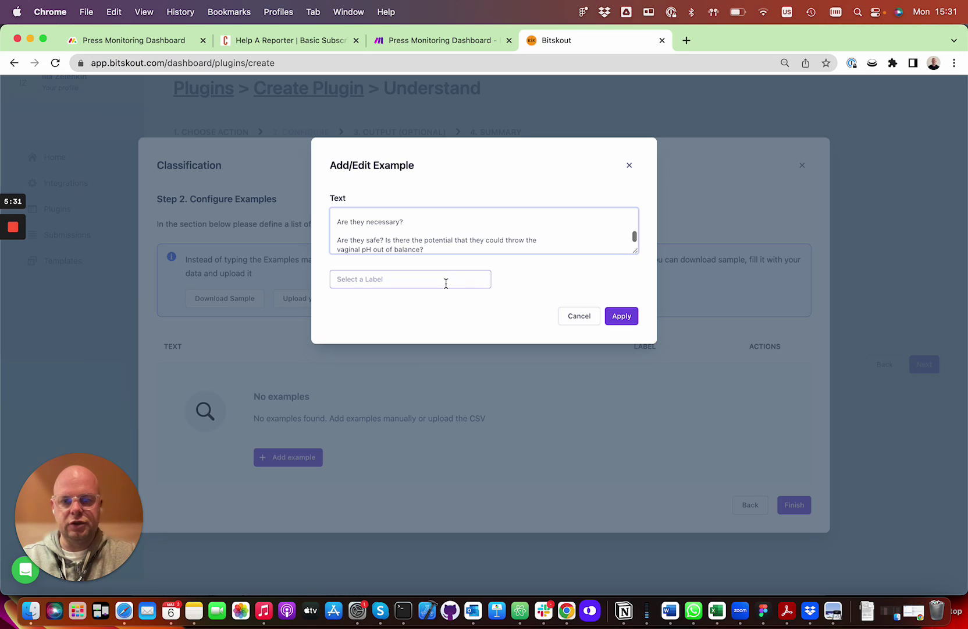
- Label the example 'kardashians' and apply it
click(446, 281)
text(kr)
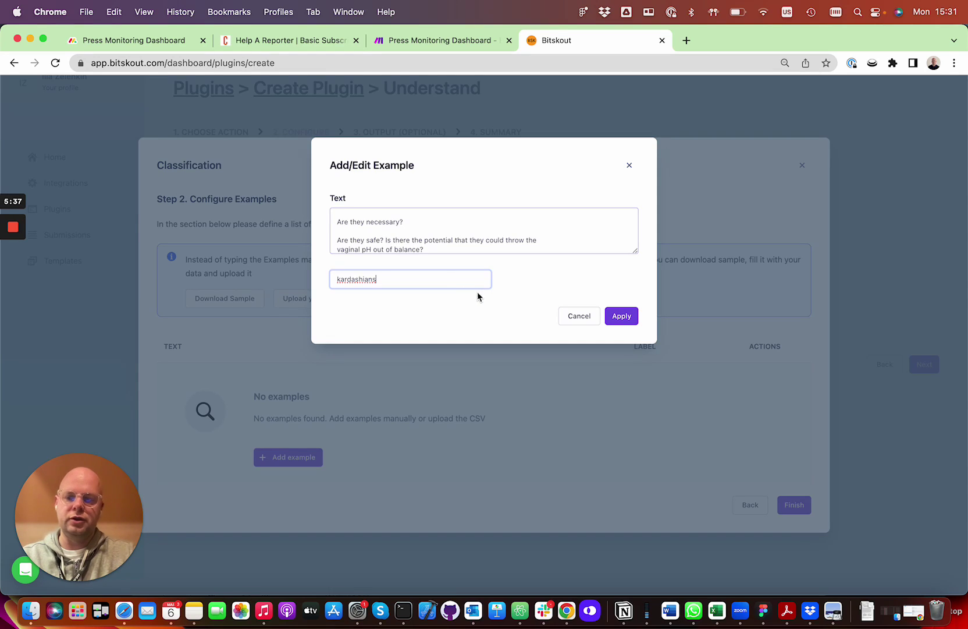
click(620, 316)
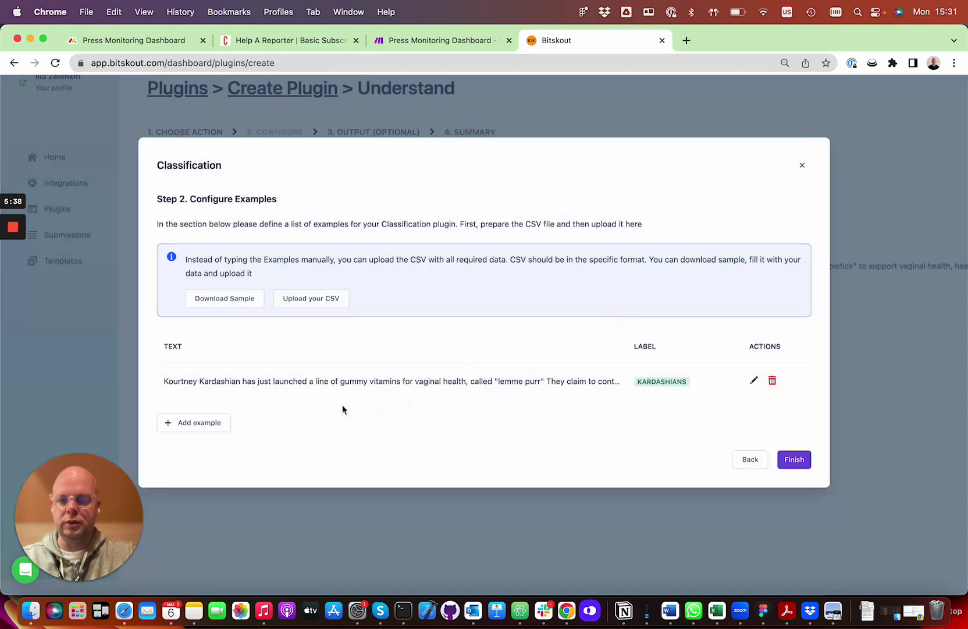
- Add the HARO cardiologists and cardiothoracic surgeons query as a second example labelled 'cardiology'
click(199, 424)
key(super+Tab)
scroll(351, 342, down, 20)
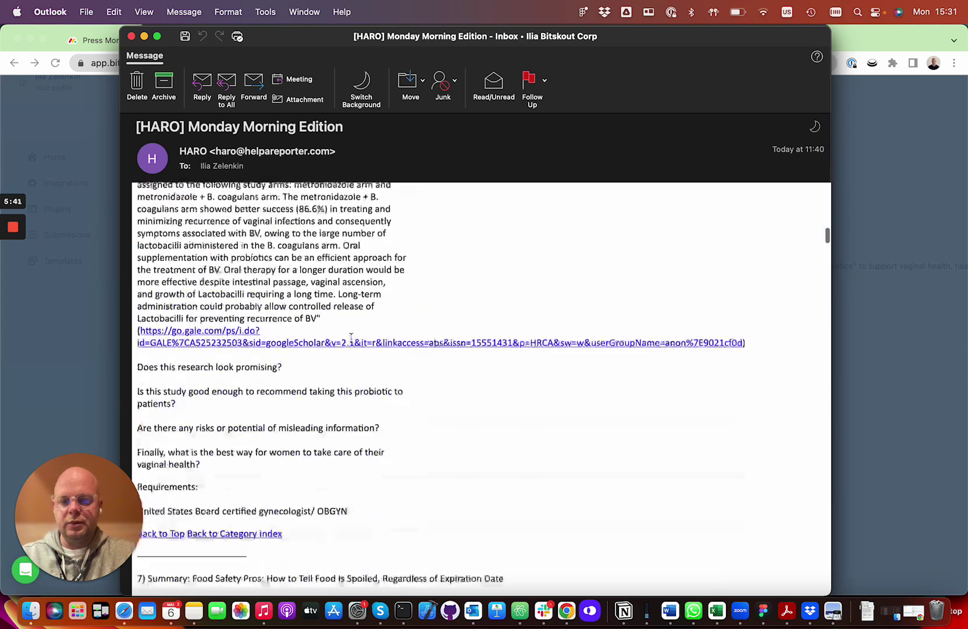
scroll(351, 337, down, 15)
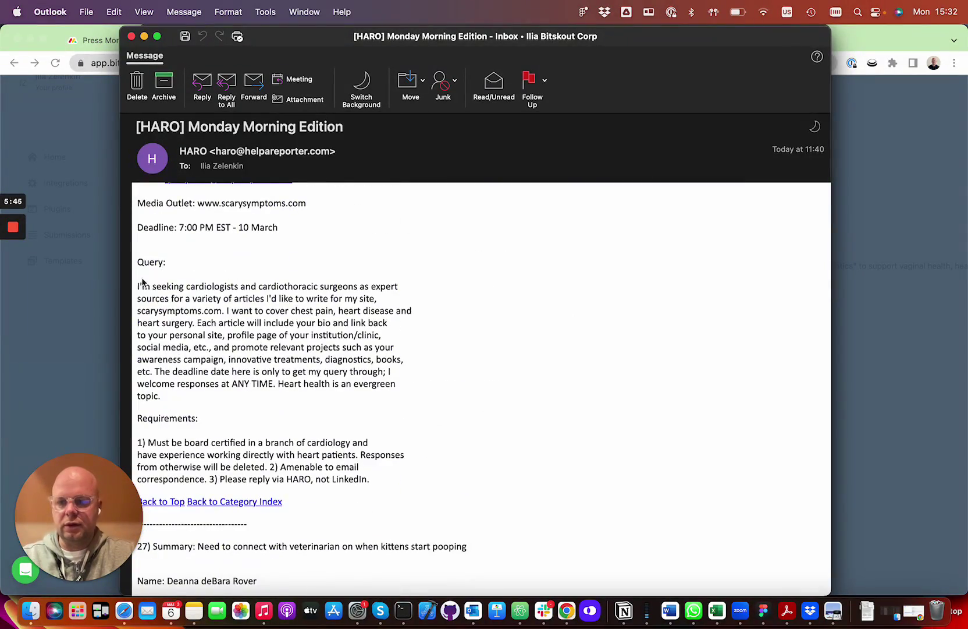
drag(137, 285, 258, 398)
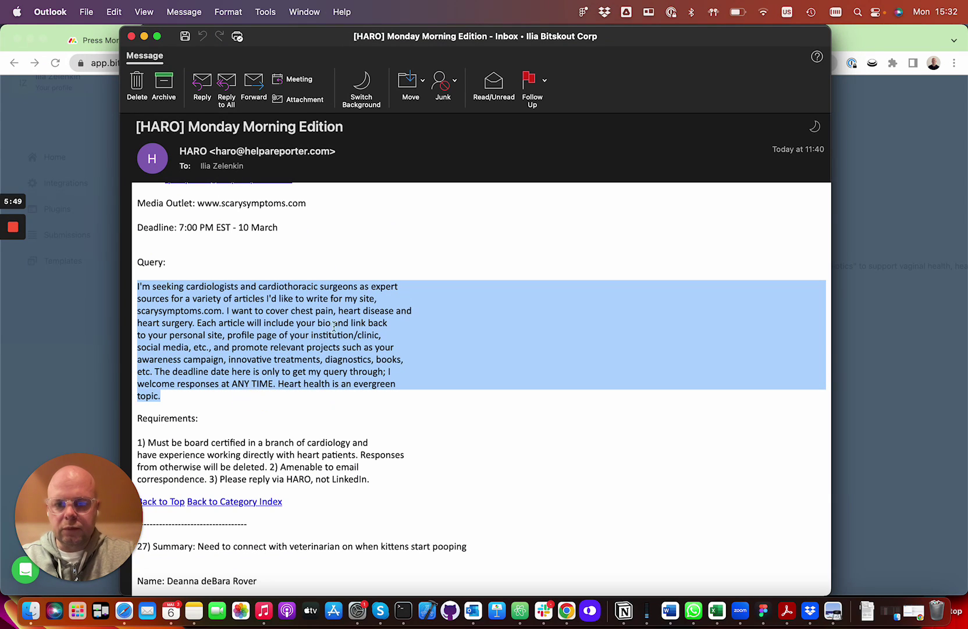
key(super+Tab)
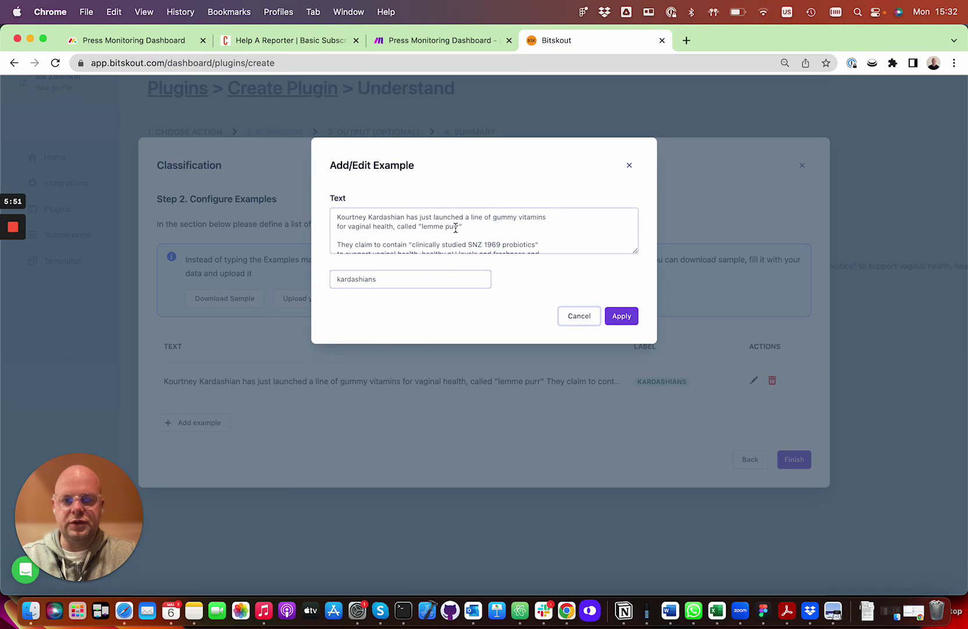
key(super+a)
key(super+v)
drag(397, 279, 319, 281)
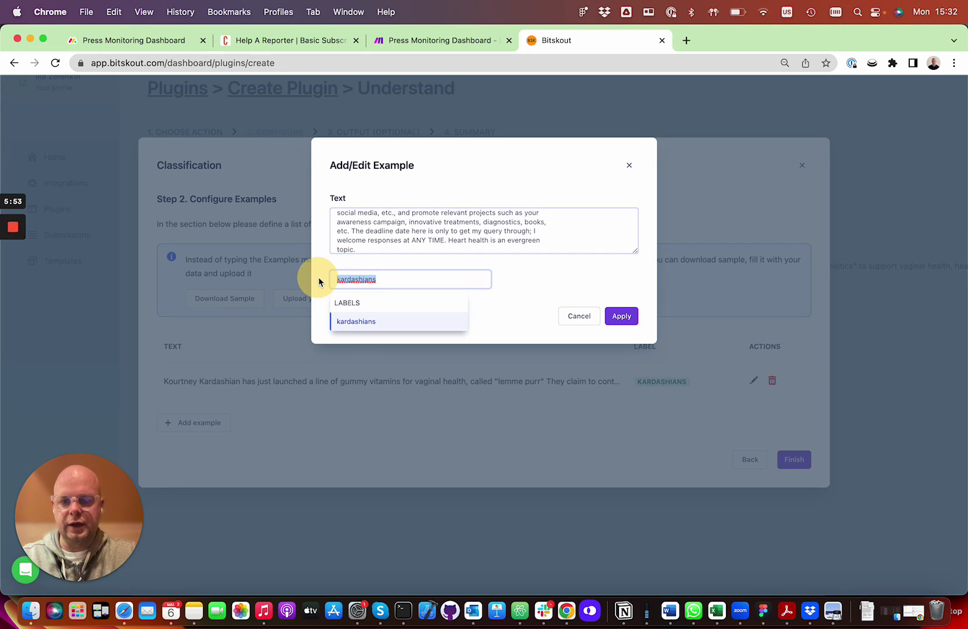
text(cardiology)
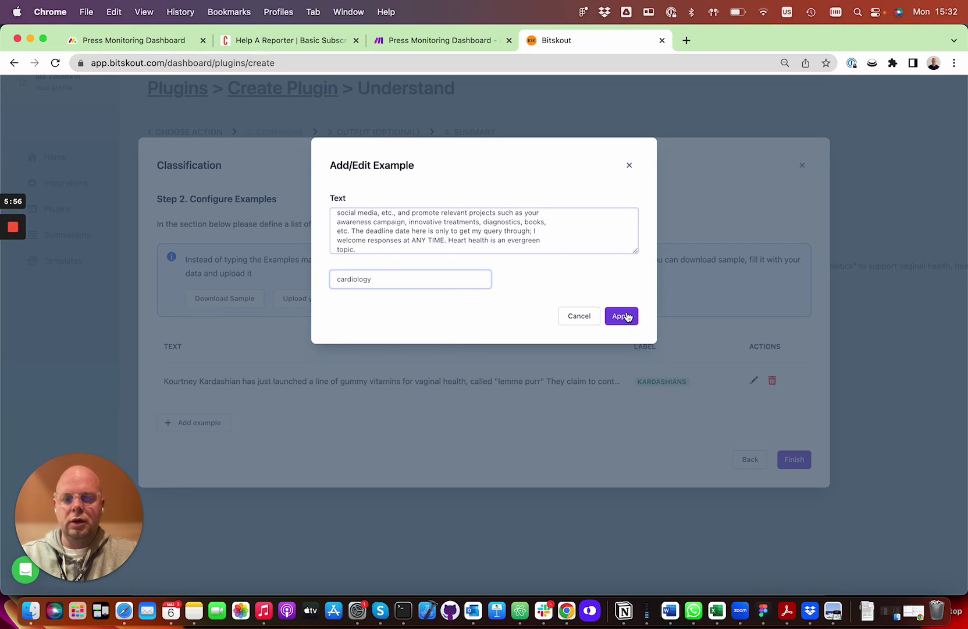
click(623, 316)
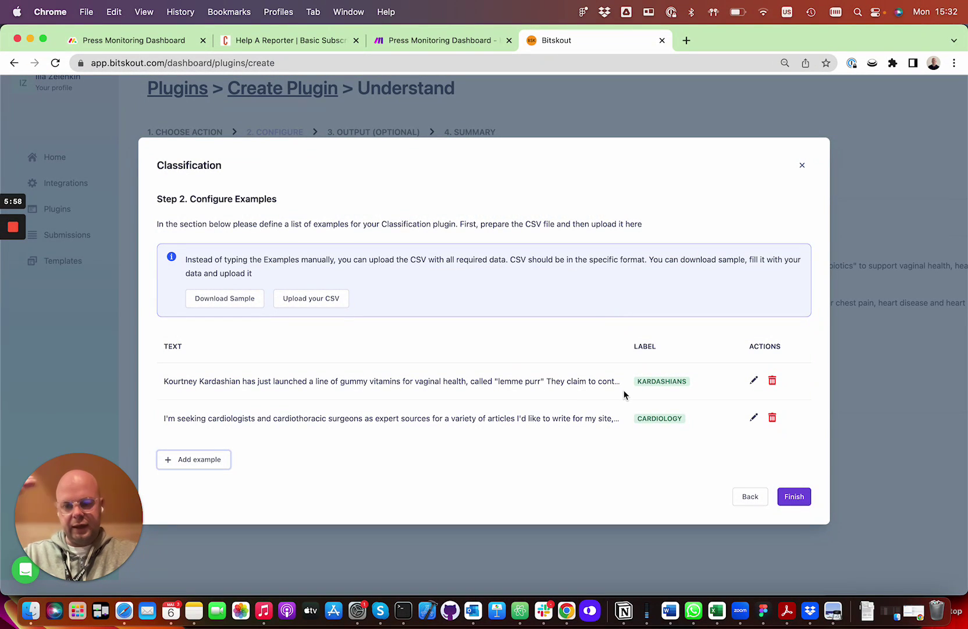
- Finish the classification examples and choose Make (Integromat) as the plugin's target tool
click(804, 501)
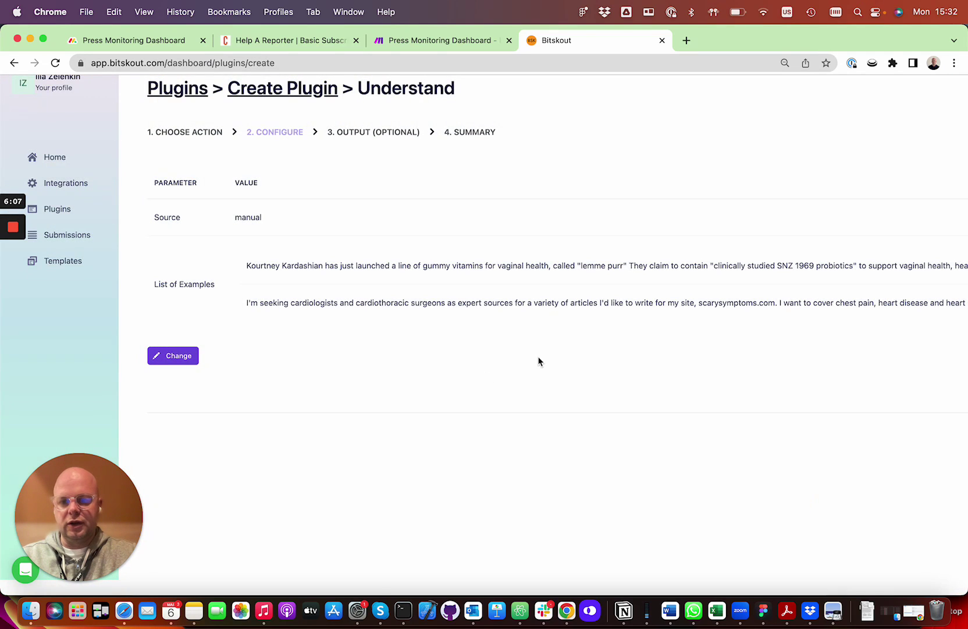
scroll(539, 361, right, 10)
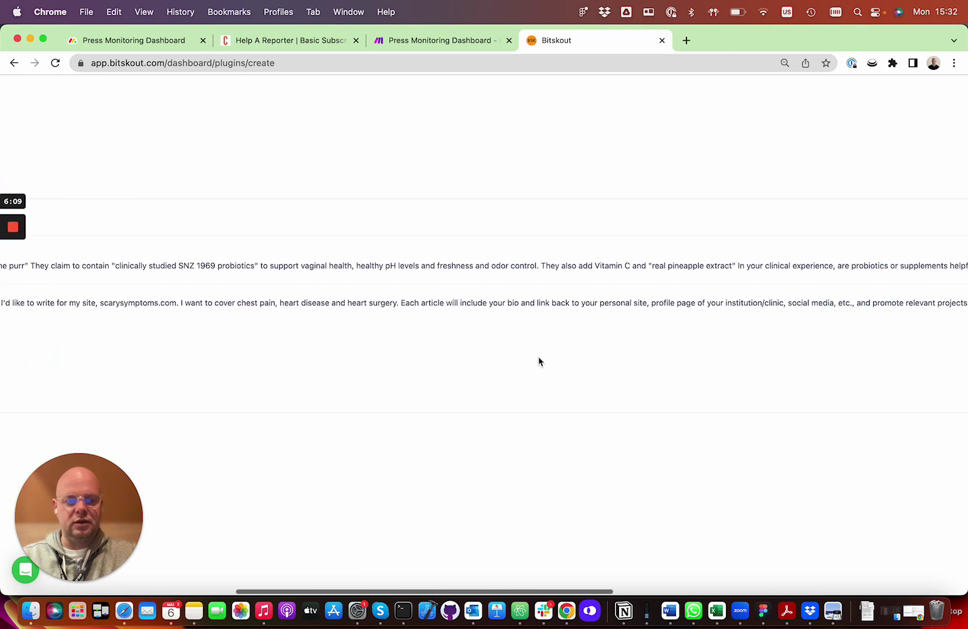
scroll(539, 361, right, 5)
click(929, 433)
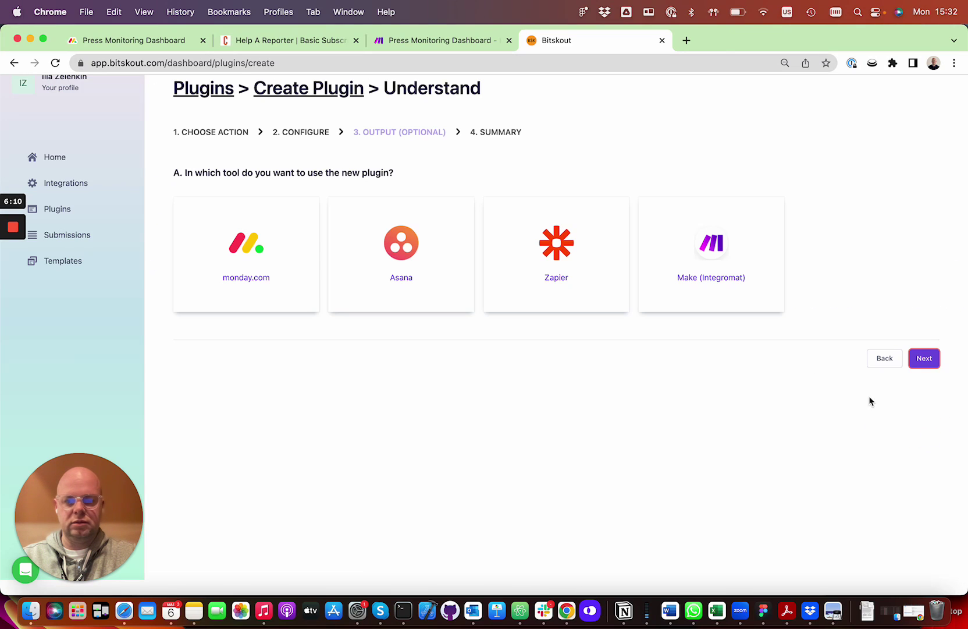
click(644, 282)
scroll(917, 515, down, 3)
click(926, 504)
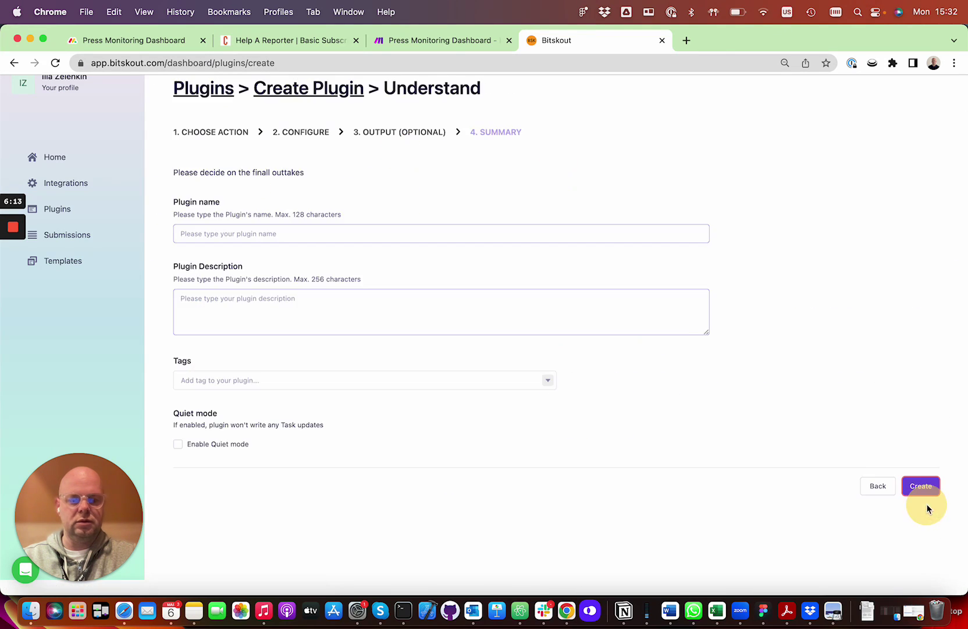
- Name the plugin 'HARO TOPIC 2' and create it
click(444, 228)
text(HARO TOPIC 2)
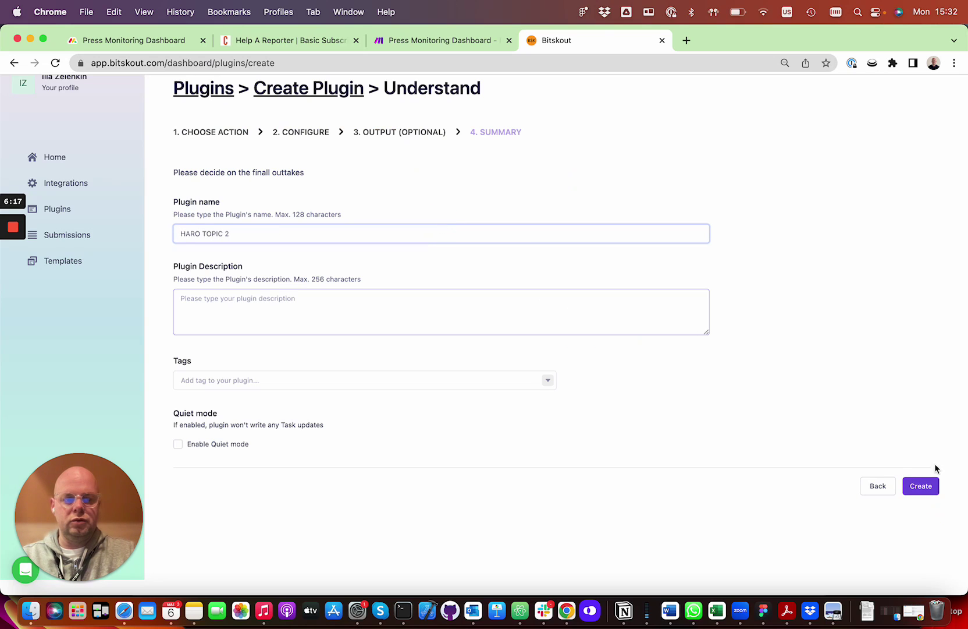
click(921, 485)
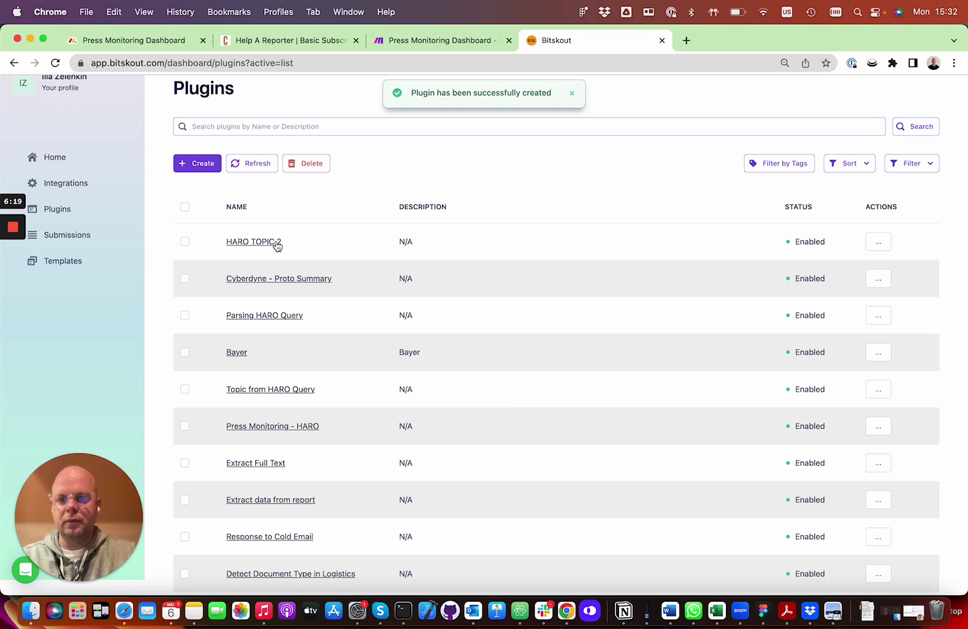
- Paste the CD query from the HARO email into HARO TOPIC 2's test box
click(277, 244)
click(432, 134)
click(371, 210)
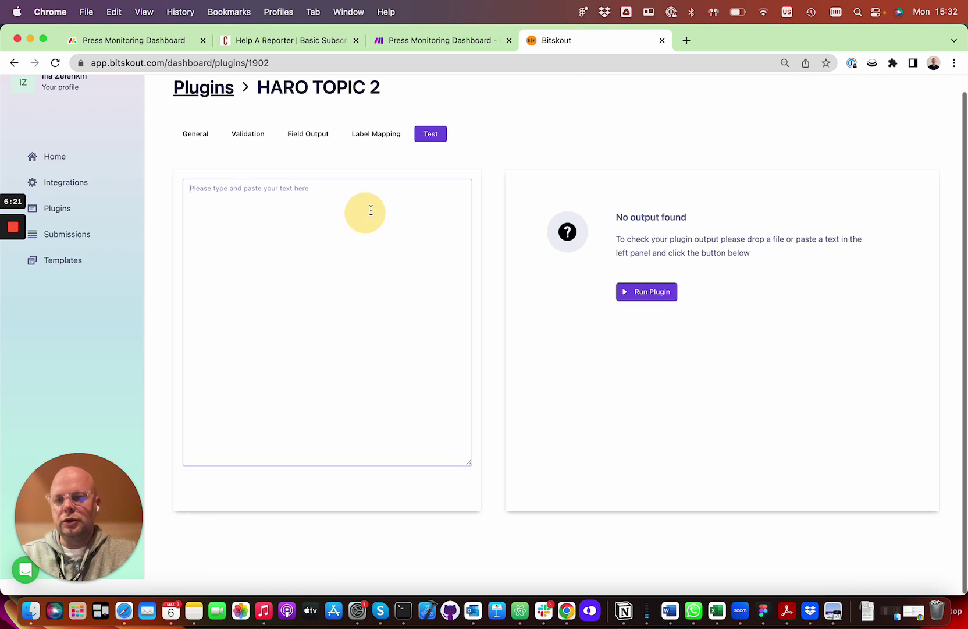
key(super+Tab)
scroll(388, 296, down, 10)
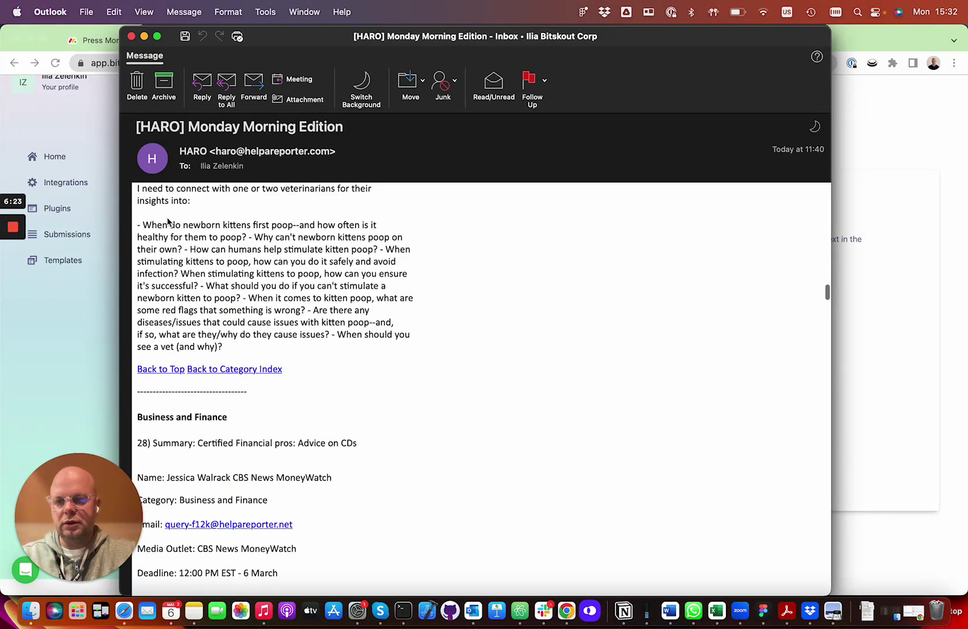
scroll(168, 220, down, 12)
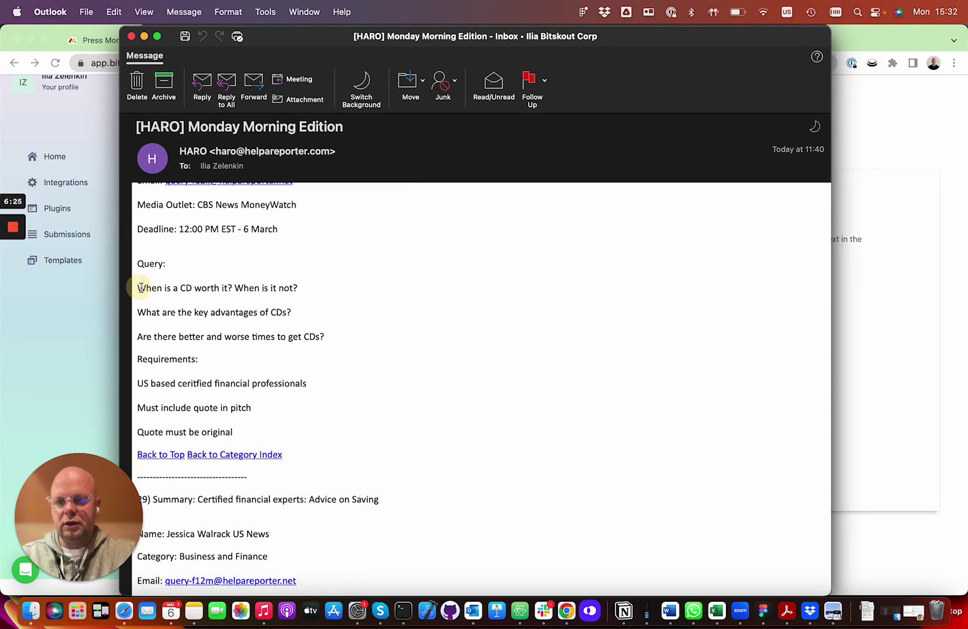
drag(140, 287, 396, 421)
key(super+c)
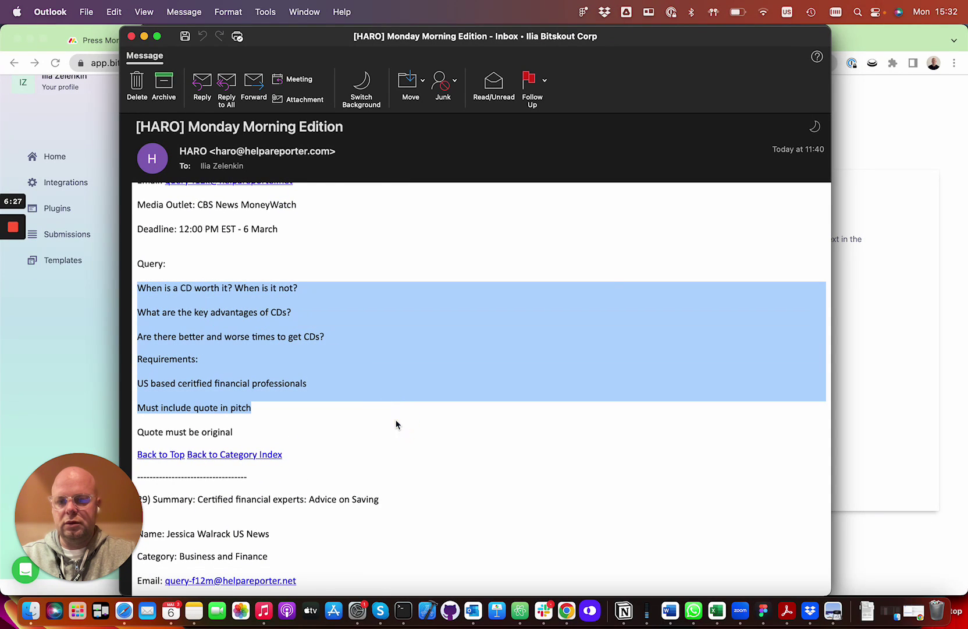
key(super+Tab)
click(392, 332)
key(super+v)
- Run the plugin test on the CD query and view its validation settings
click(663, 299)
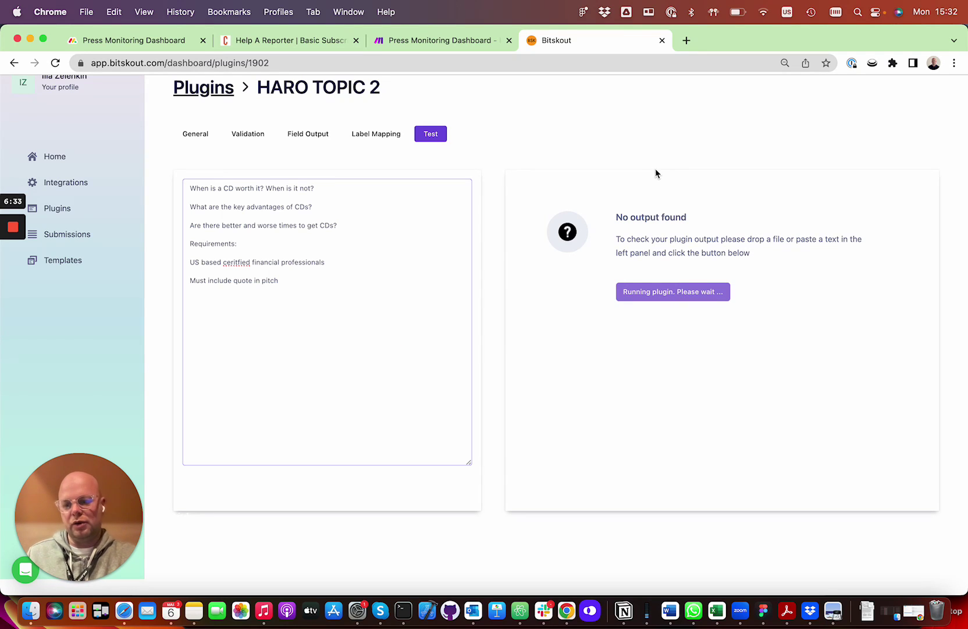
click(686, 268)
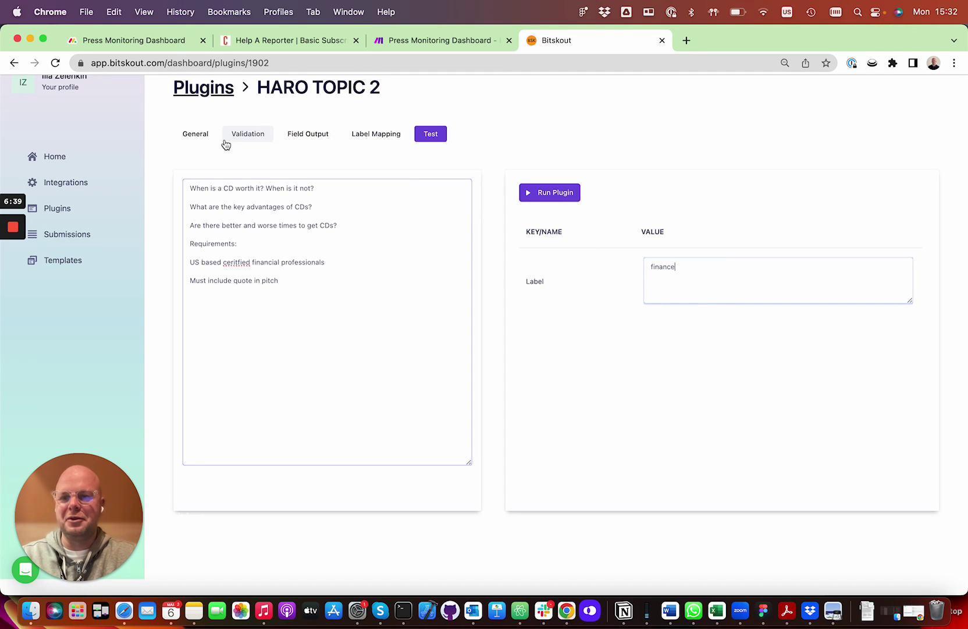
click(249, 137)
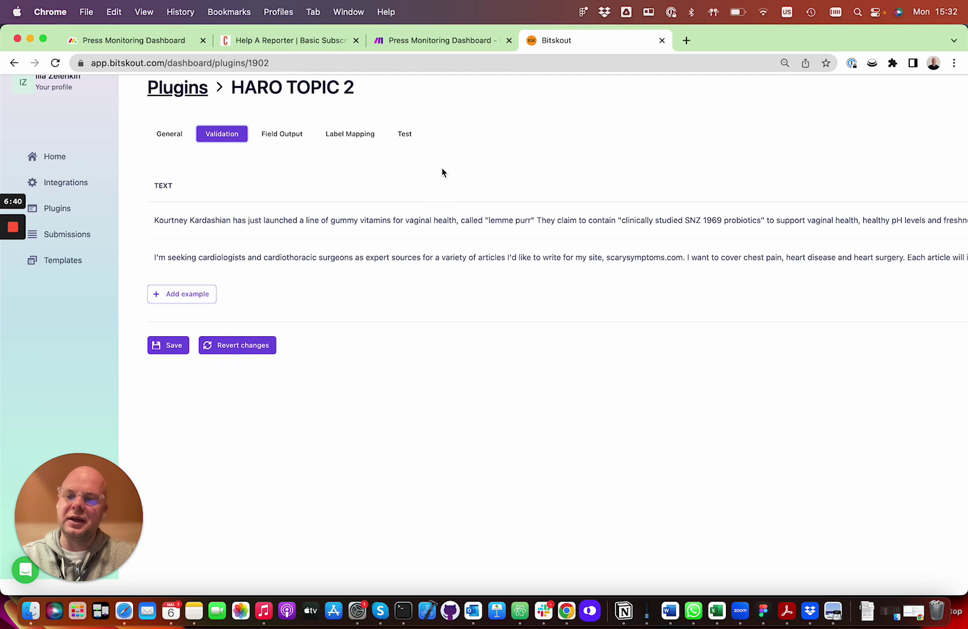
- Glance at the Make scenario, then return to Bitskout's list of all plugins
click(431, 41)
click(620, 42)
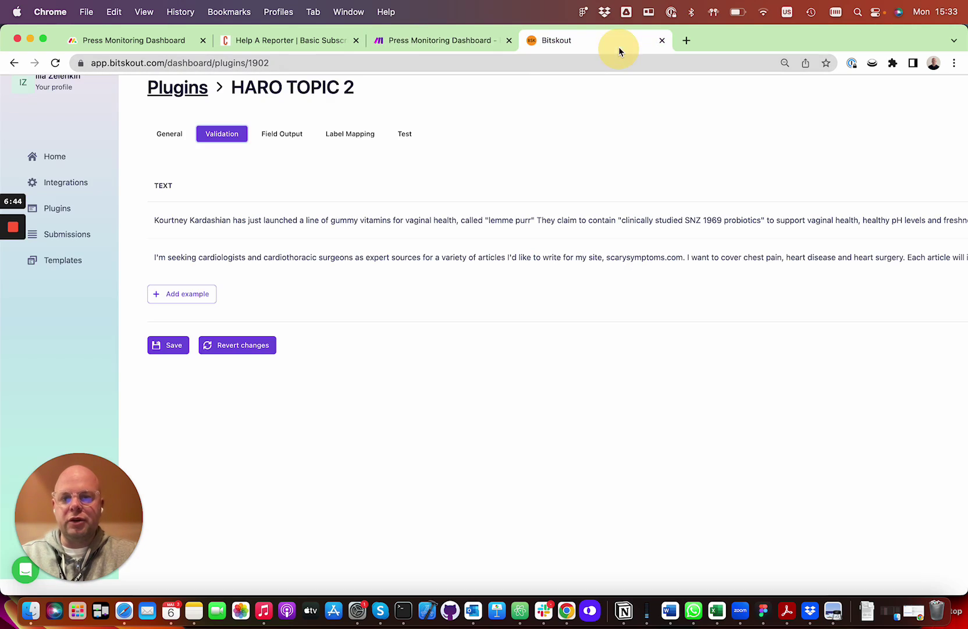
click(82, 208)
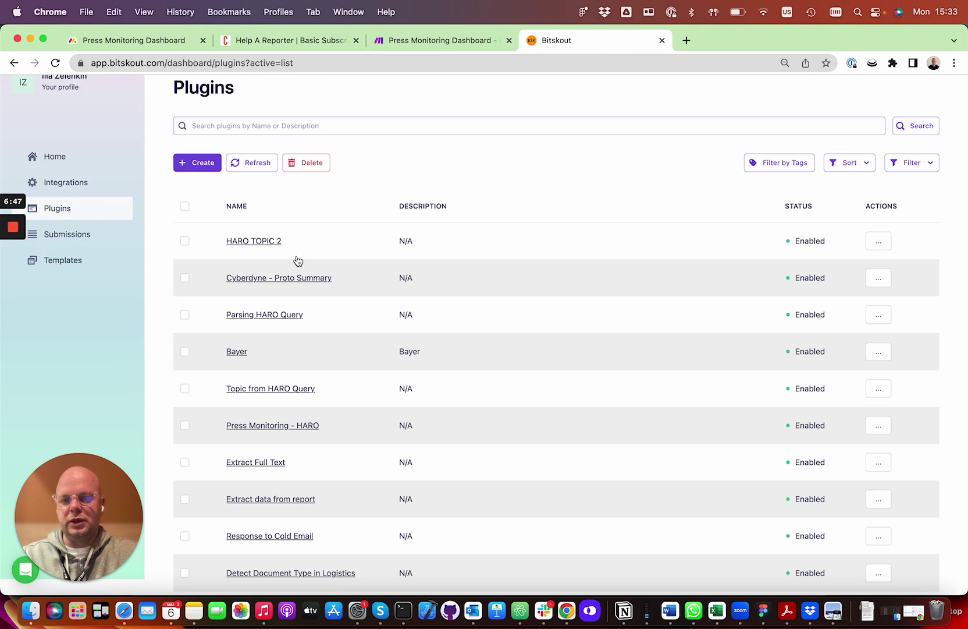
- Open Topic from HARO Query's validation examples and scroll to their LABEL column
scroll(308, 291, down, 1)
click(291, 352)
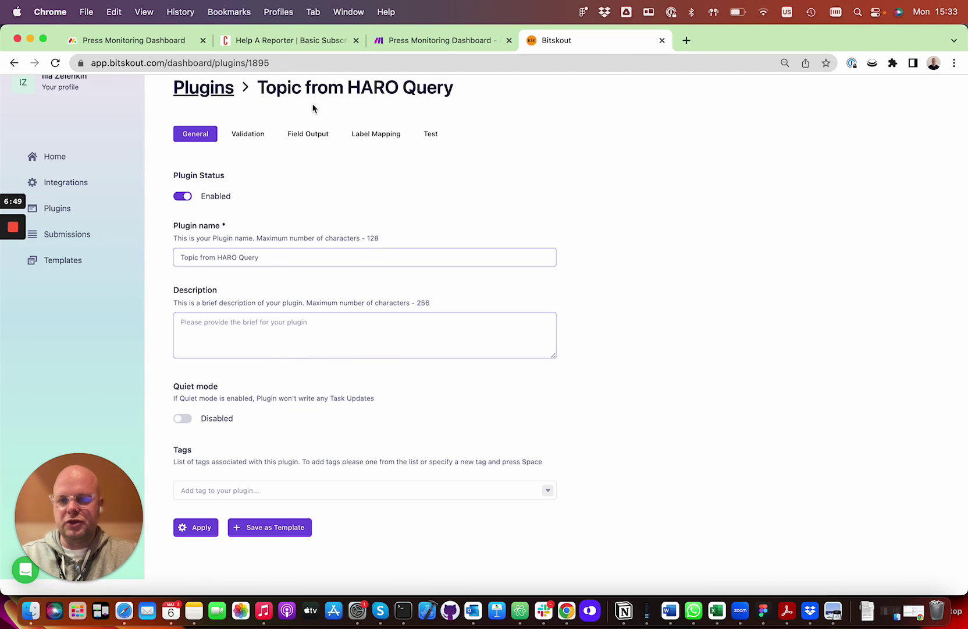
click(428, 134)
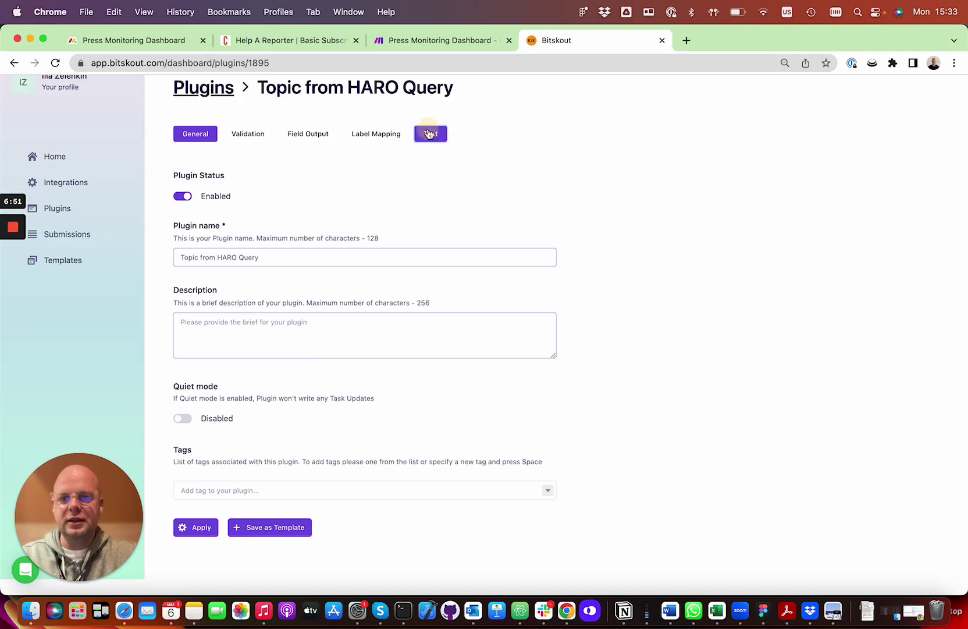
click(249, 135)
scroll(449, 253, right, 15)
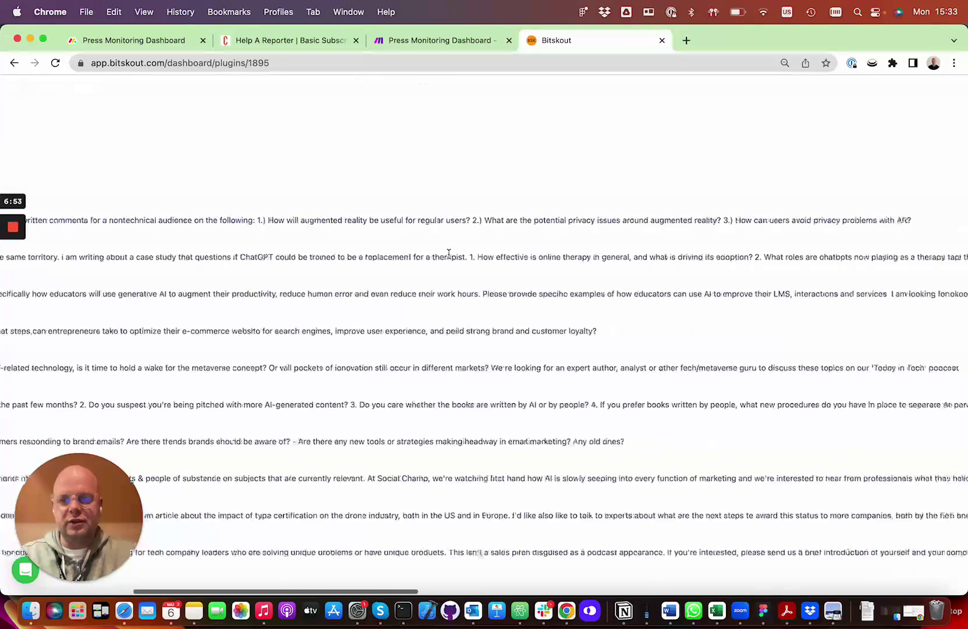
scroll(448, 253, right, 10)
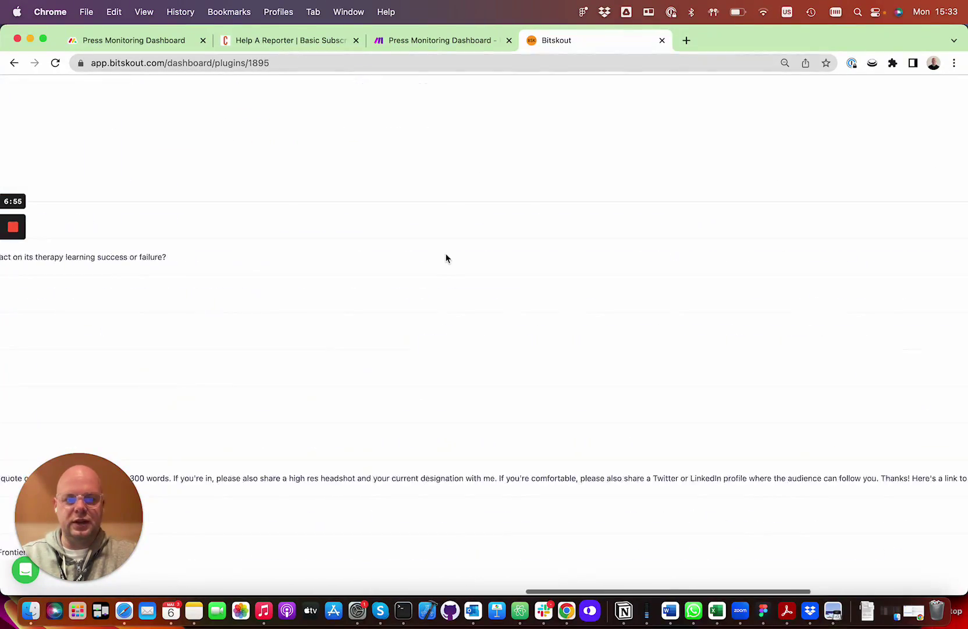
scroll(846, 234, down, 3)
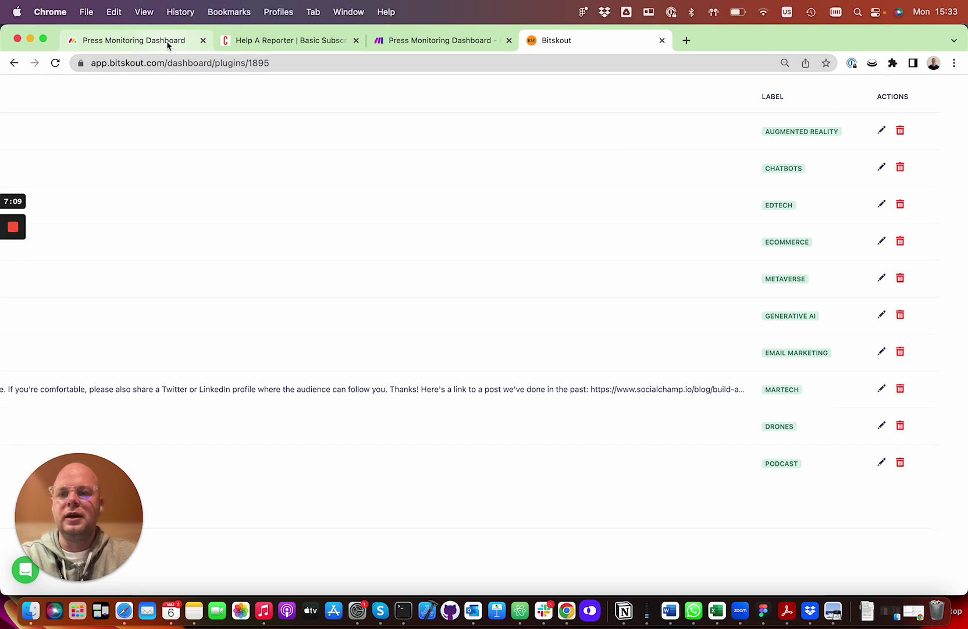
- Inspect the plugins used by Bitskout modules 18 and 5, then return to the monday.com charts
click(416, 42)
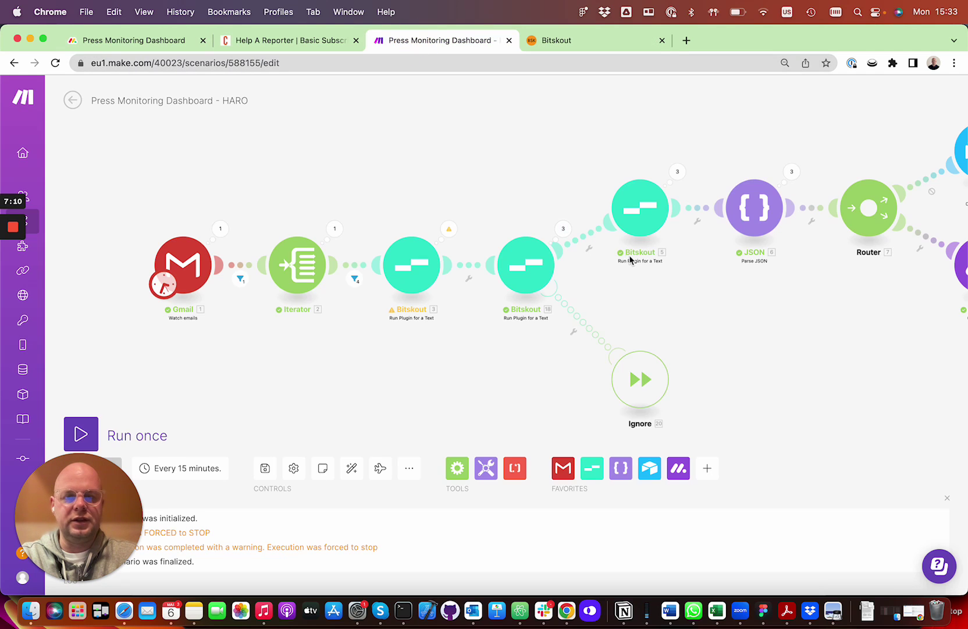
click(528, 265)
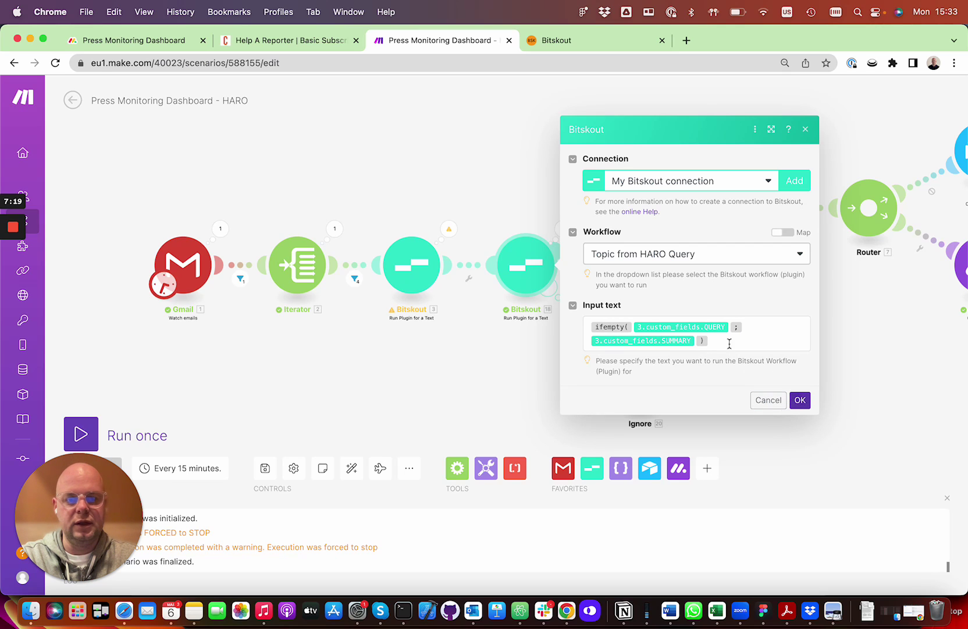
click(799, 400)
click(686, 337)
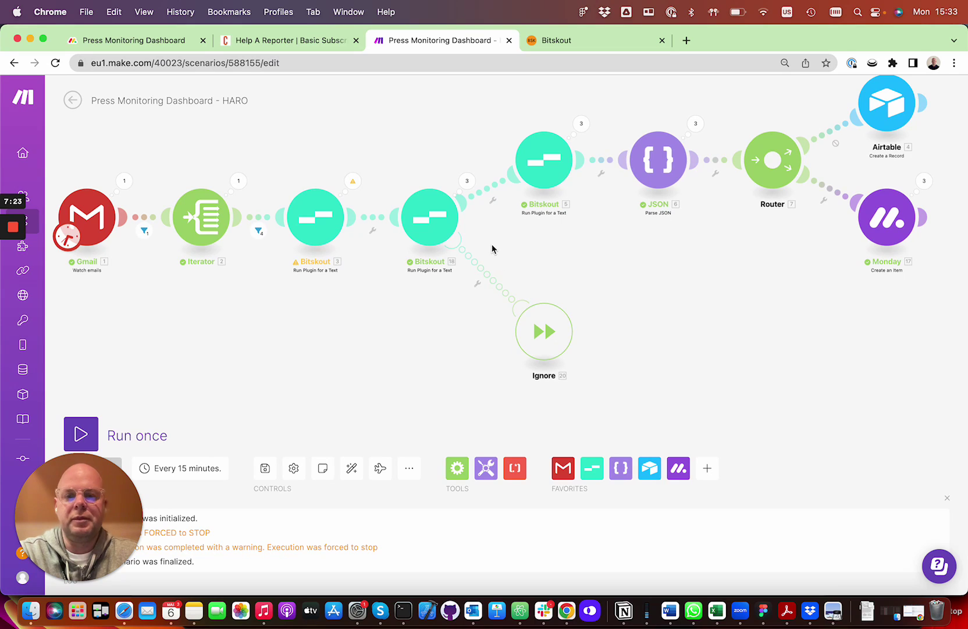
drag(499, 241, 478, 266)
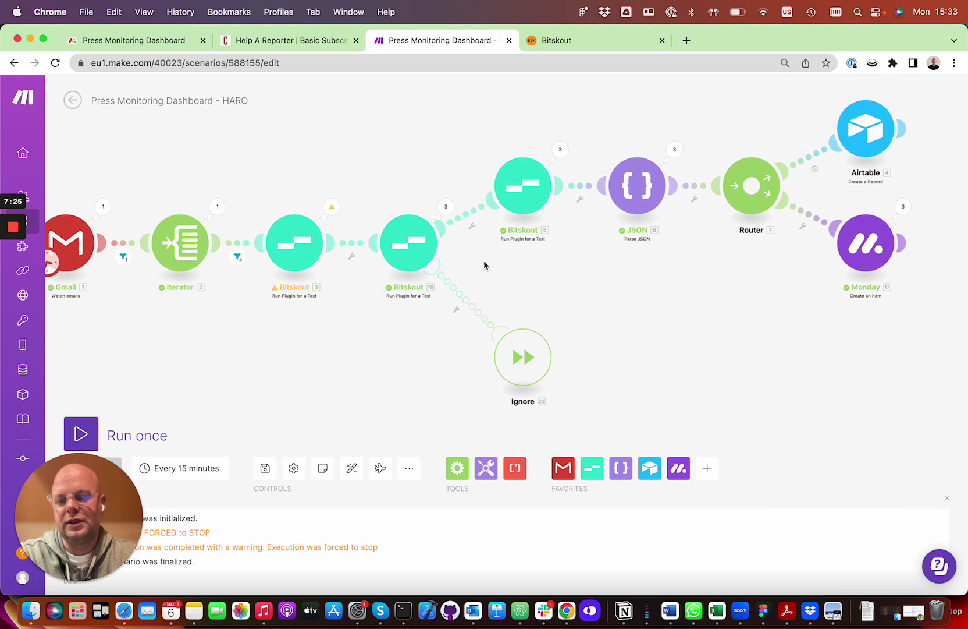
click(522, 189)
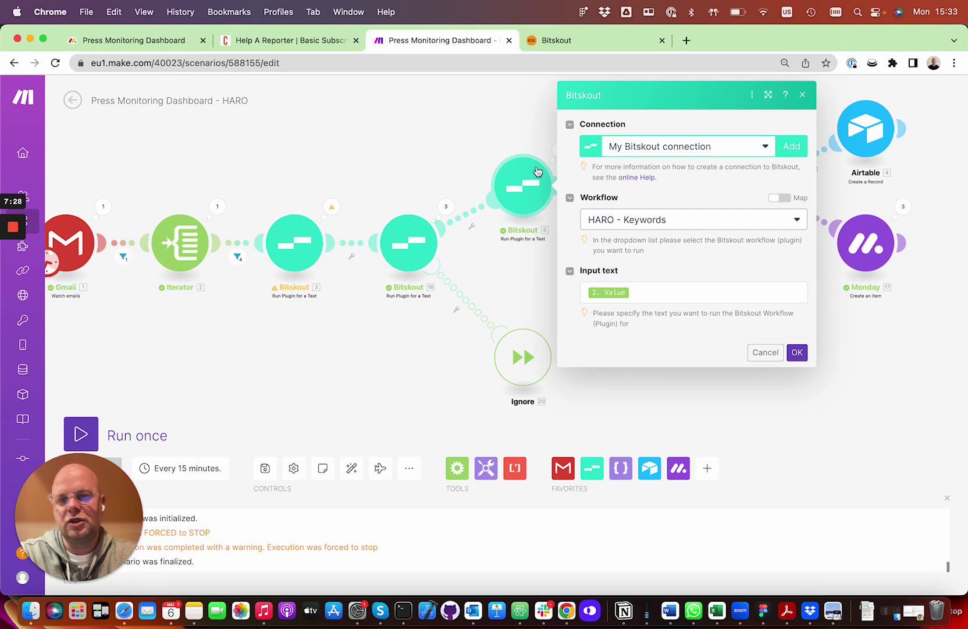
click(165, 44)
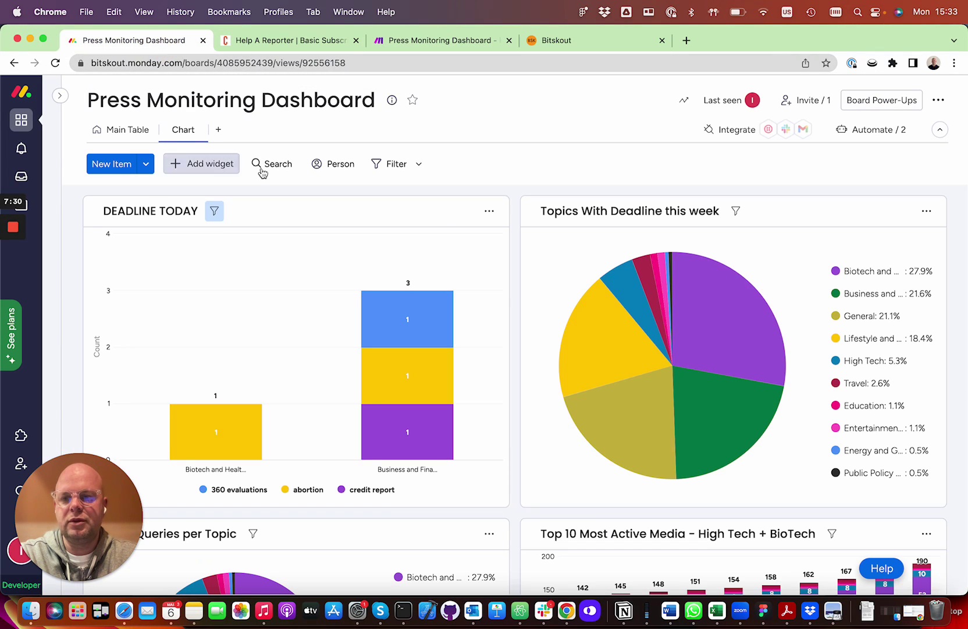
- Refresh the keyword word cloud widget so it shows the latest keywords, led by health
scroll(442, 229, down, 15)
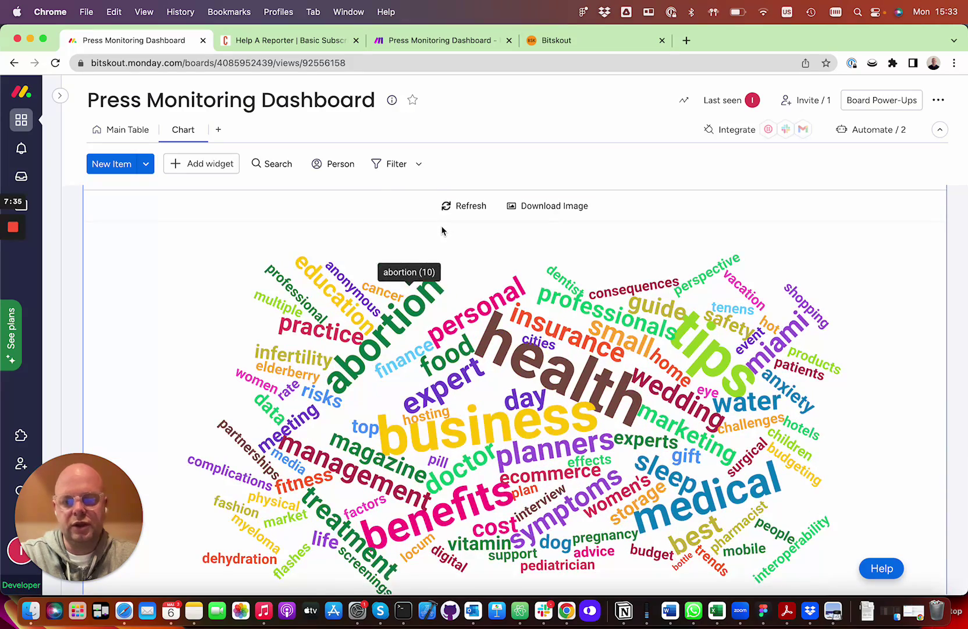
scroll(441, 230, down, 2)
scroll(441, 230, up, 2)
scroll(441, 230, down, 1)
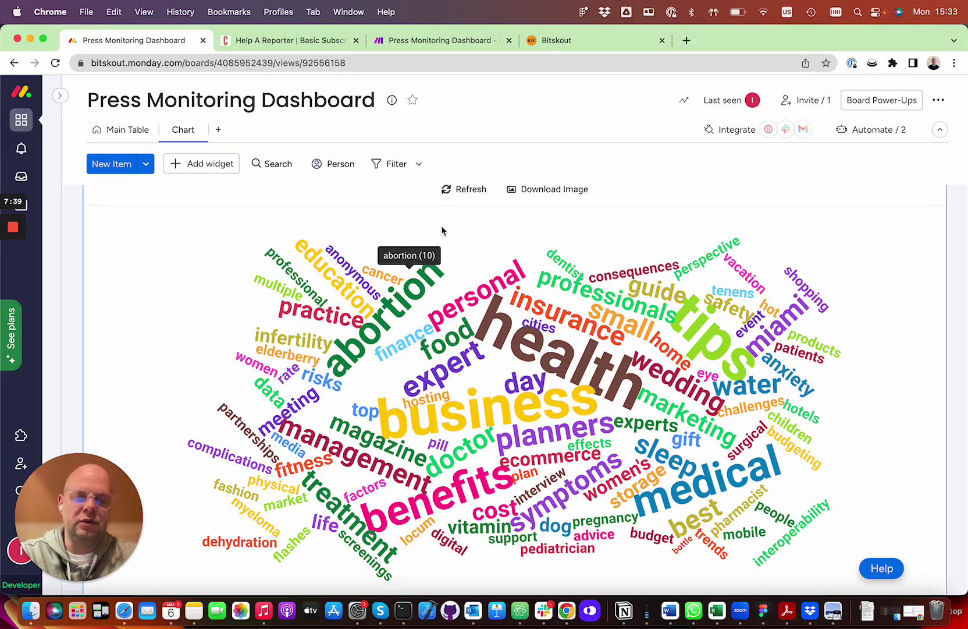
click(460, 190)
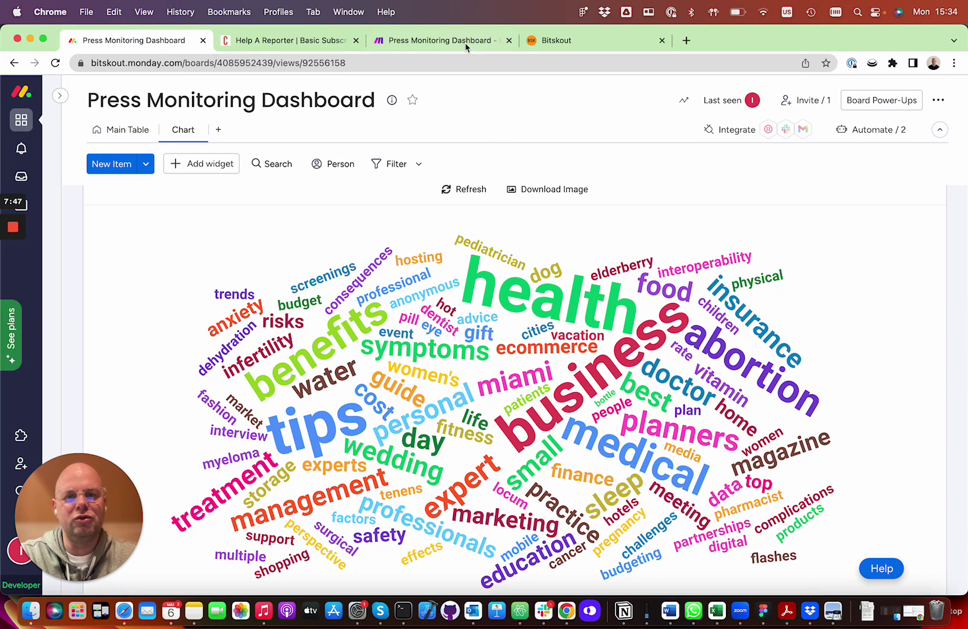
- Inspect the Monday module's column mappings for the parsed HARO fields, then return to the word cloud
click(447, 45)
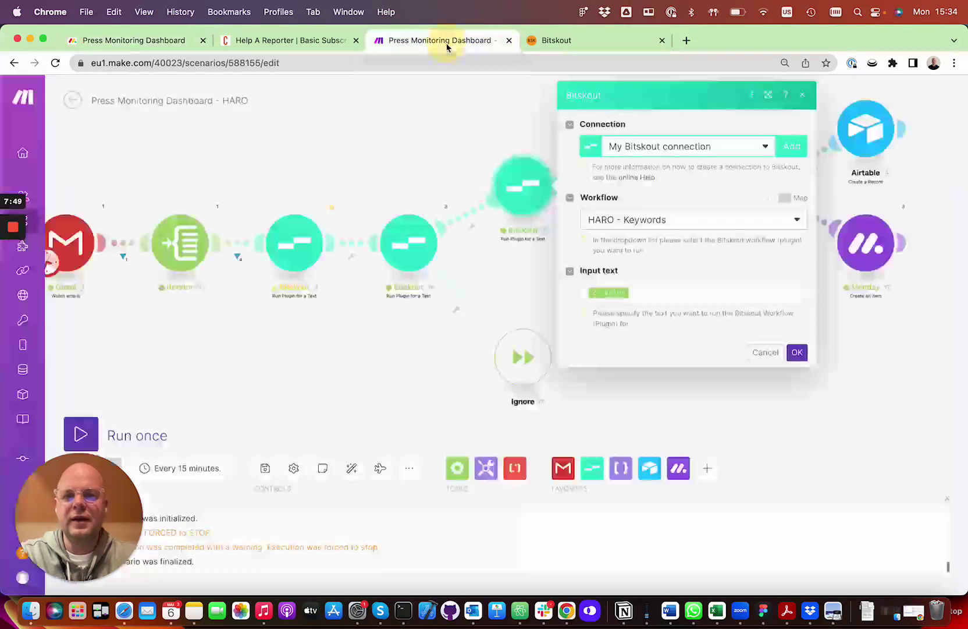
click(803, 95)
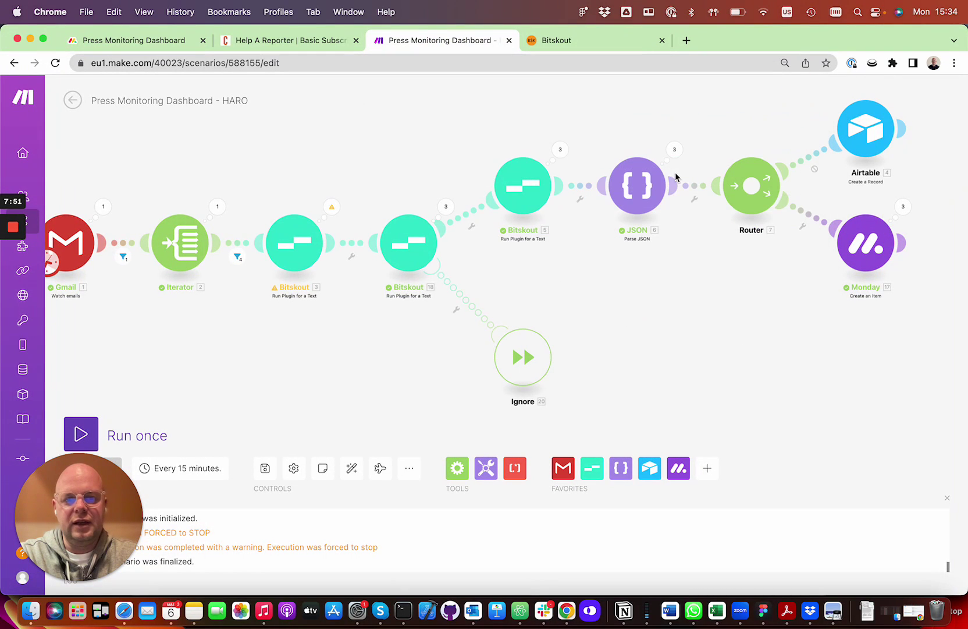
drag(839, 189, 708, 151)
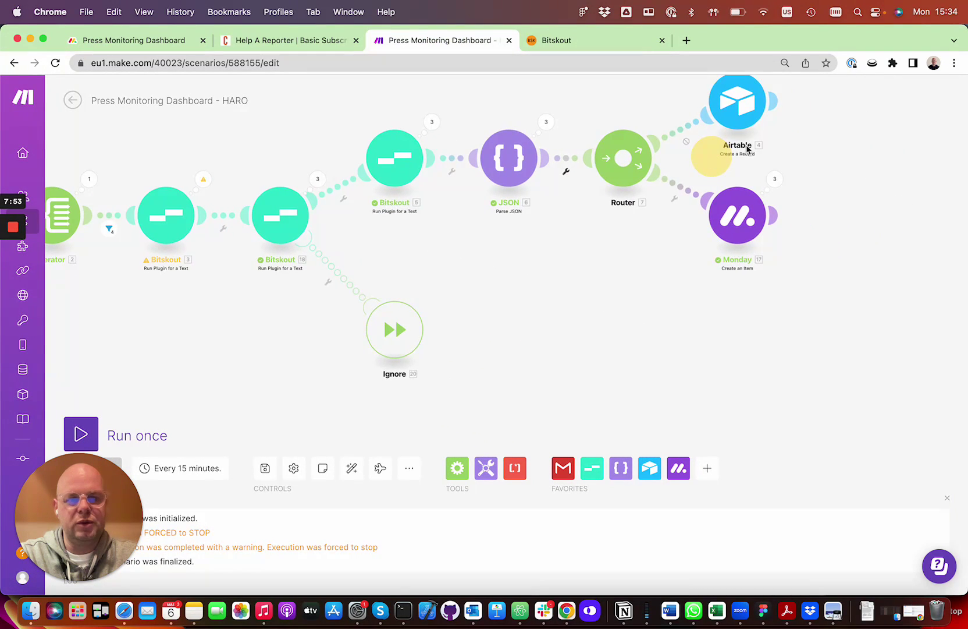
drag(896, 196, 850, 197)
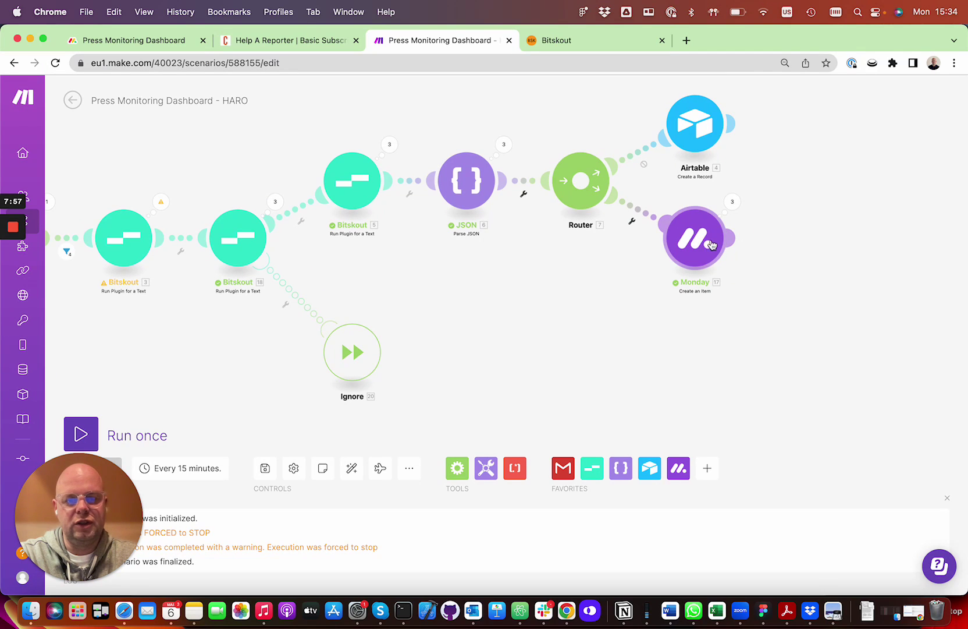
click(703, 240)
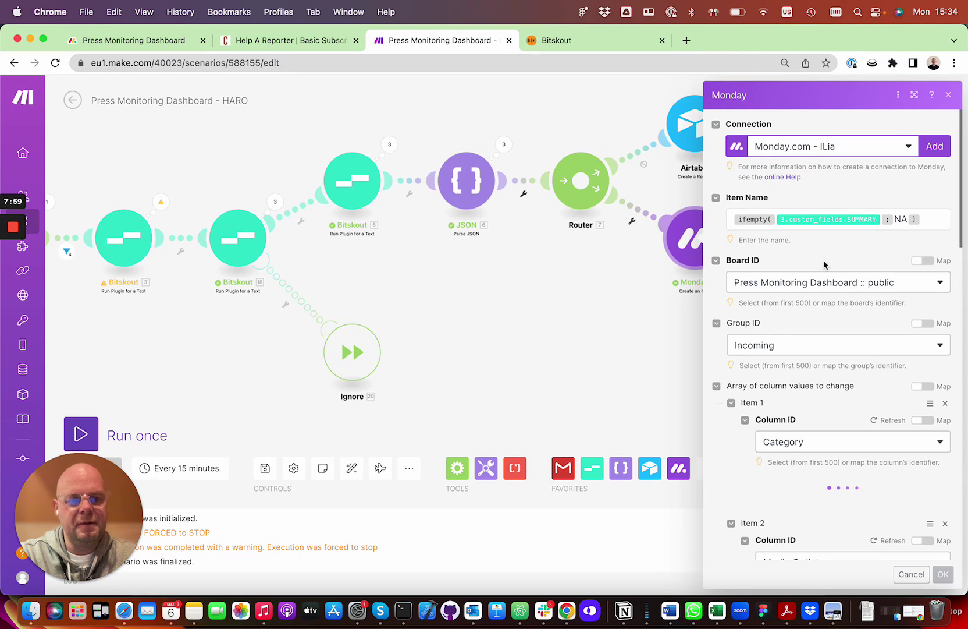
scroll(823, 265, down, 5)
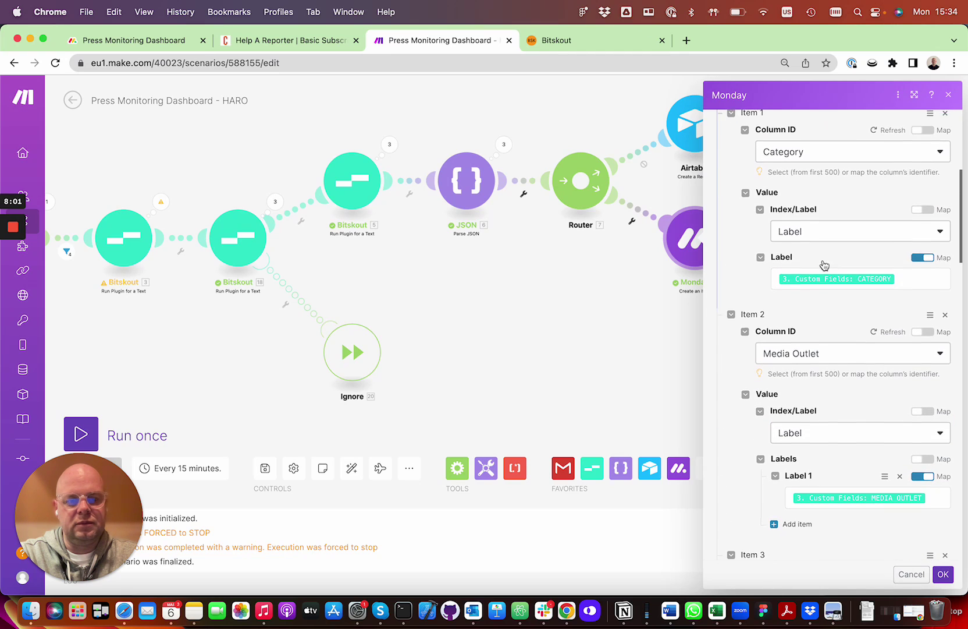
scroll(824, 265, down, 10)
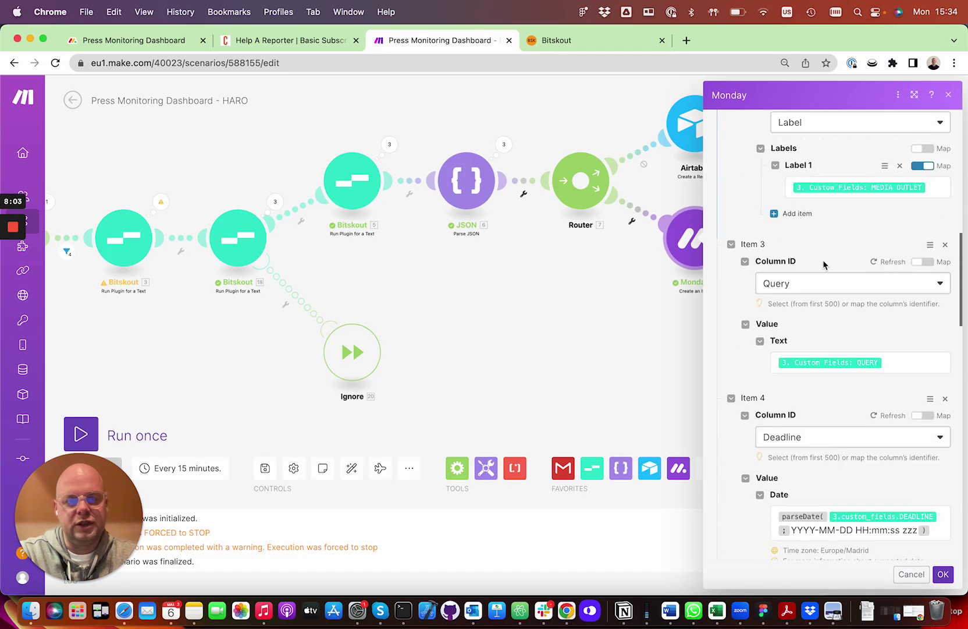
scroll(824, 265, down, 10)
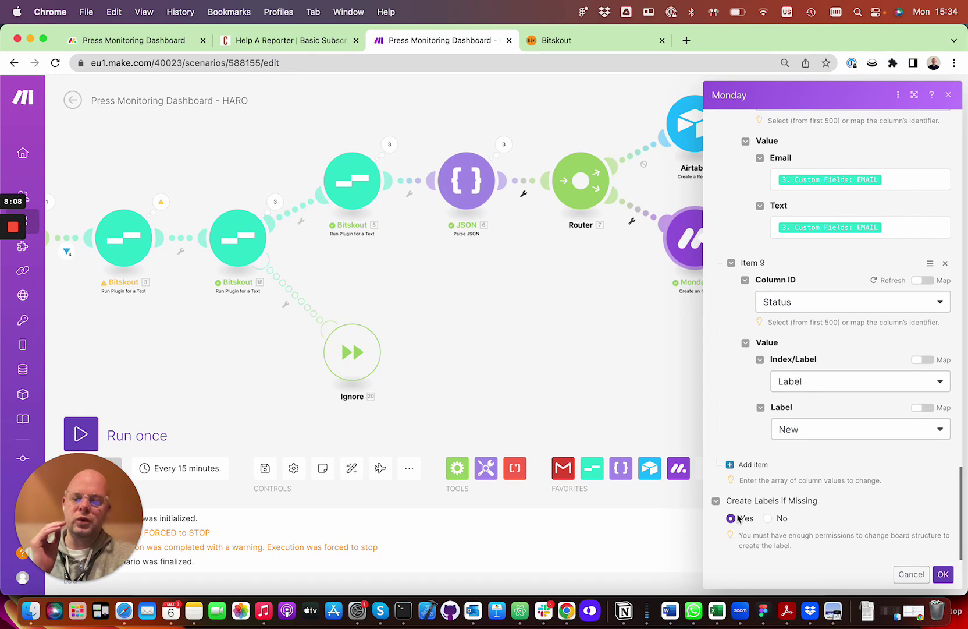
scroll(792, 389, up, 8)
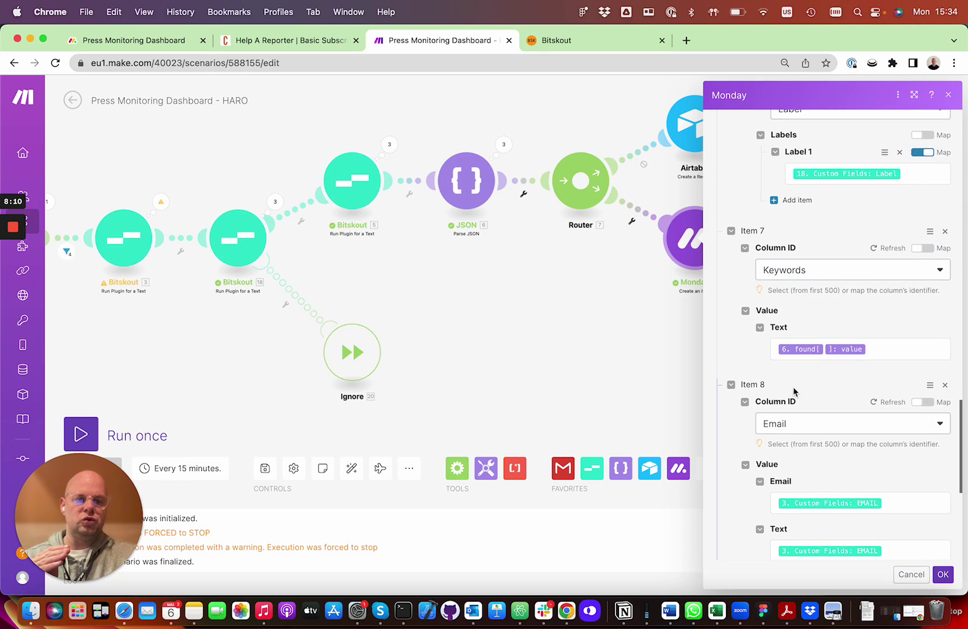
scroll(793, 386, up, 10)
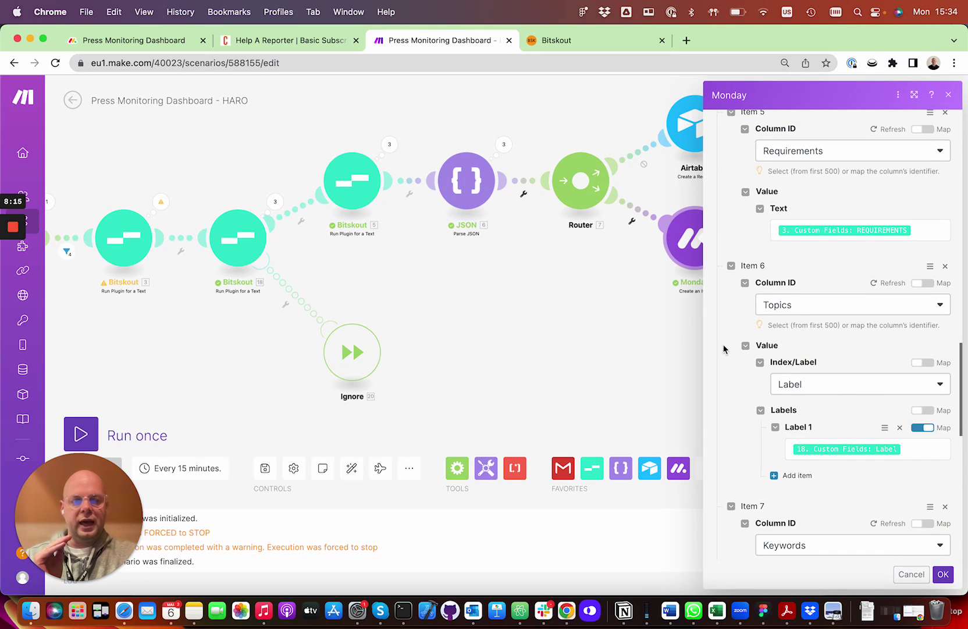
click(153, 41)
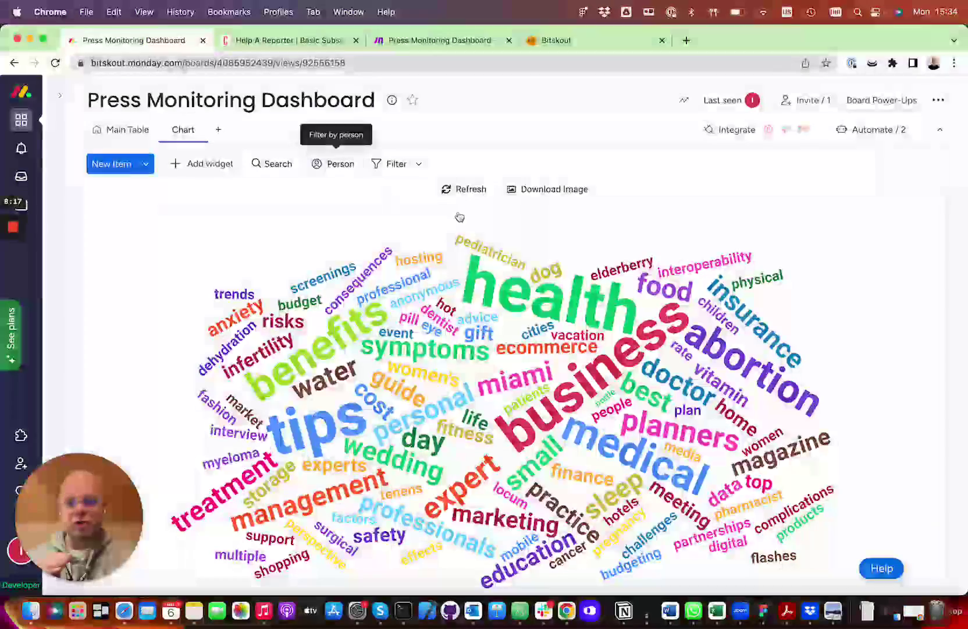
- Check the Main Table's Requirements, Media Outlet, Topics and Keywords columns, then return to the charts
click(123, 129)
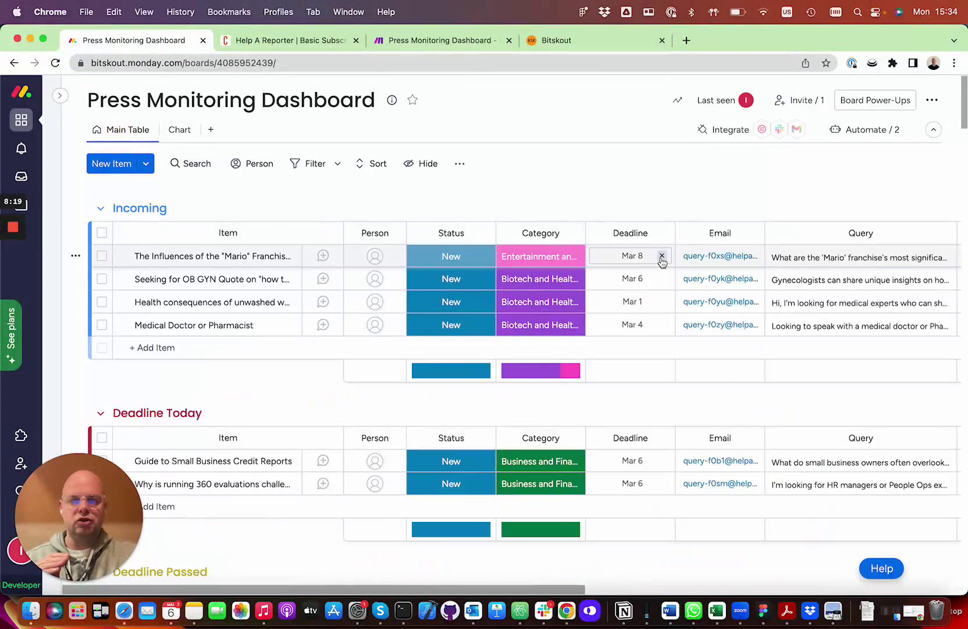
scroll(662, 259, right, 10)
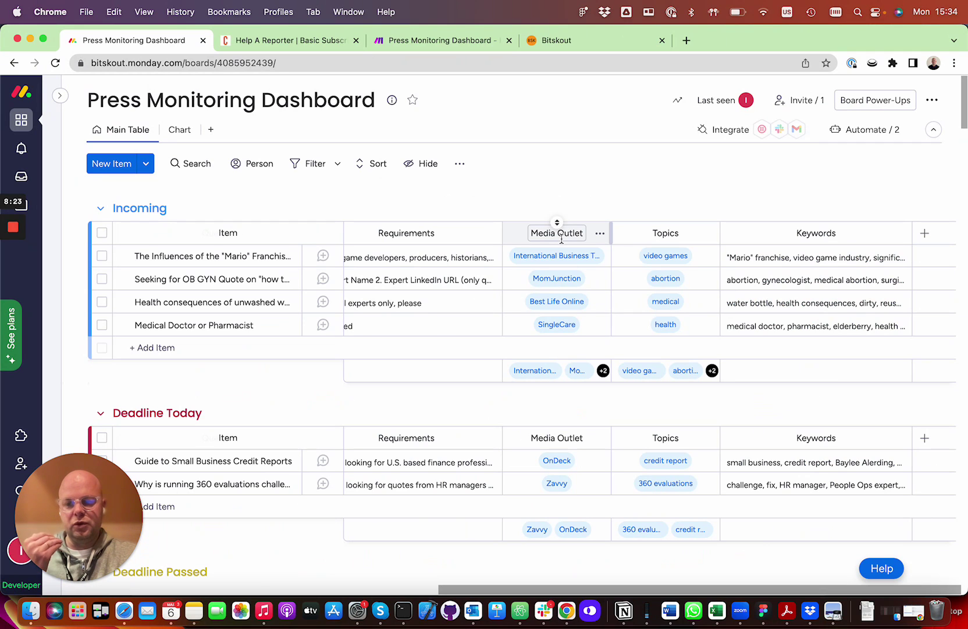
click(175, 129)
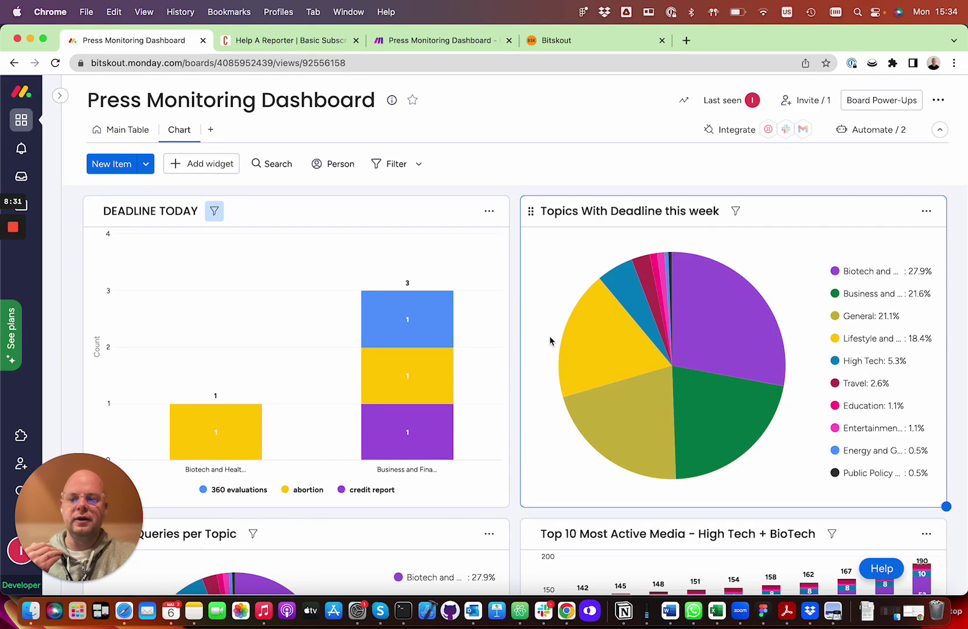
- Close the Monday module settings and bring the Gmail trigger into view
click(460, 41)
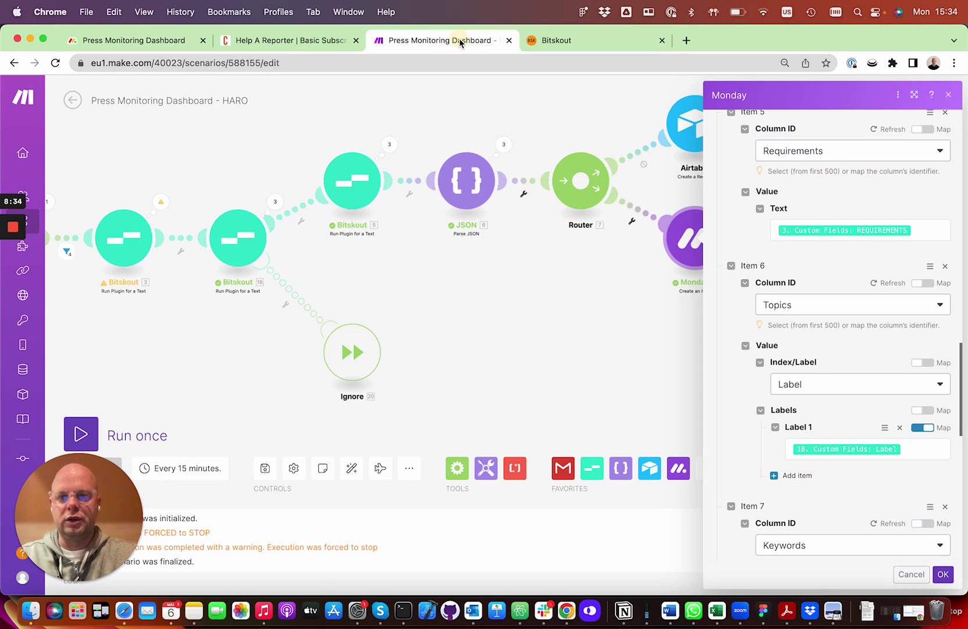
click(952, 99)
scroll(425, 324, down, 3)
scroll(259, 331, left, 3)
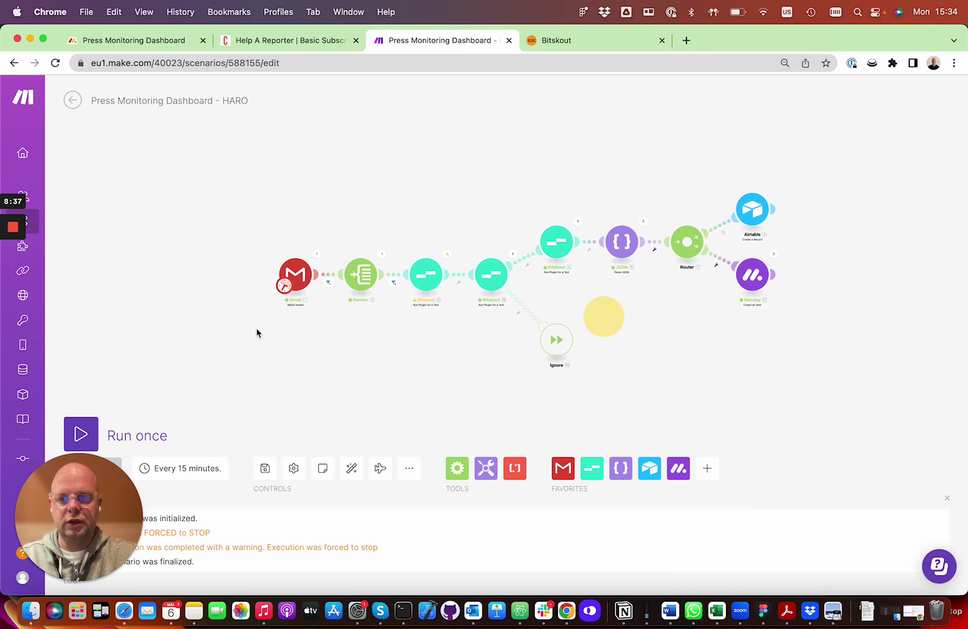
scroll(259, 330, up, 5)
- Start the Gmail trigger from emails after 3 March 2023 and run the scenario once
right_click(307, 239)
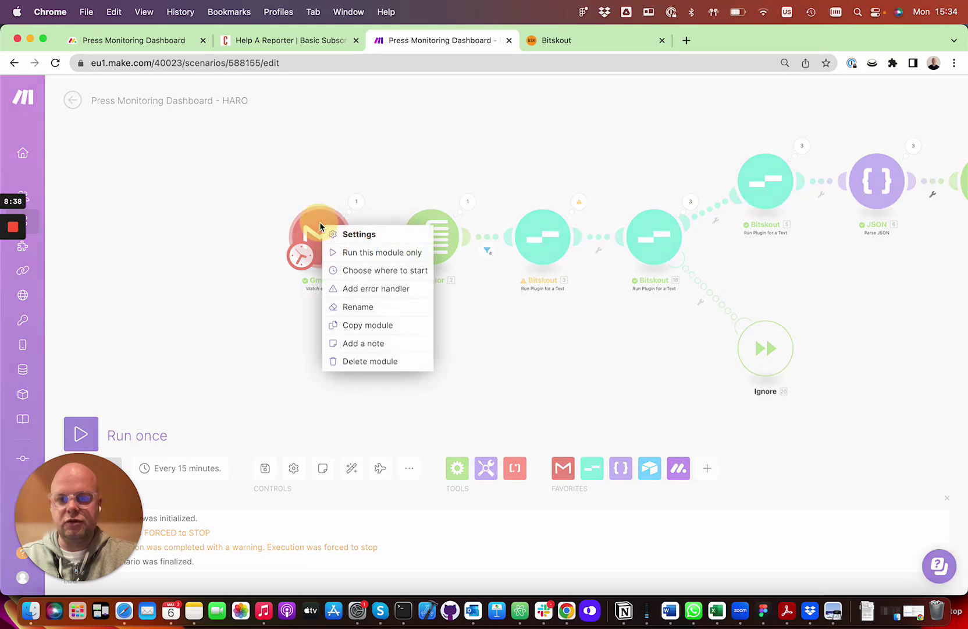
click(408, 271)
click(367, 212)
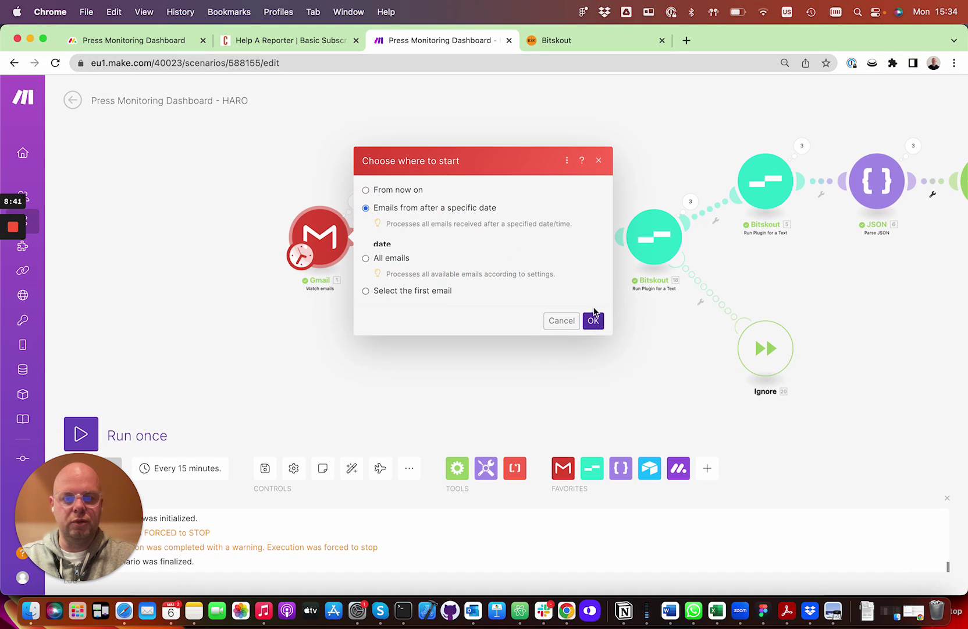
click(525, 231)
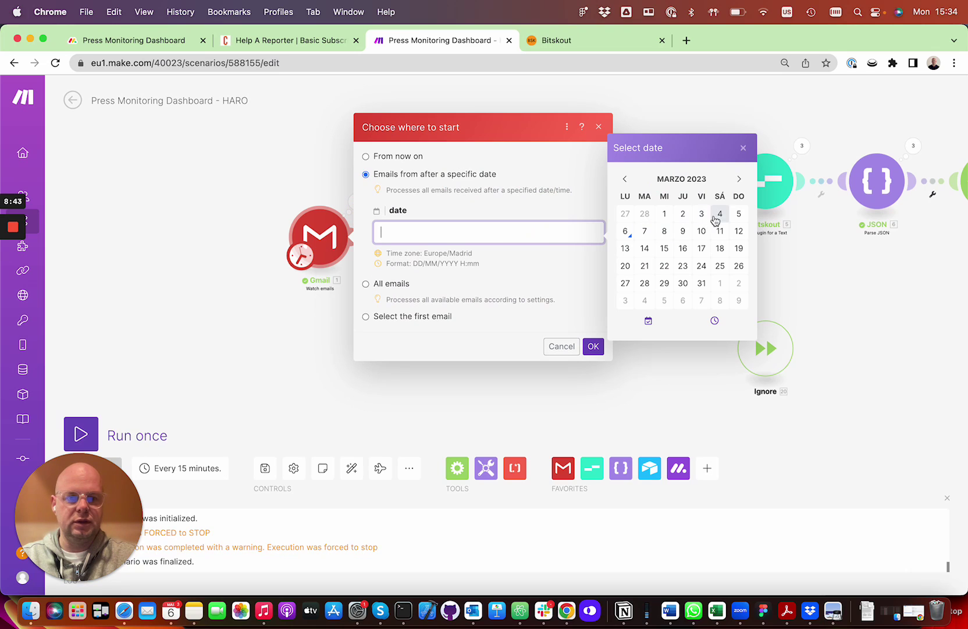
click(709, 217)
click(594, 346)
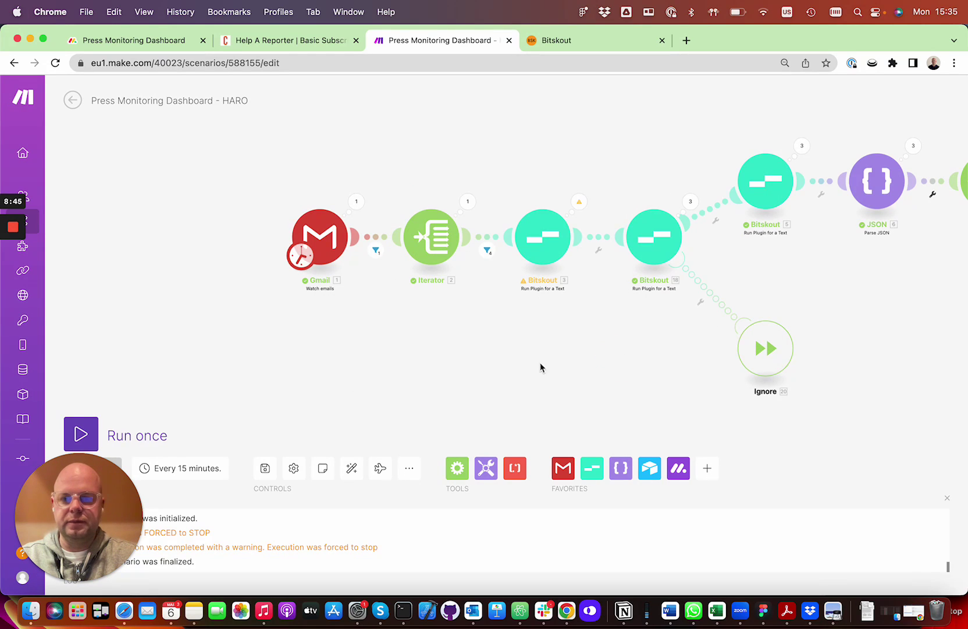
click(82, 433)
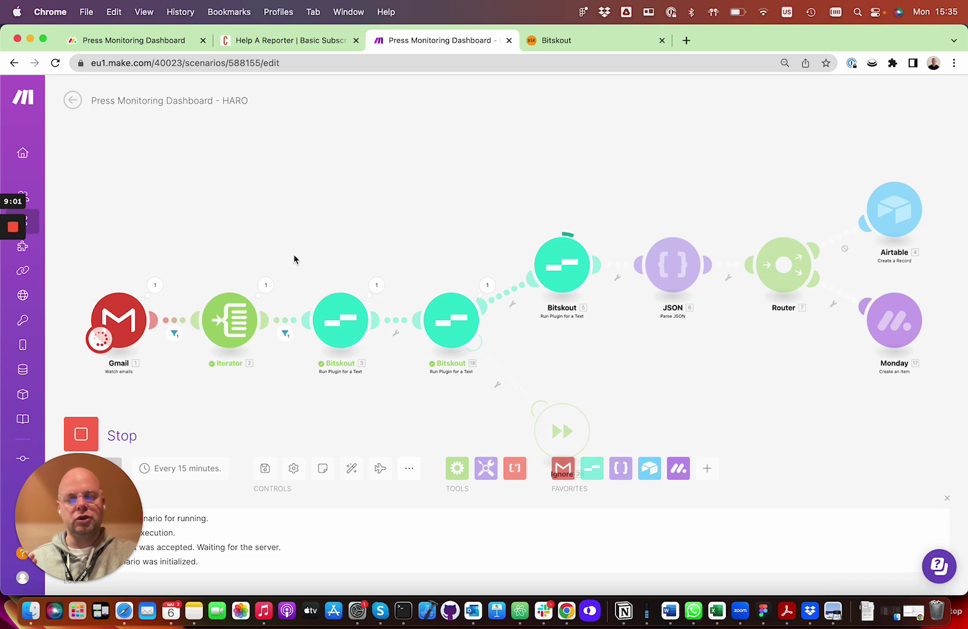
- Watch new HARO queries arrive in the main table's Incoming group, then return to the Make run
click(158, 43)
click(111, 130)
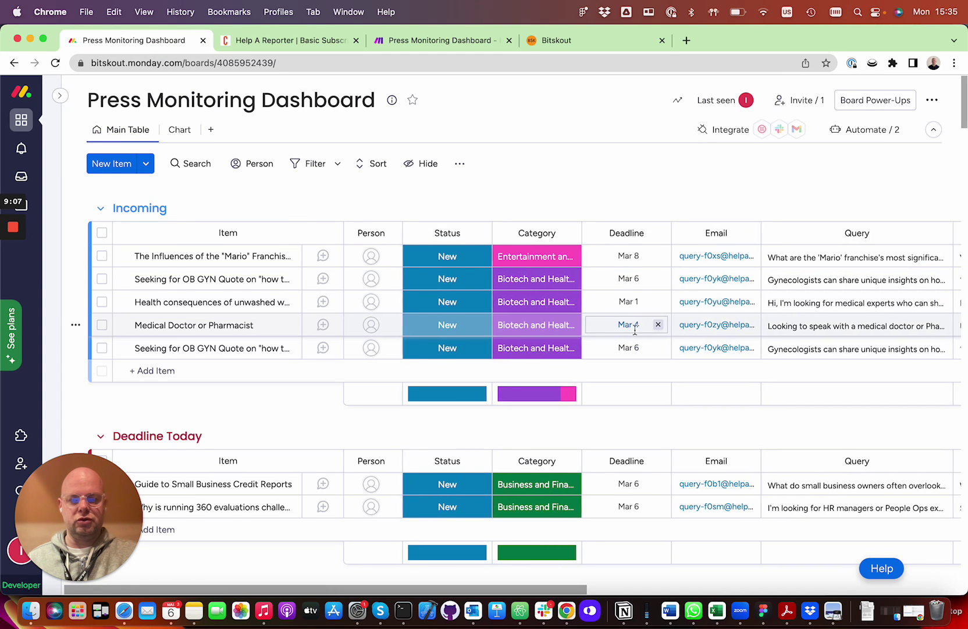
scroll(635, 329, down, 3)
scroll(635, 329, up, 3)
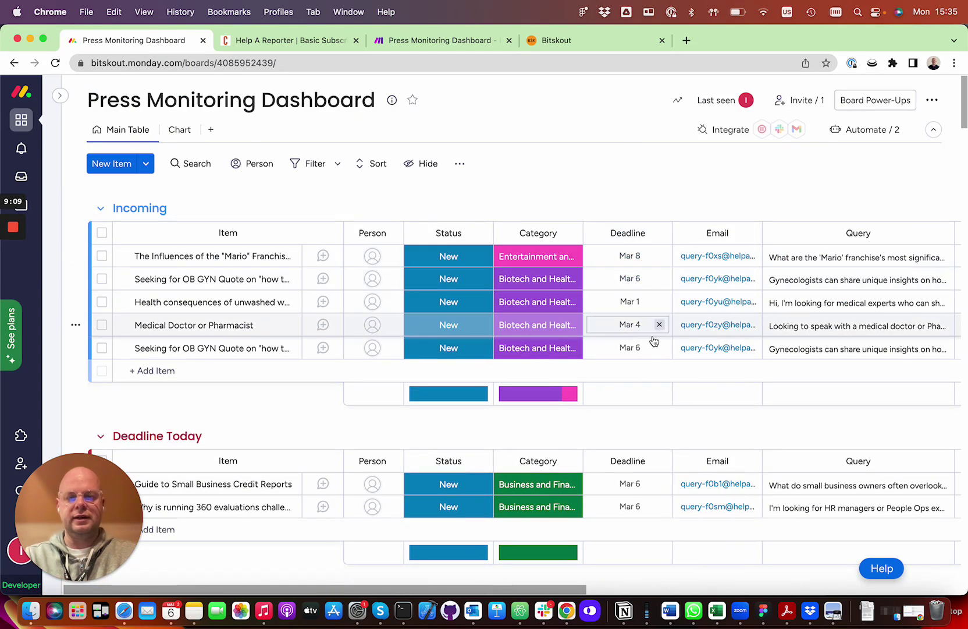
scroll(640, 351, down, 2)
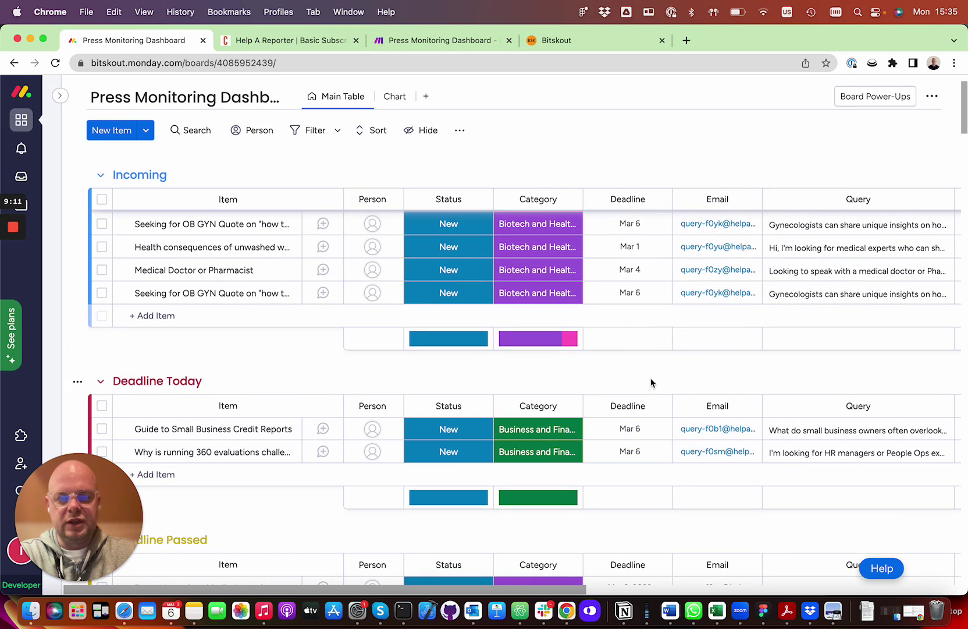
scroll(752, 168, right, 2)
scroll(738, 300, right, 10)
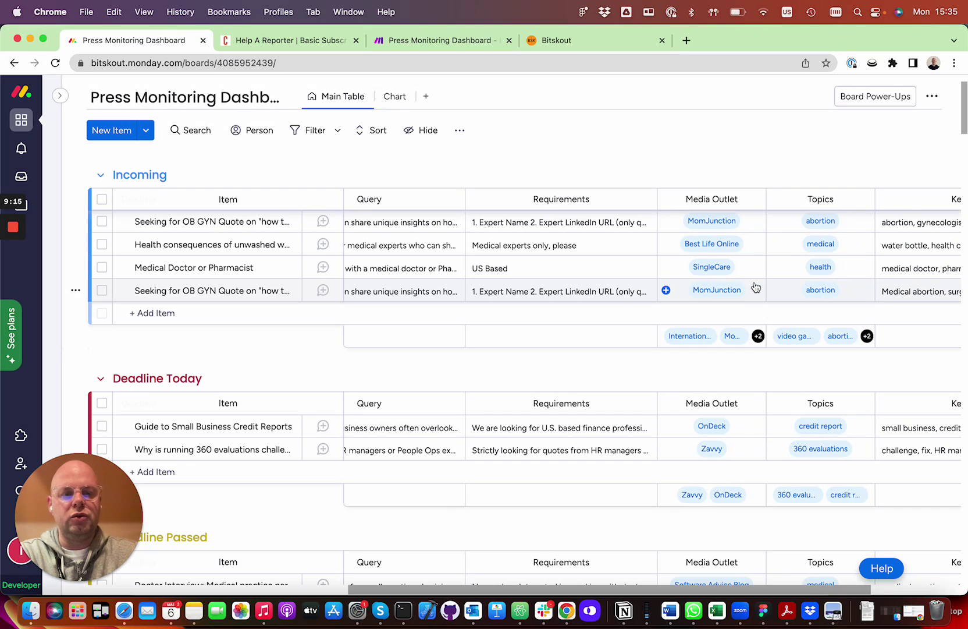
scroll(756, 287, left, 10)
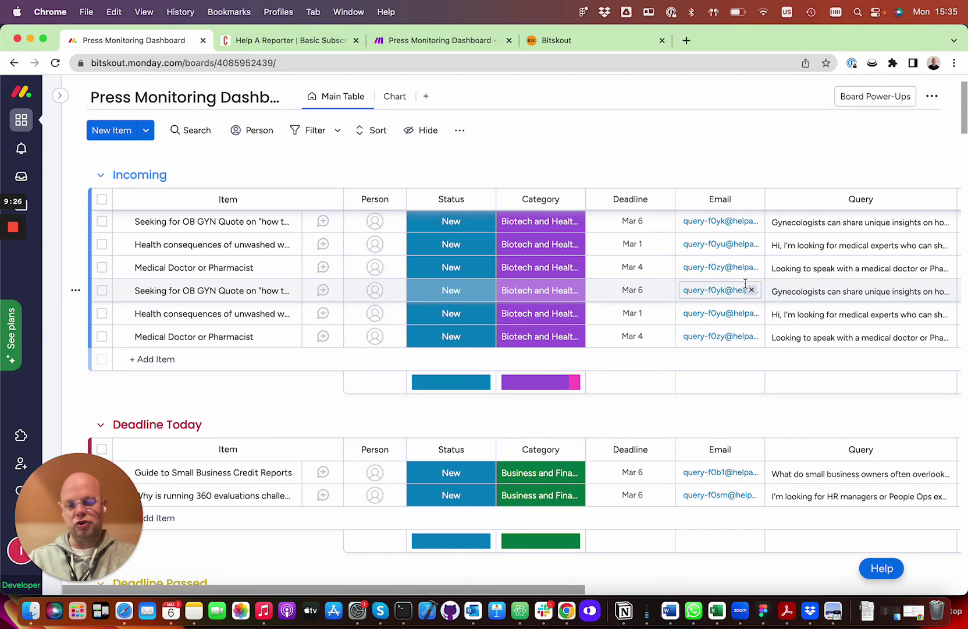
scroll(724, 309, down, 2)
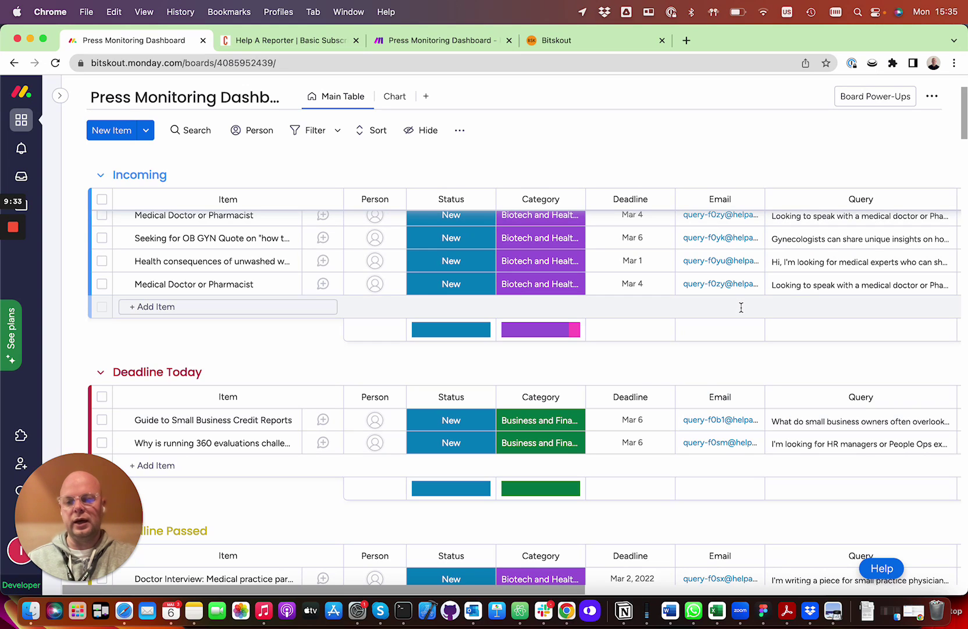
scroll(741, 306, up, 5)
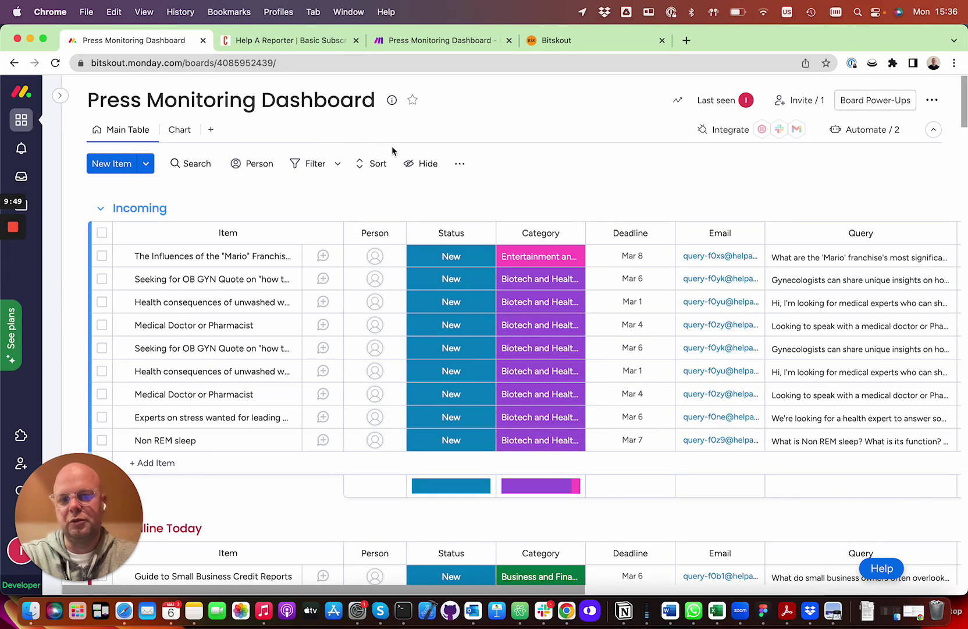
scroll(395, 175, down, 2)
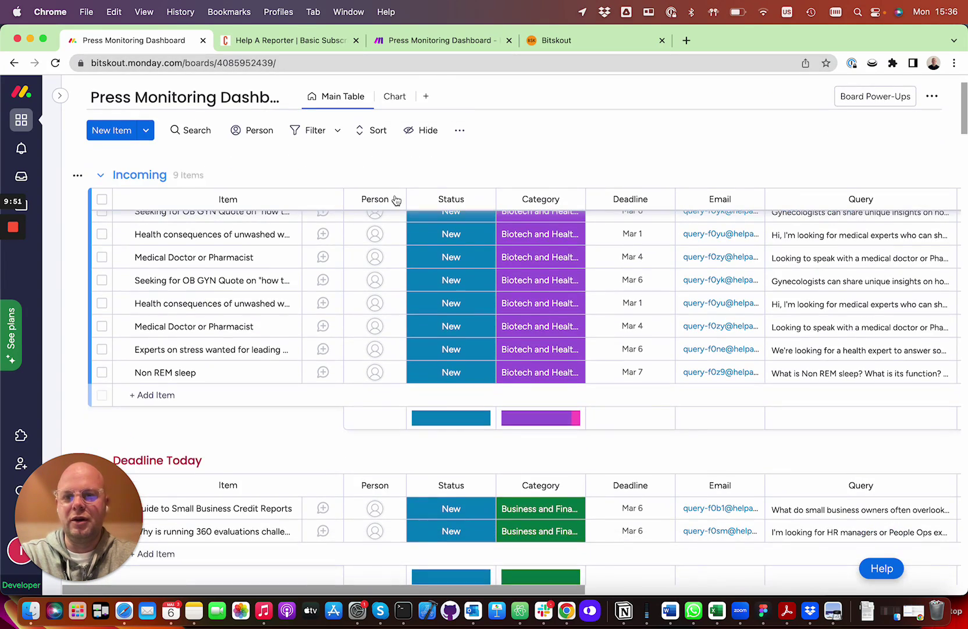
scroll(398, 201, up, 2)
click(449, 42)
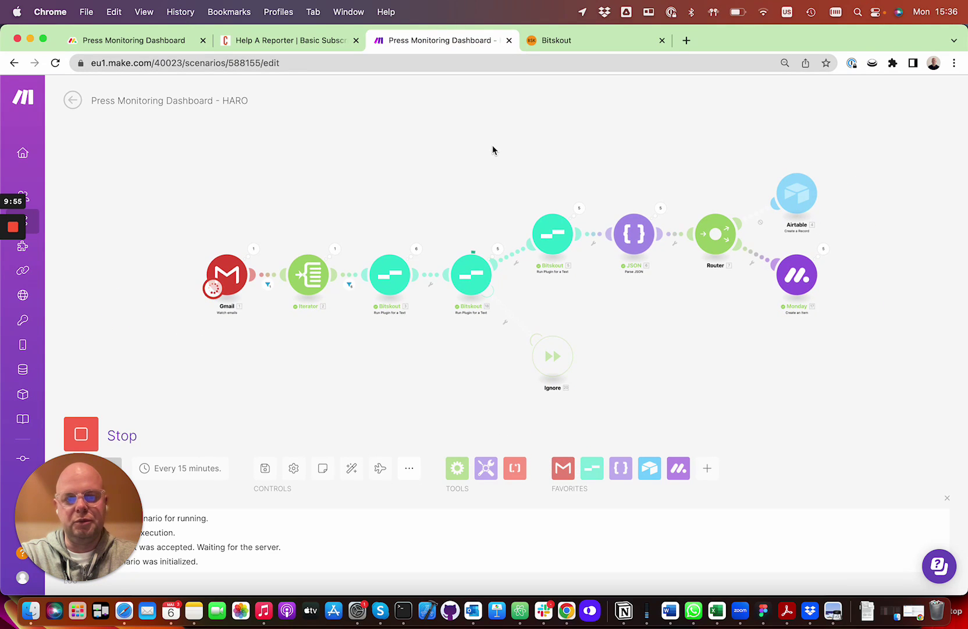
- Check the scenario run's progress, then return to the monday.com Press Monitoring Dashboard
drag(492, 151, 465, 138)
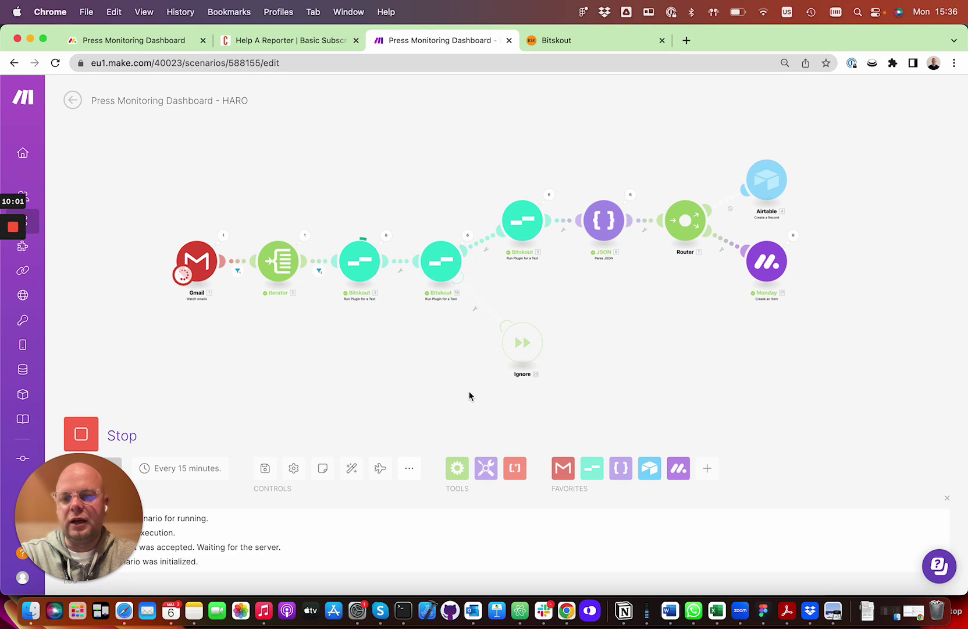
scroll(485, 225, down, 5)
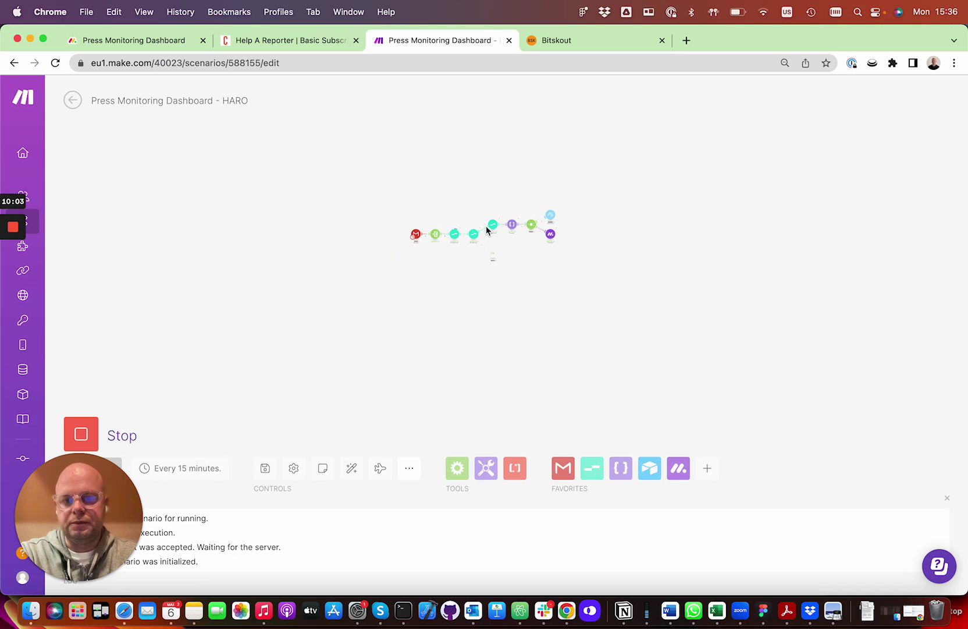
scroll(486, 225, up, 5)
click(123, 41)
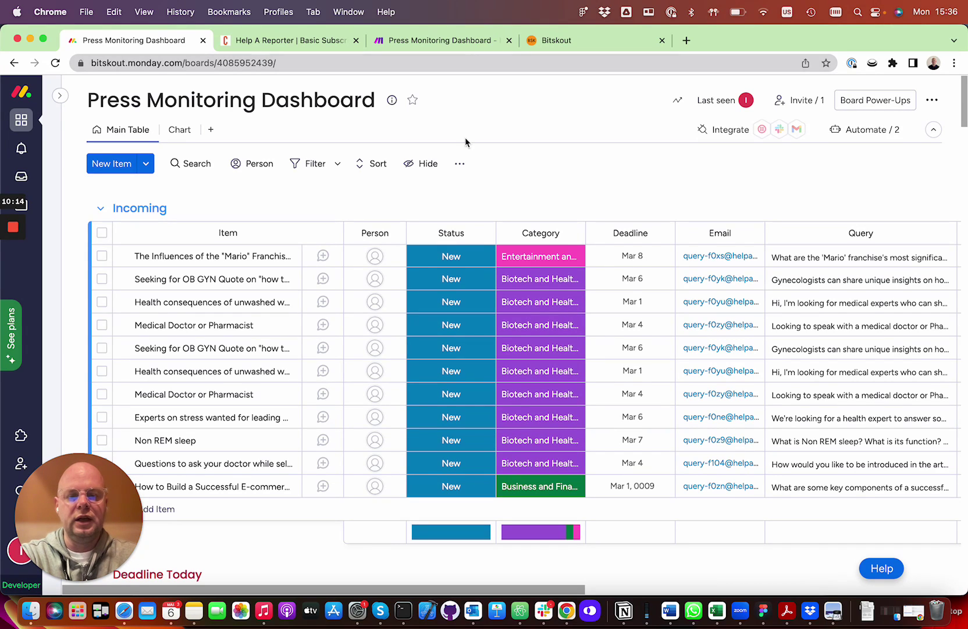
- Return to the 'Press Monitoring Dashboard - HARO' Make.com scenario tab
click(453, 44)
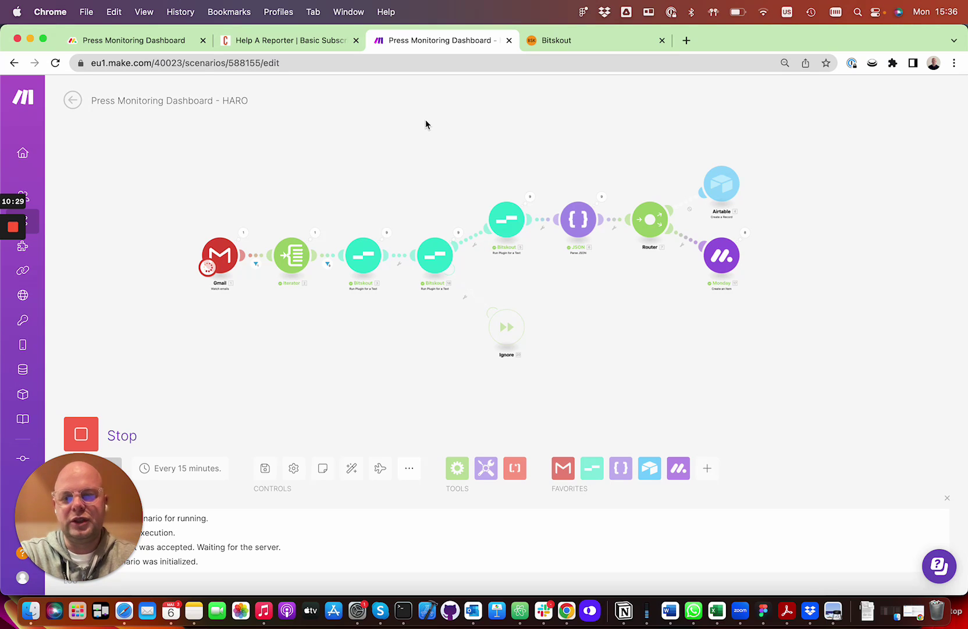
- Watch the HARO run push 11 bundles through Bitskout and JSON, with Monday at 10
scroll(427, 128, up, 3)
drag(428, 138, 436, 116)
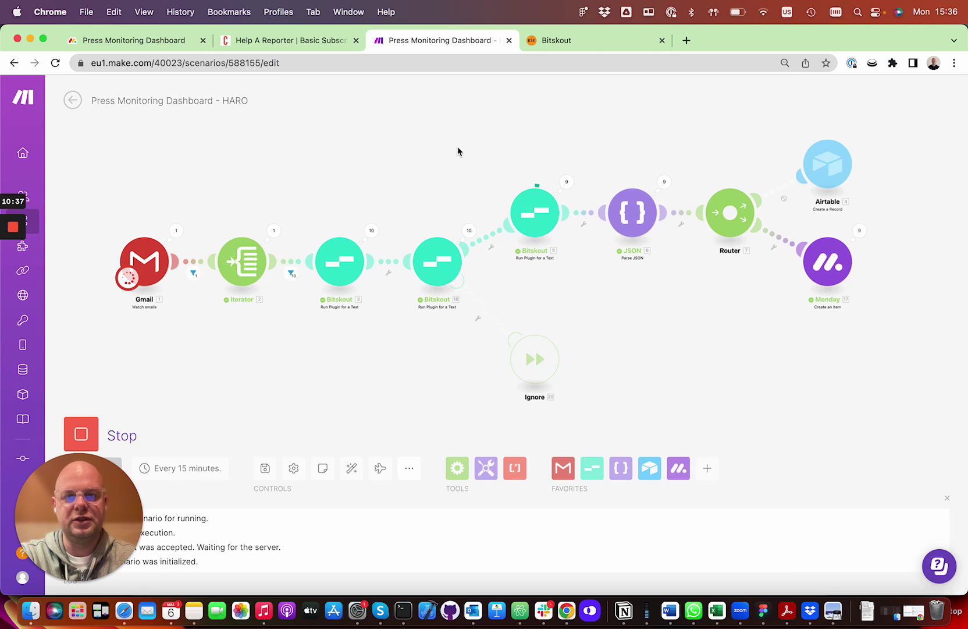
scroll(451, 148, down, 1)
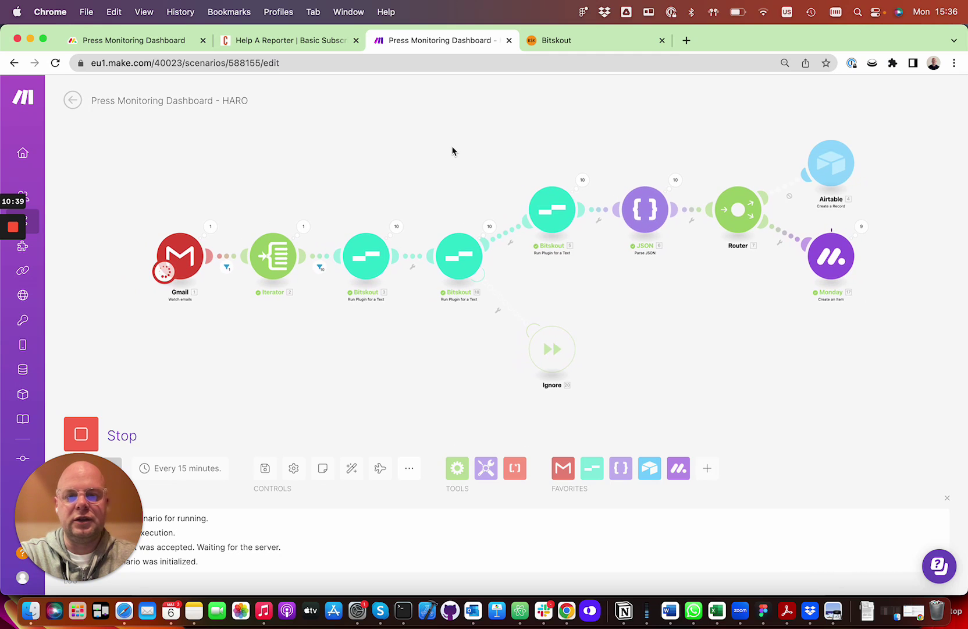
scroll(478, 157, up, 1)
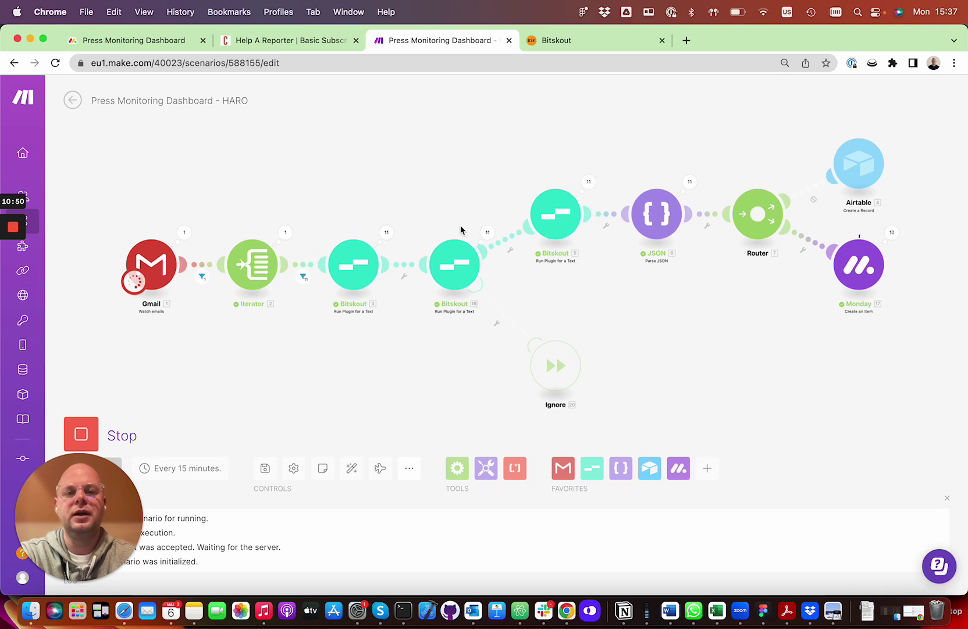
mouse_move(18, 224)
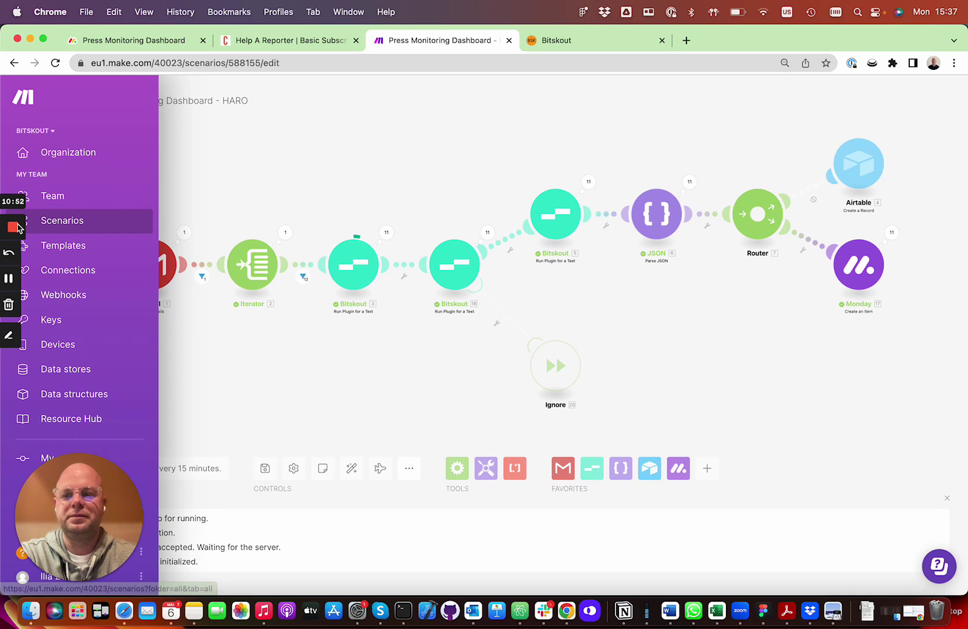